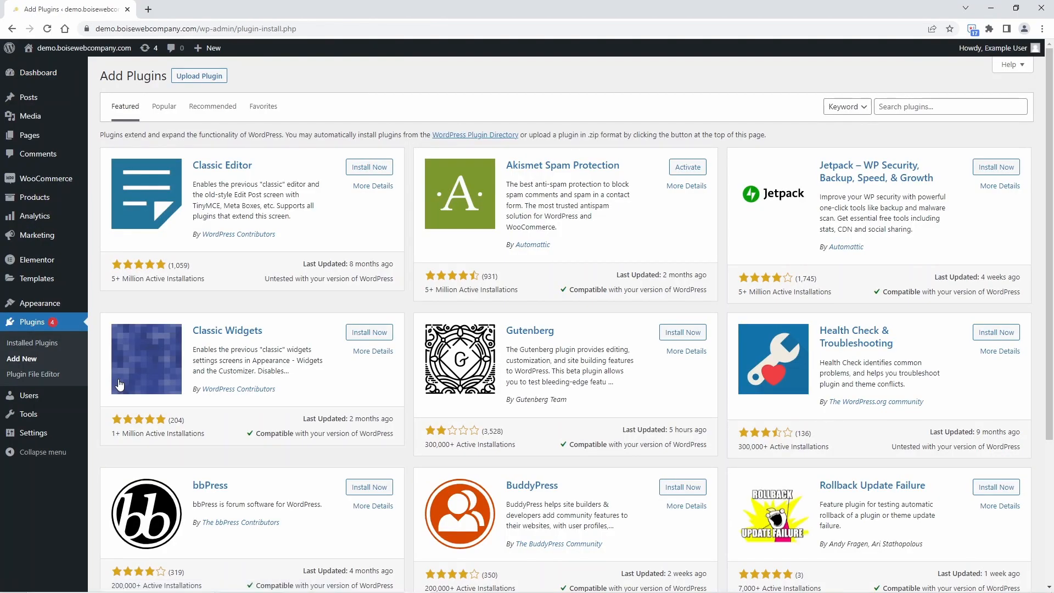
Search the plugin directory for "redirection", then install and activate the Redirection plugin.
click(910, 108)
text(redir)
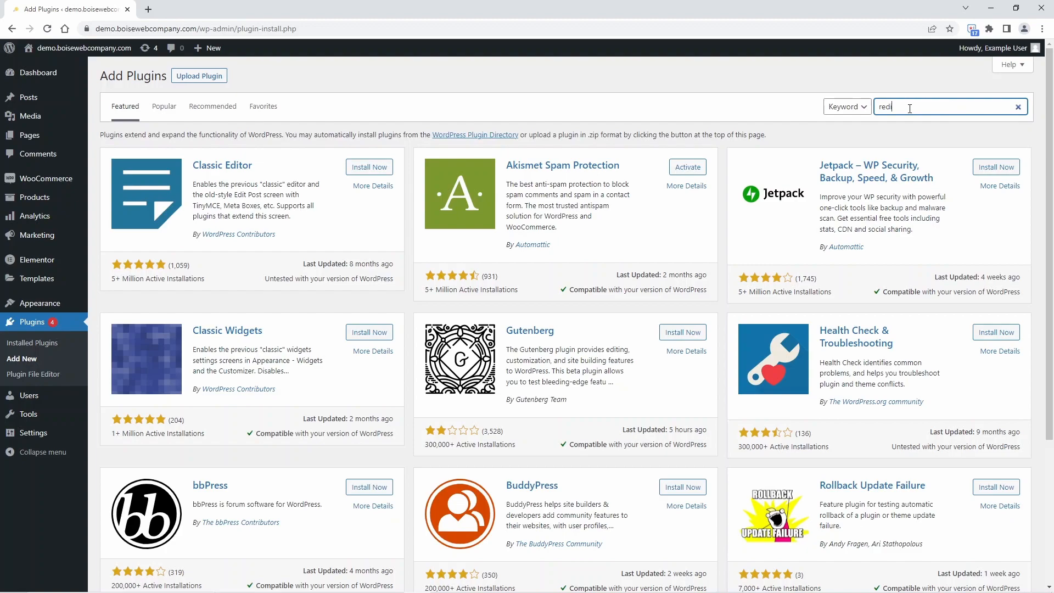
text(ection)
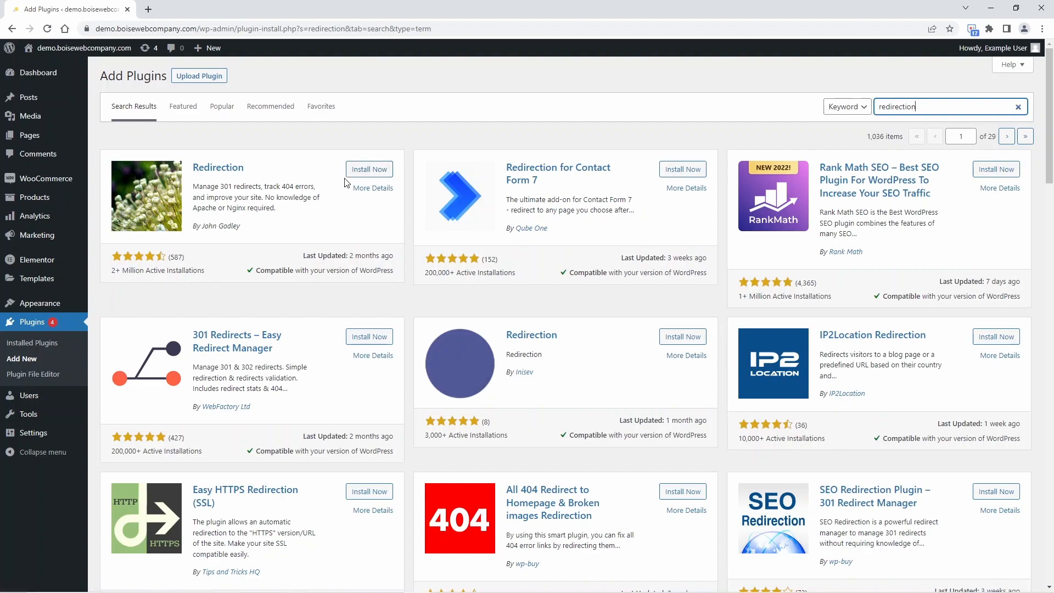
click(369, 169)
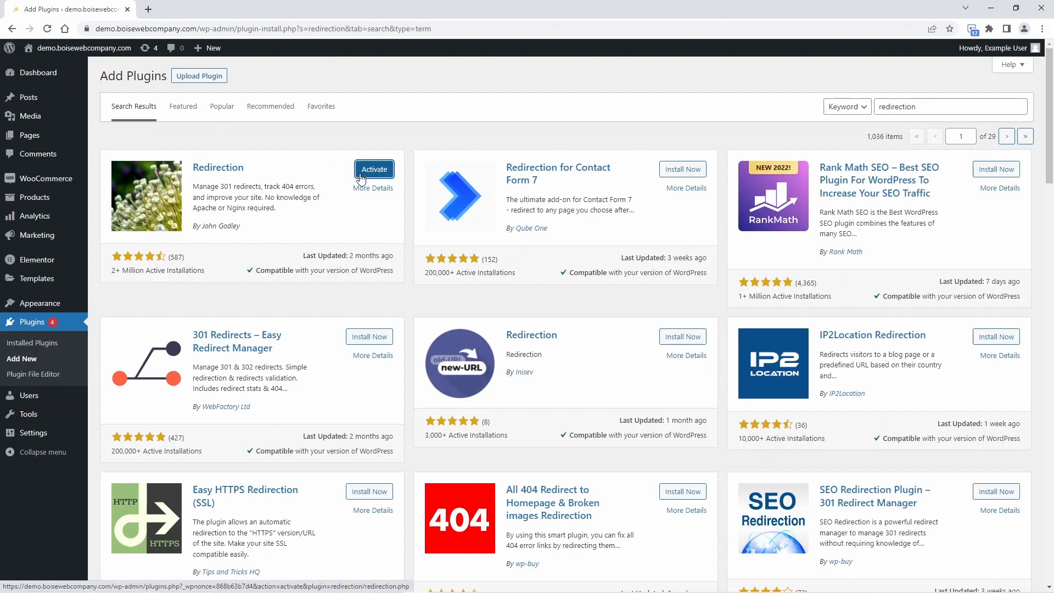
click(361, 176)
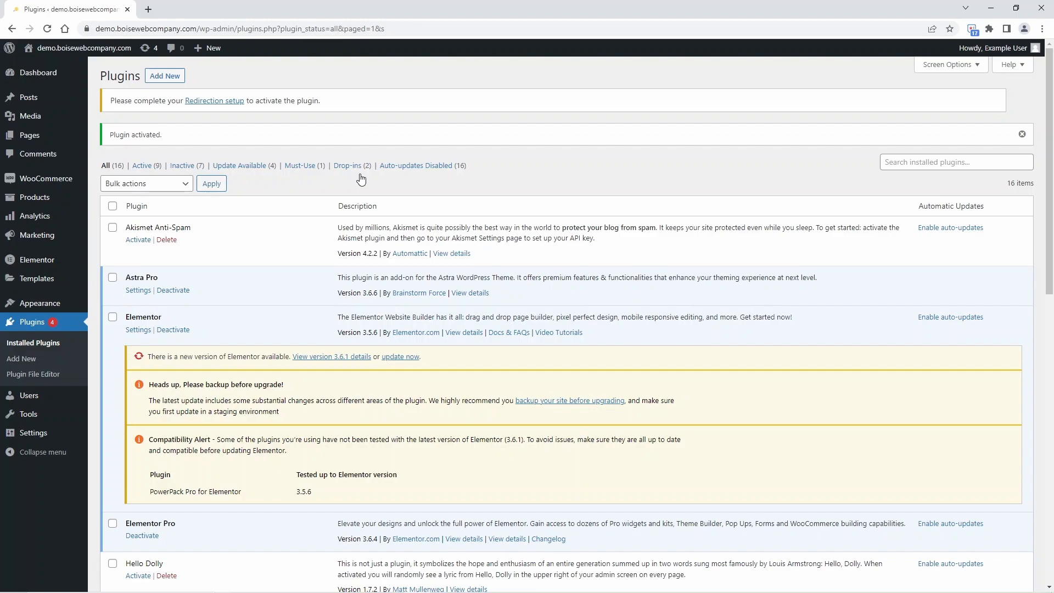
Complete the Redirection plugin's setup from its tools page, leaving permalink monitoring and redirect/404 logging disabled.
mouse_move(32, 418)
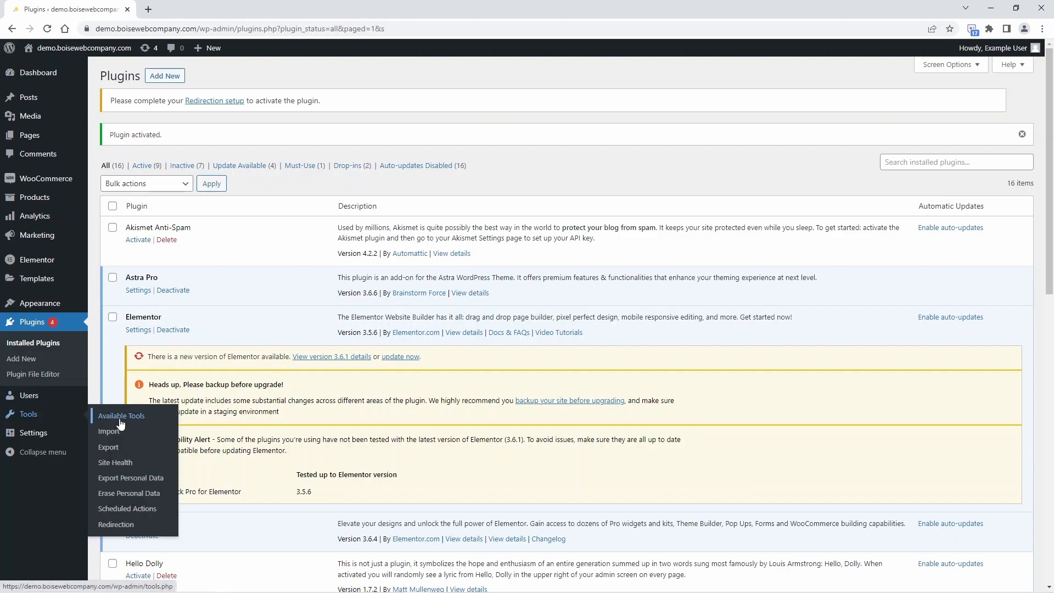
click(130, 527)
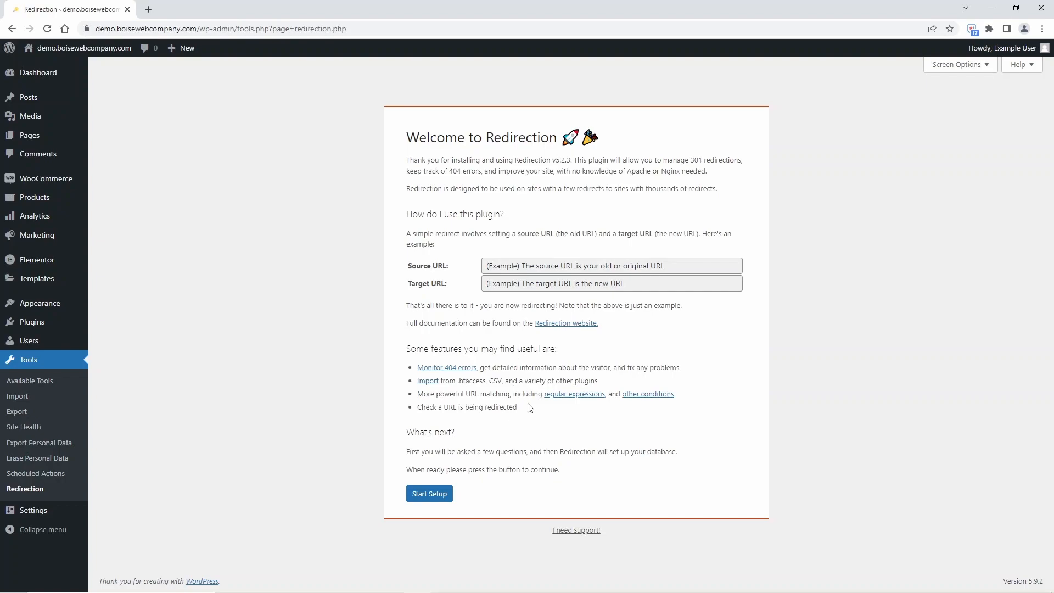
click(432, 495)
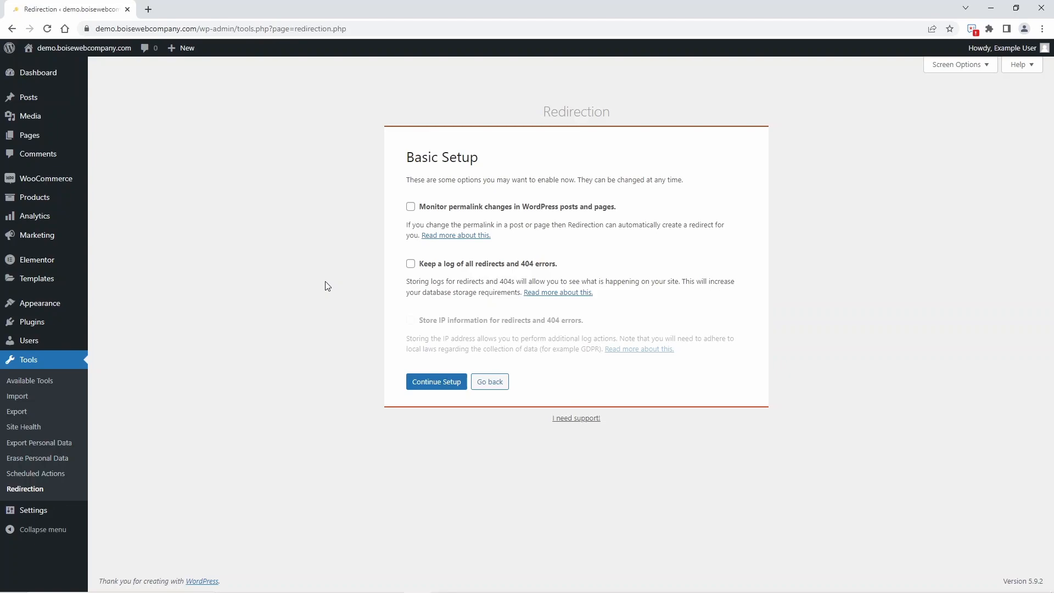
click(411, 266)
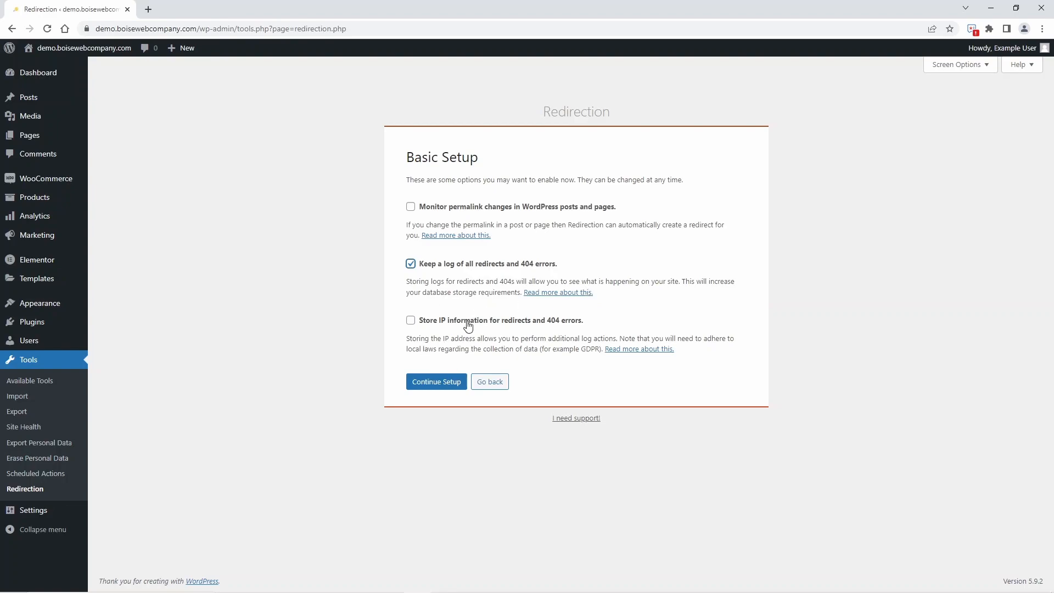
click(413, 264)
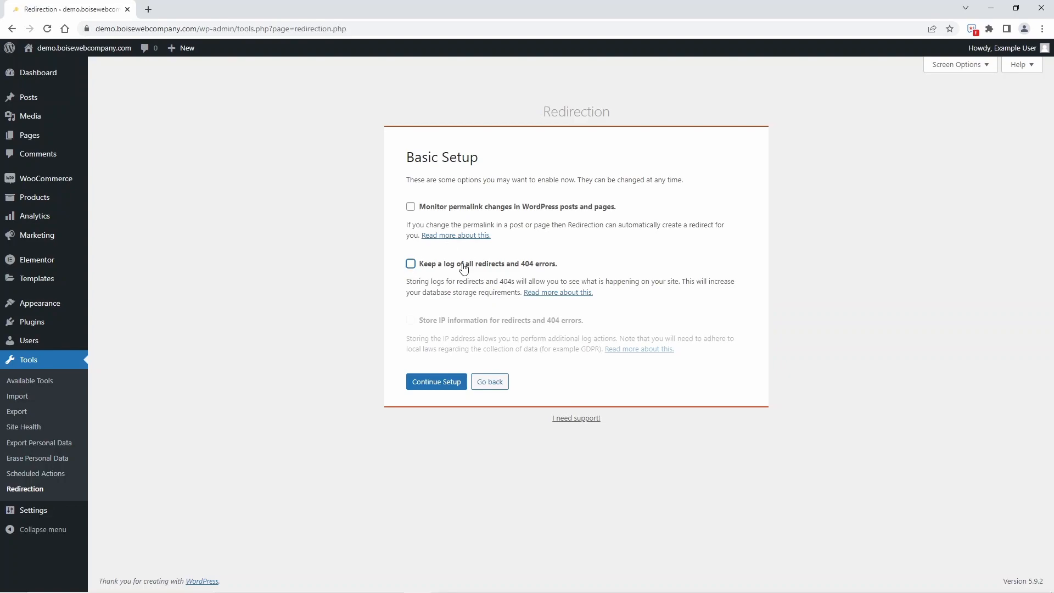
click(430, 382)
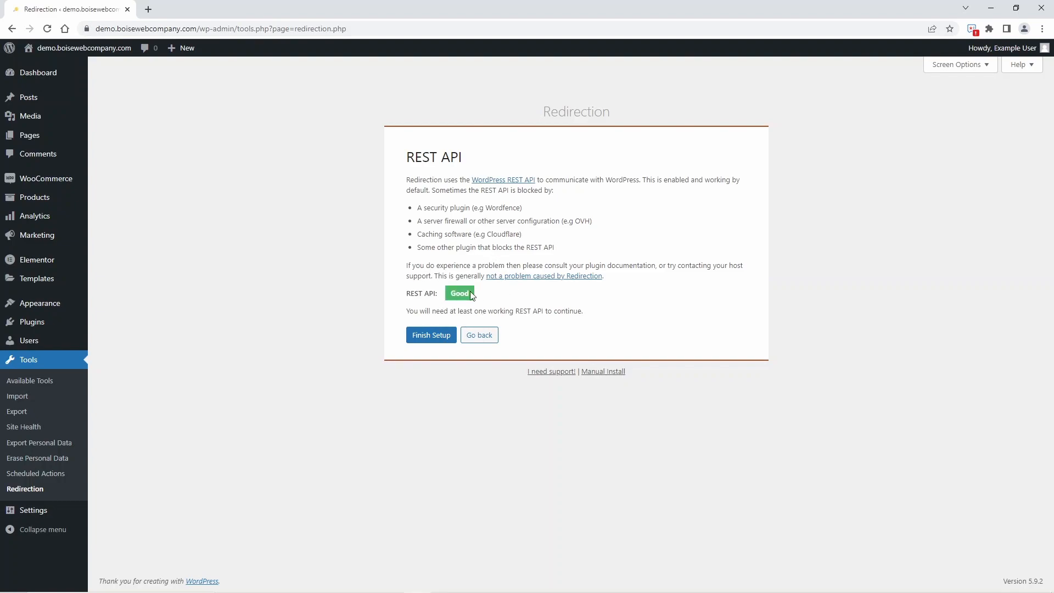
click(421, 336)
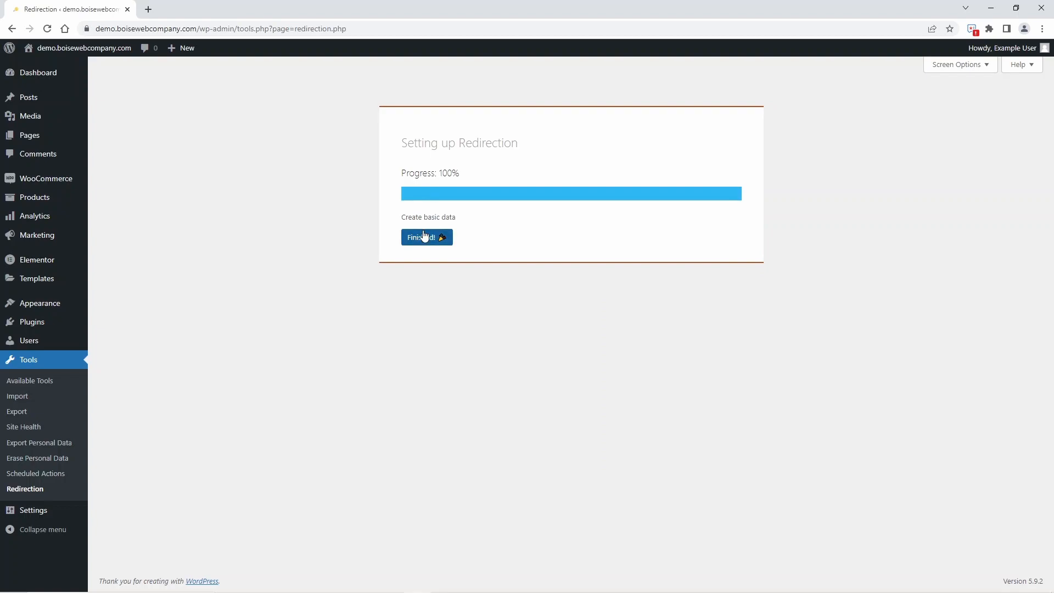
click(424, 236)
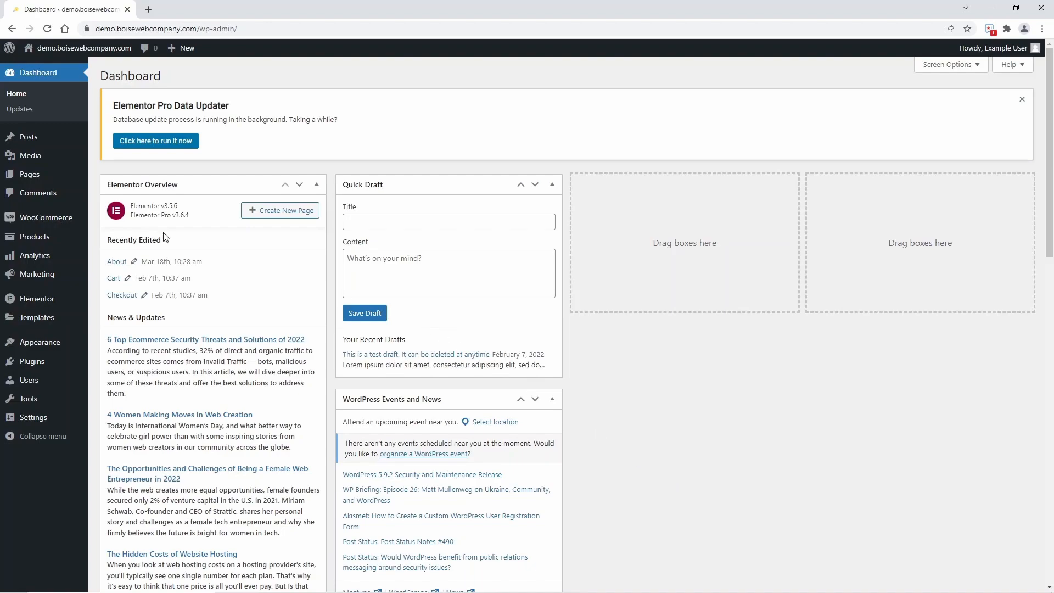
Set the About page's URL slug to "learn about us", update the page and check the live page's address.
click(31, 174)
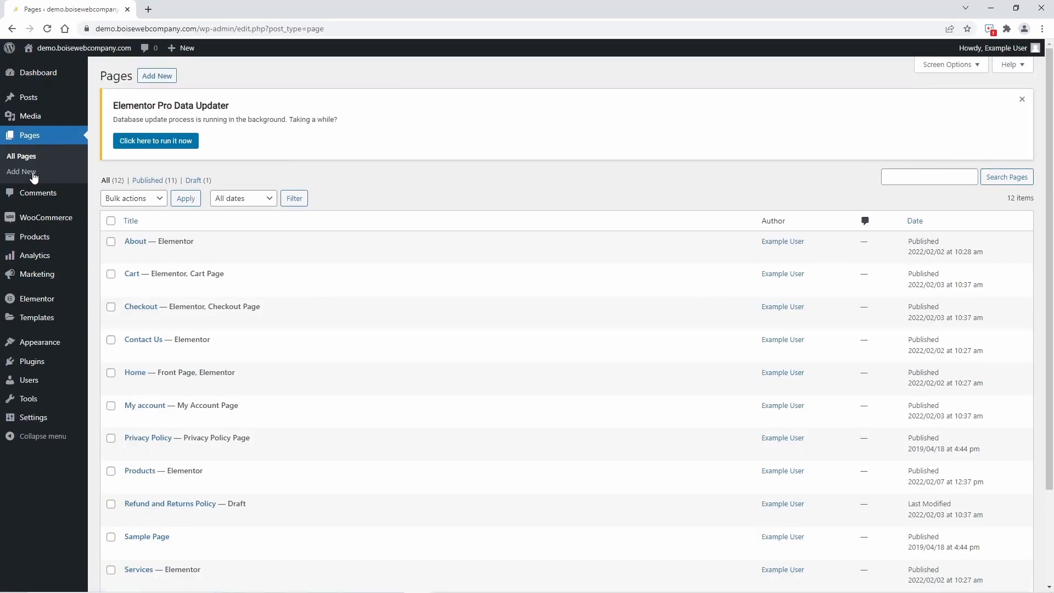
click(142, 244)
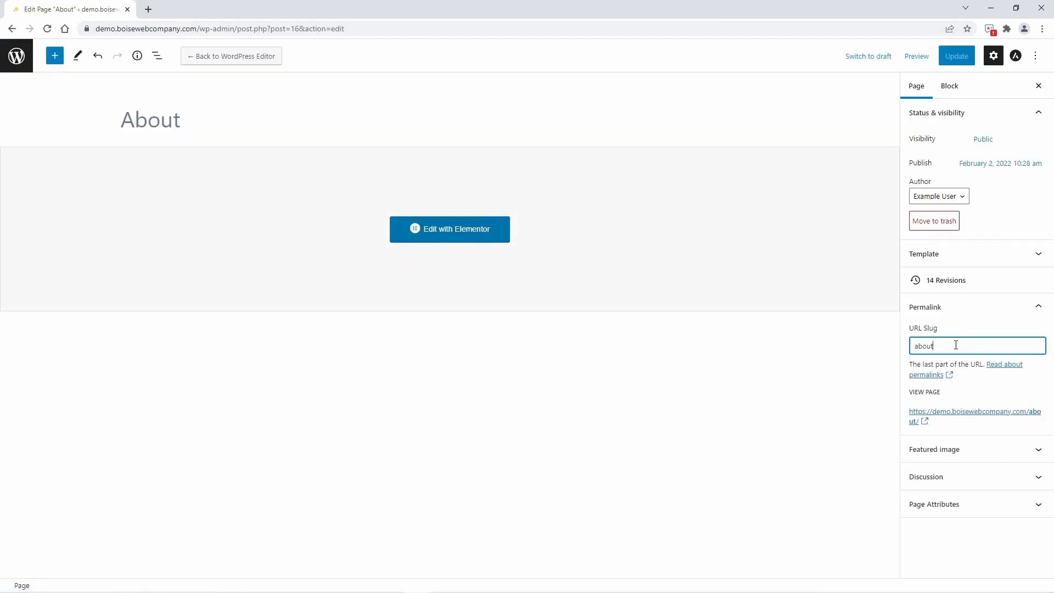
key(BackSpace)
key(BackSpace)
key(BackSpace)
key(BackSpace)
key(BackSpace)
text(learn about us)
click(958, 57)
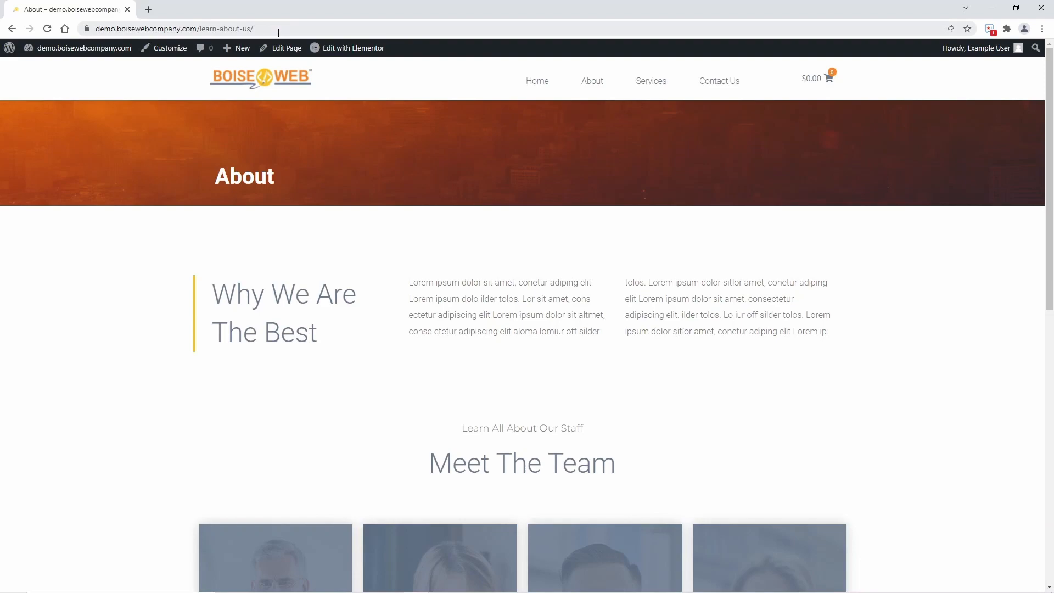
drag(278, 33, 200, 28)
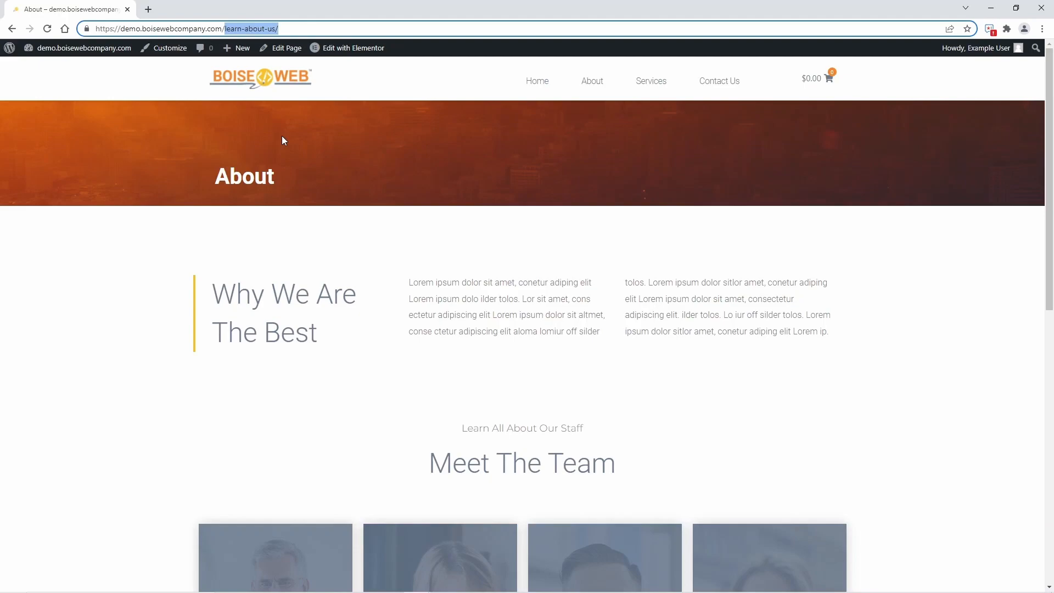
click(130, 299)
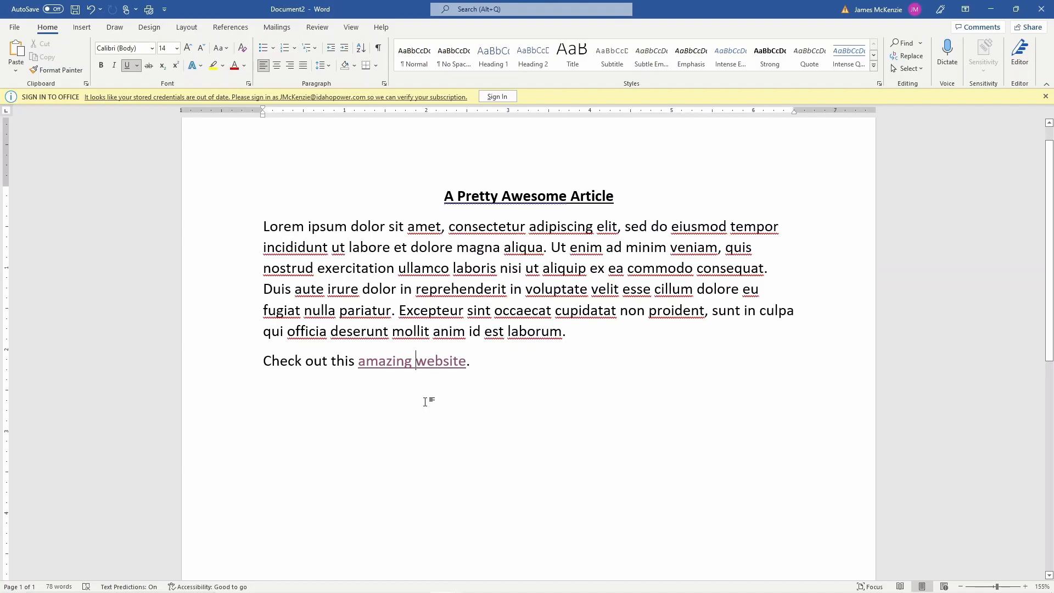
In the Word article, check the address behind the "amazing website" hyperlink and follow the link in the browser.
right_click(427, 365)
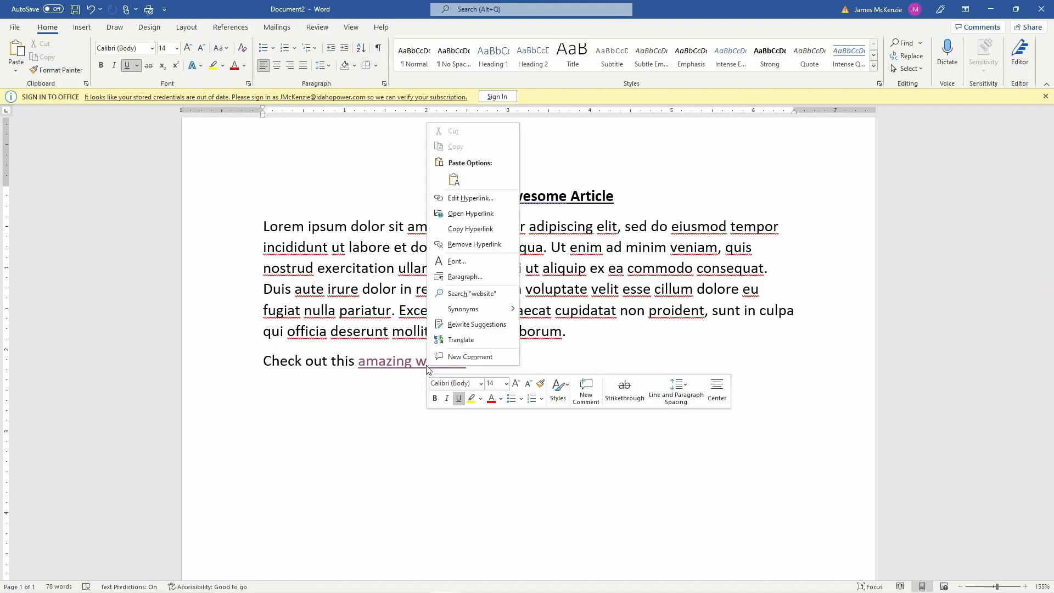
click(466, 199)
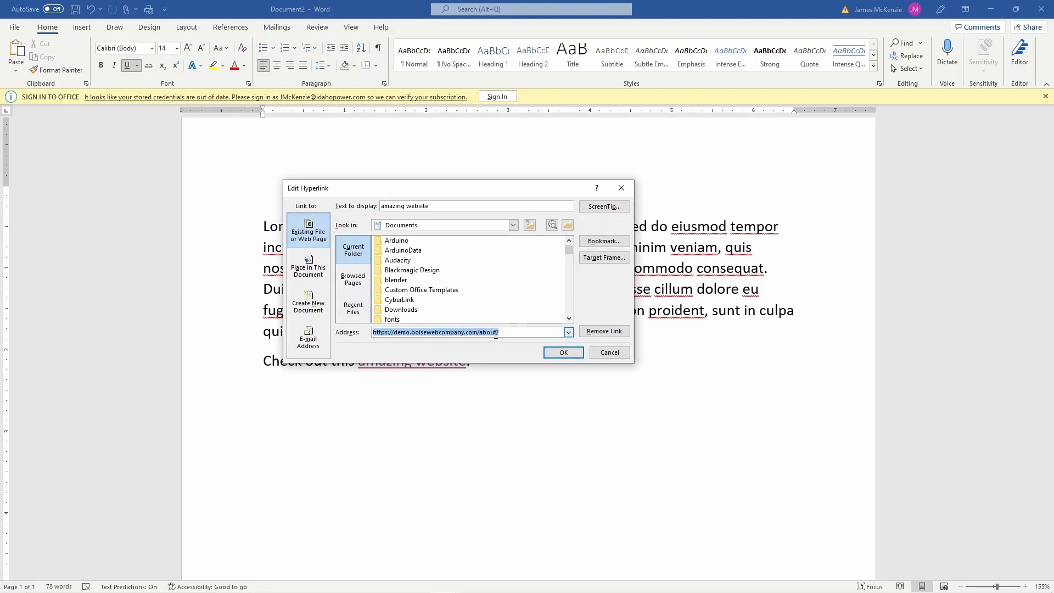
click(562, 353)
ctrl+click(433, 364)
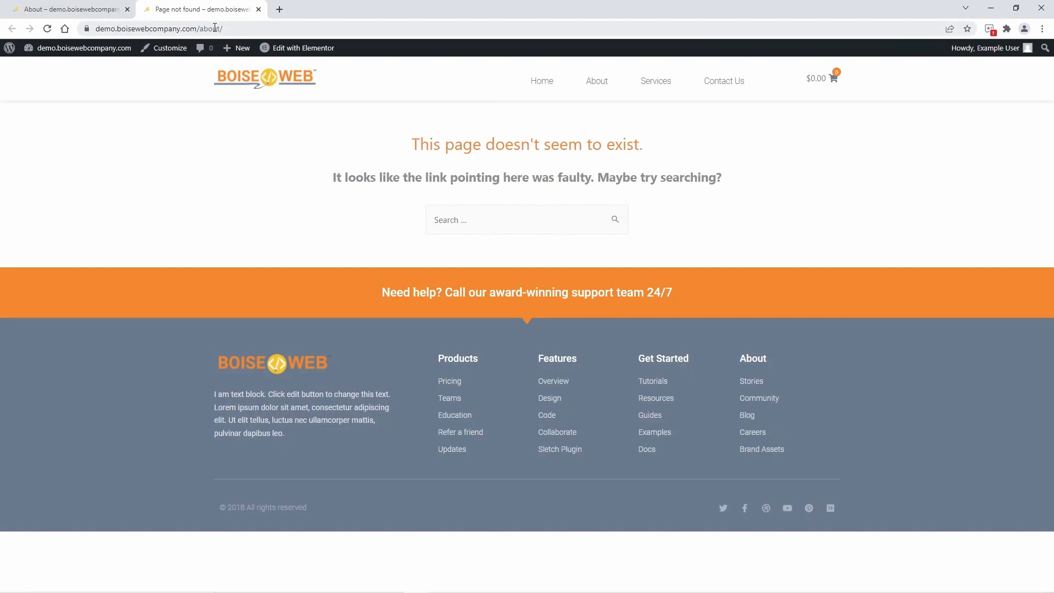
click(259, 10)
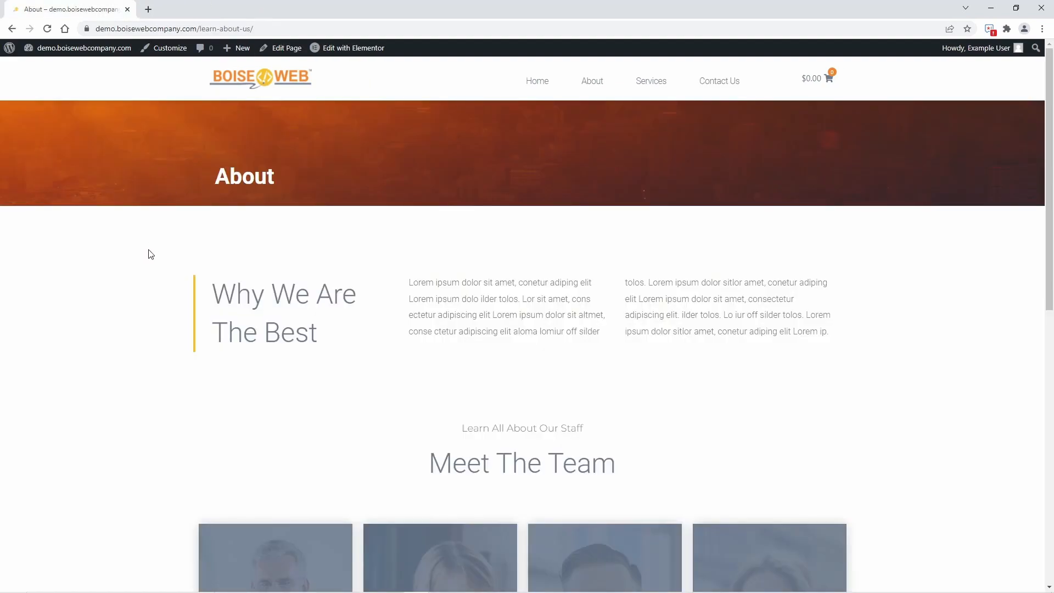
mouse_move(64, 60)
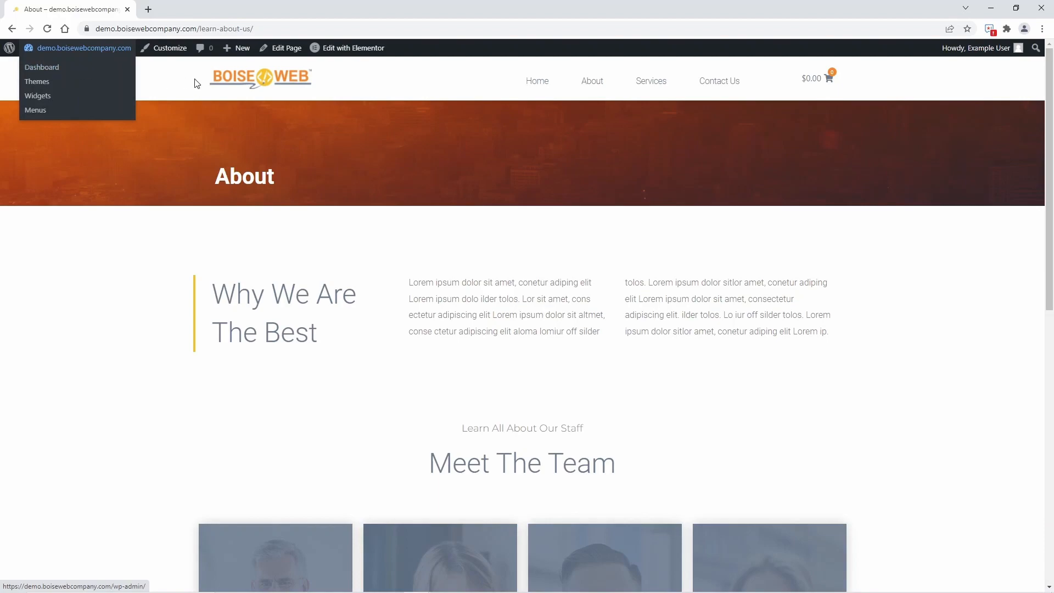
click(80, 68)
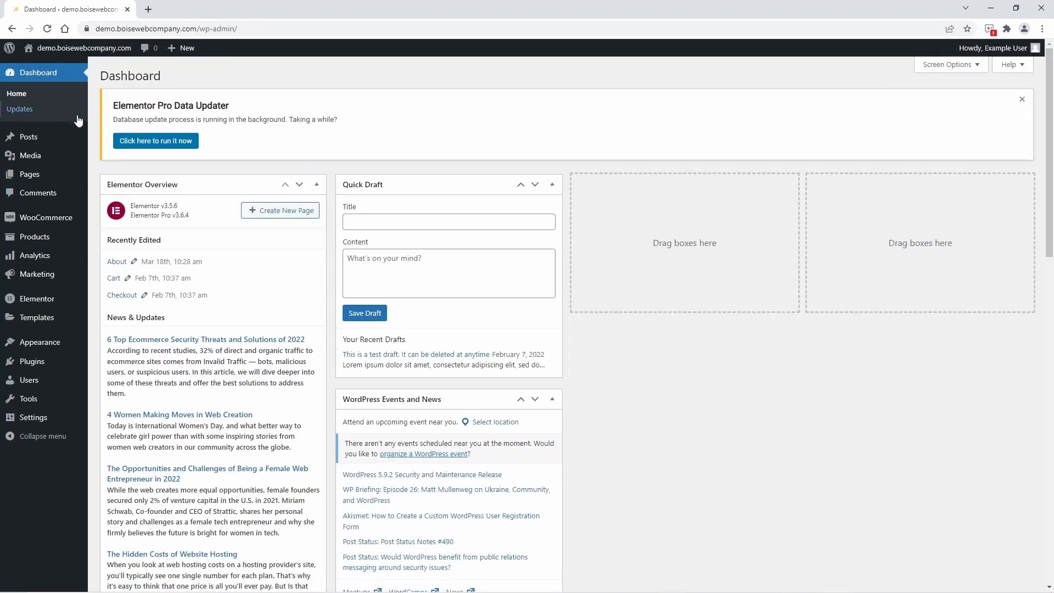
mouse_move(47, 396)
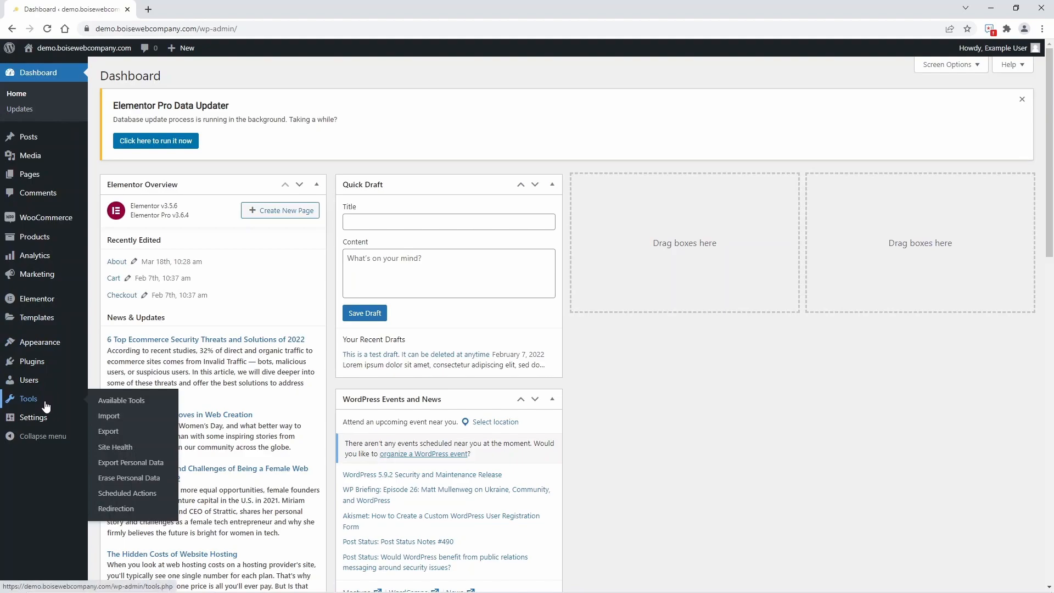
click(114, 510)
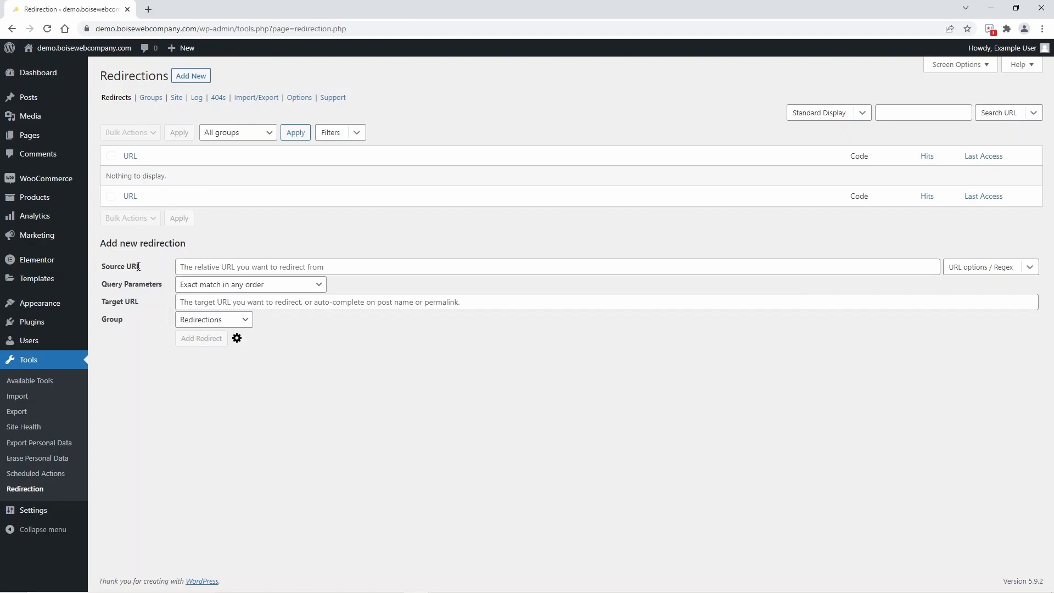
click(185, 267)
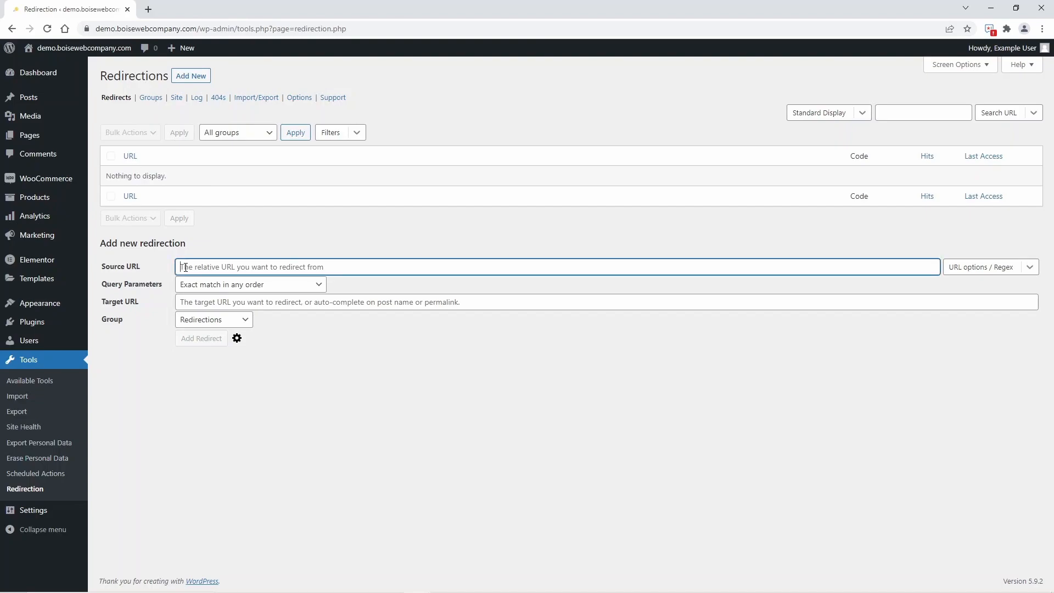
text(https://demo.boisewebcompany.com/about/)
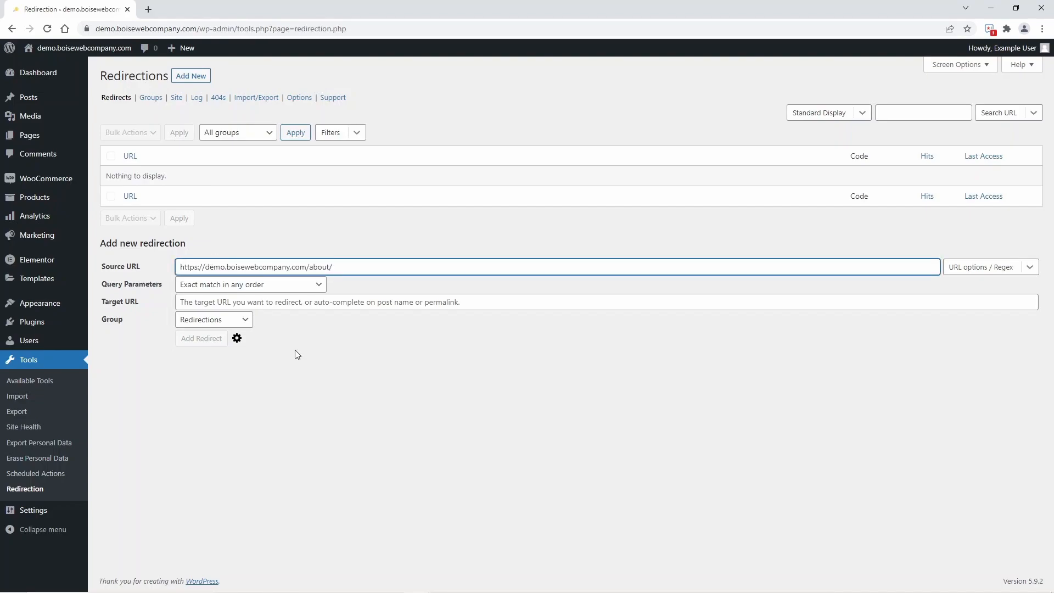
key(Tab)
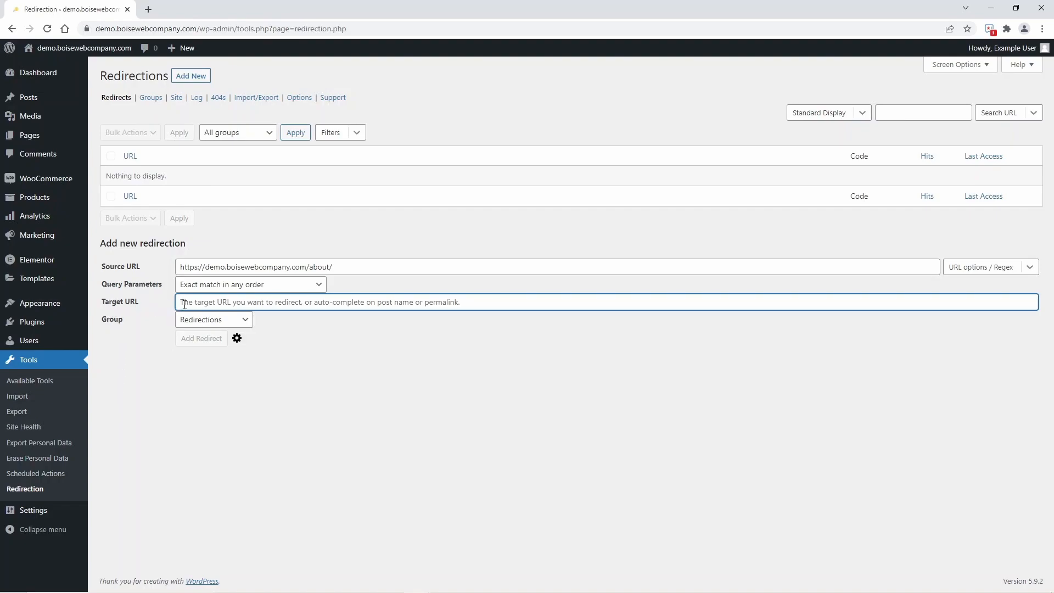
text(https://demo.boisewebcompany.com/learn-about-us/)
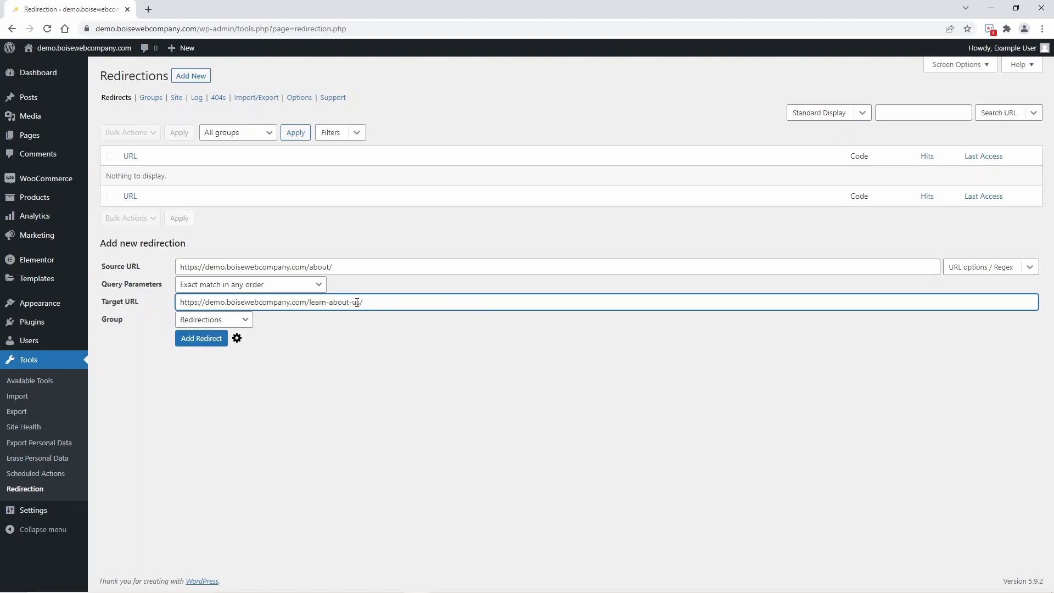
click(200, 338)
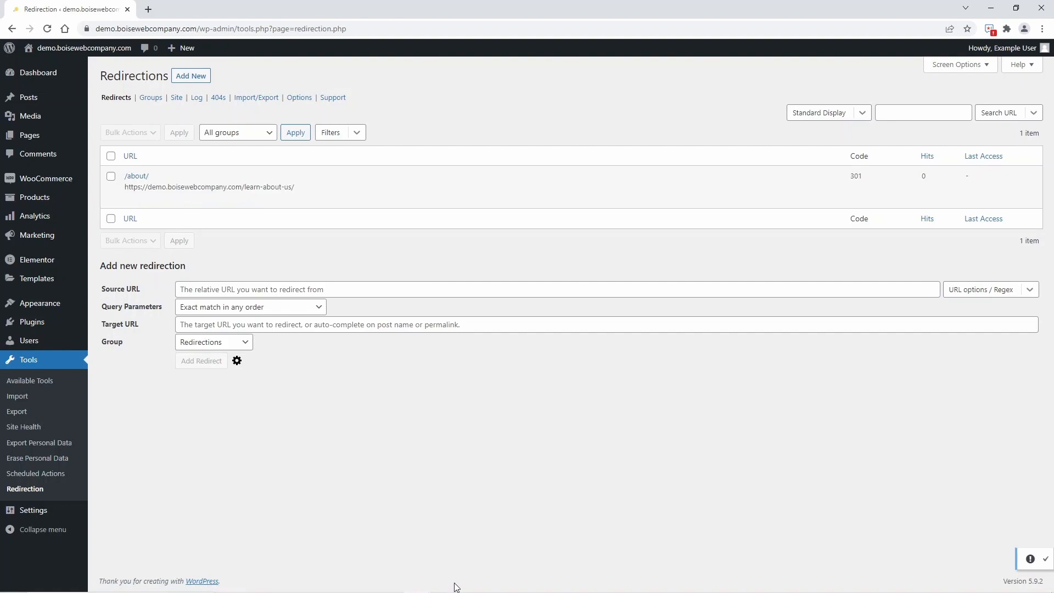
Switch back to the Word article and follow the "amazing website" link to test the redirect.
click(489, 581)
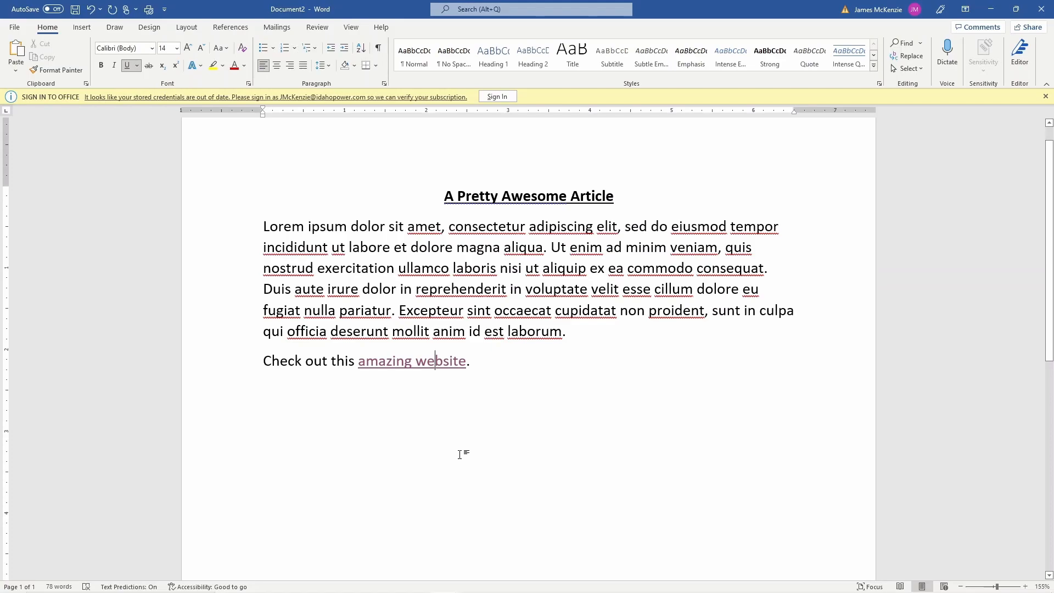
triple_click(416, 367)
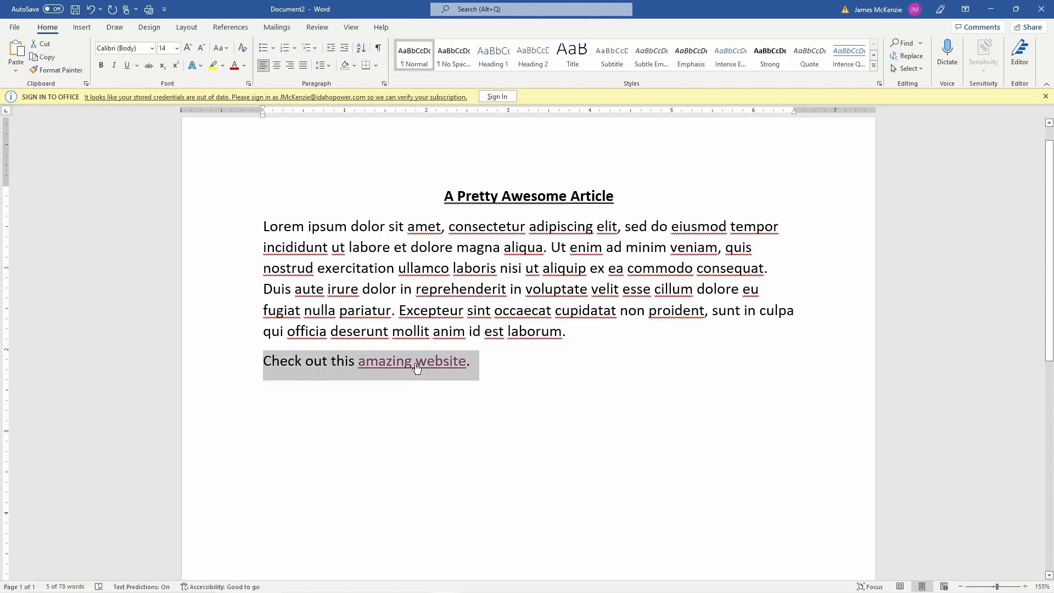
click(467, 374)
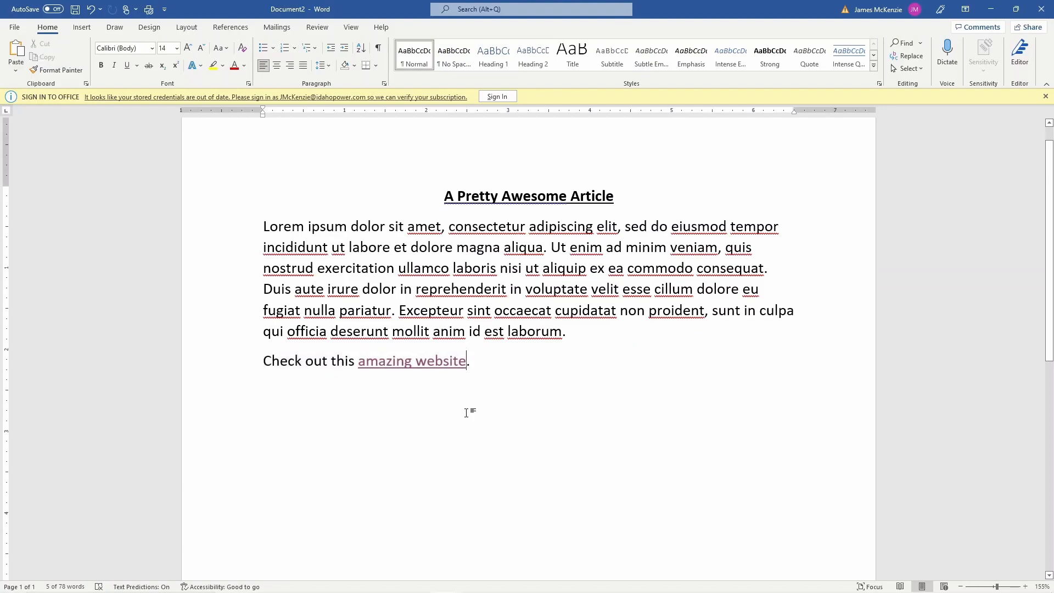
ctrl+click(432, 366)
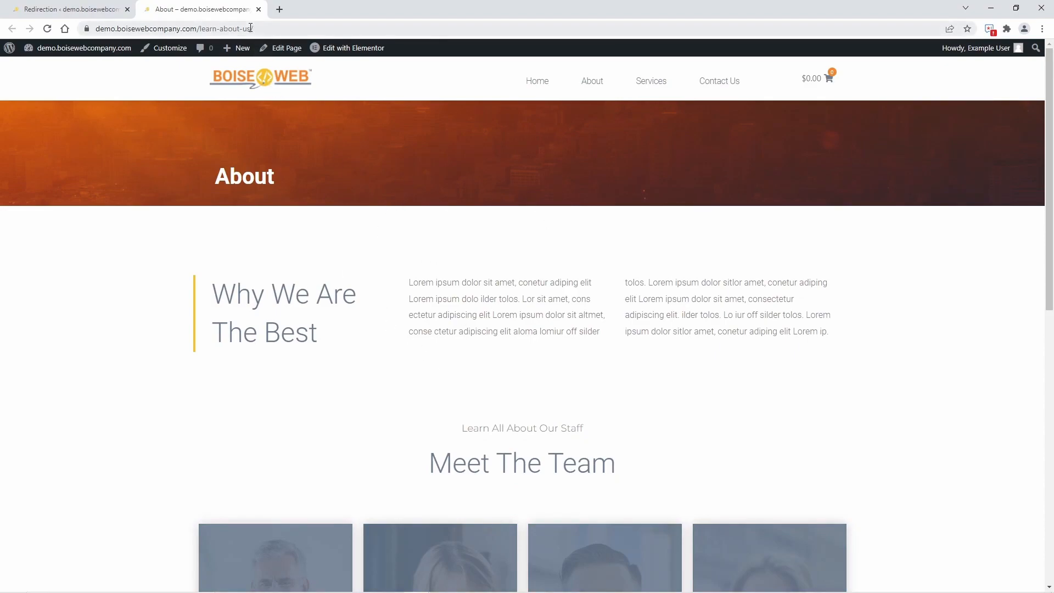
Check the /learn-about-us/ part of the redirected page's address and open the About page from the site's home page.
drag(255, 28, 199, 23)
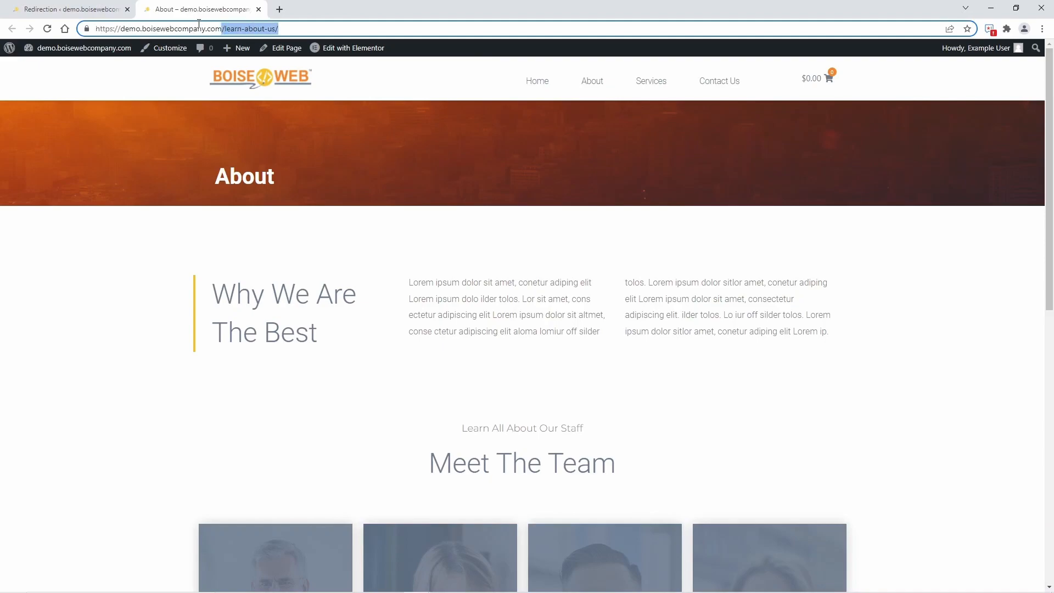
click(156, 334)
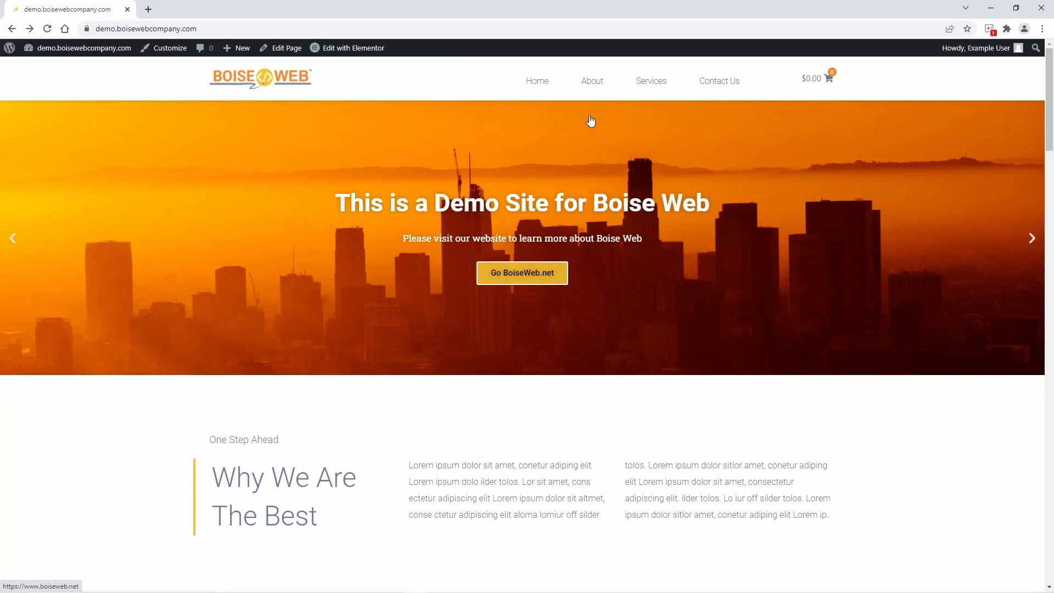
click(593, 85)
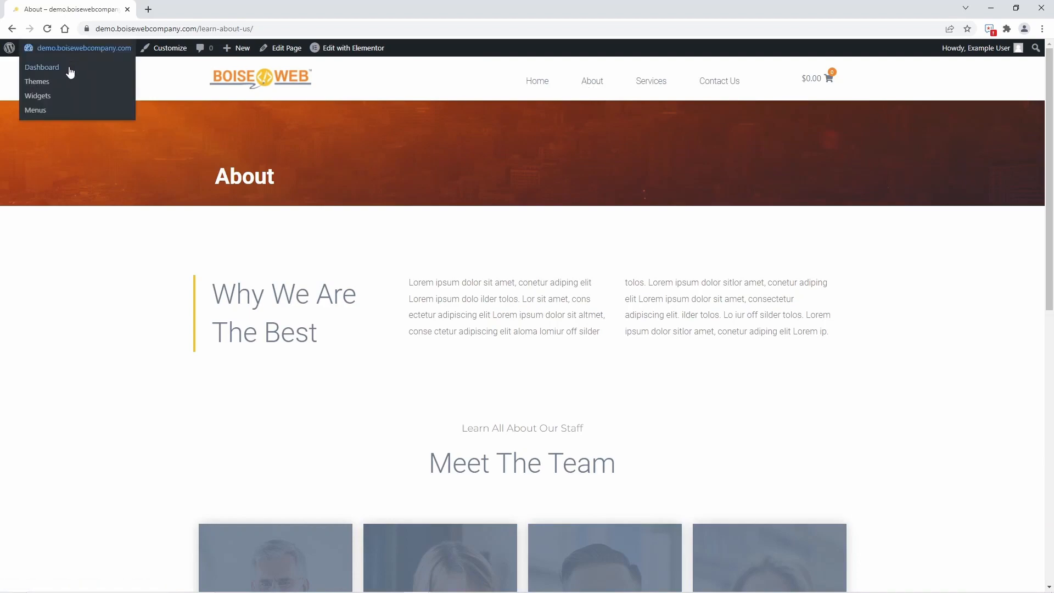
Open the Redirection plugin's page, show the new redirect's advanced options and set its HTTP code to 307 - Temporary Redirect.
click(60, 66)
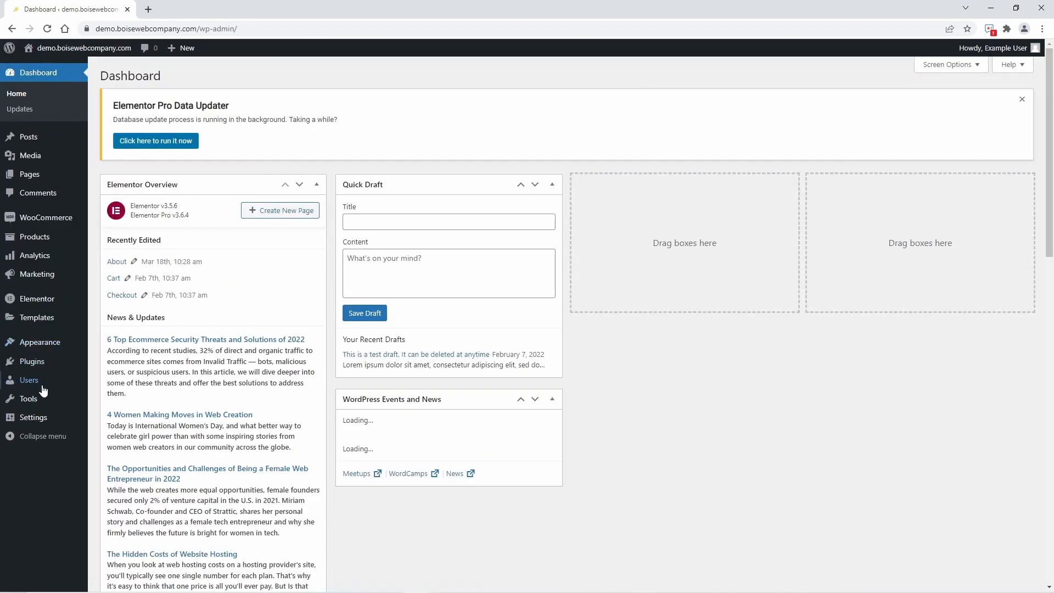
mouse_move(44, 404)
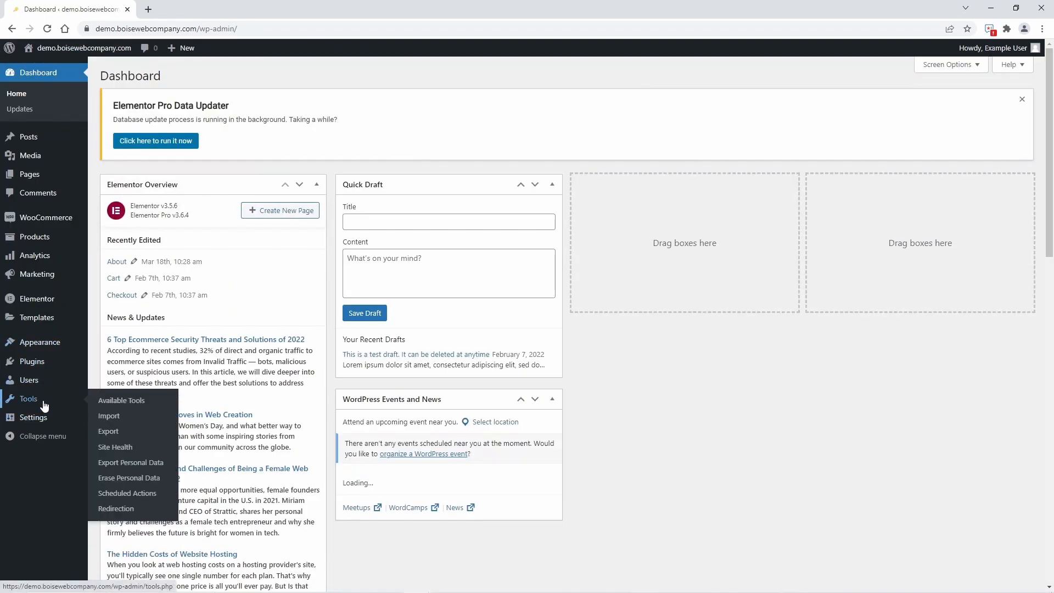
click(132, 509)
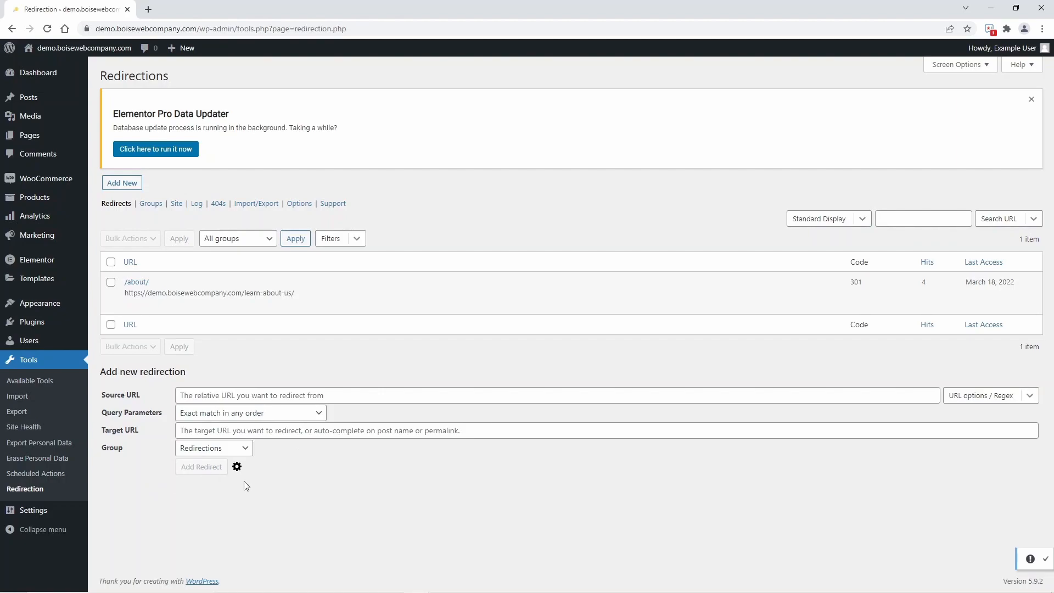
click(238, 467)
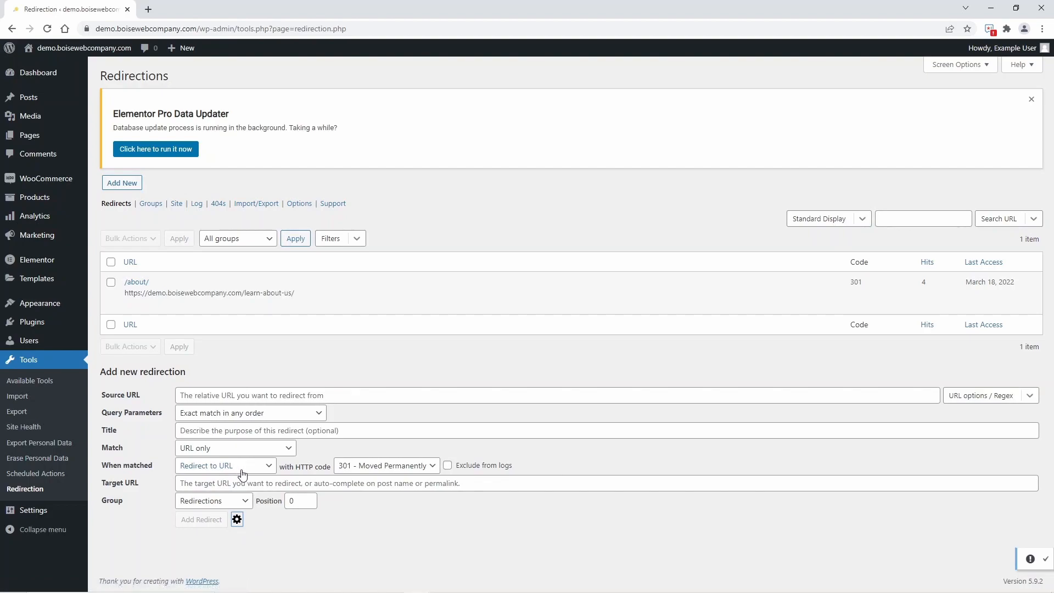
click(399, 468)
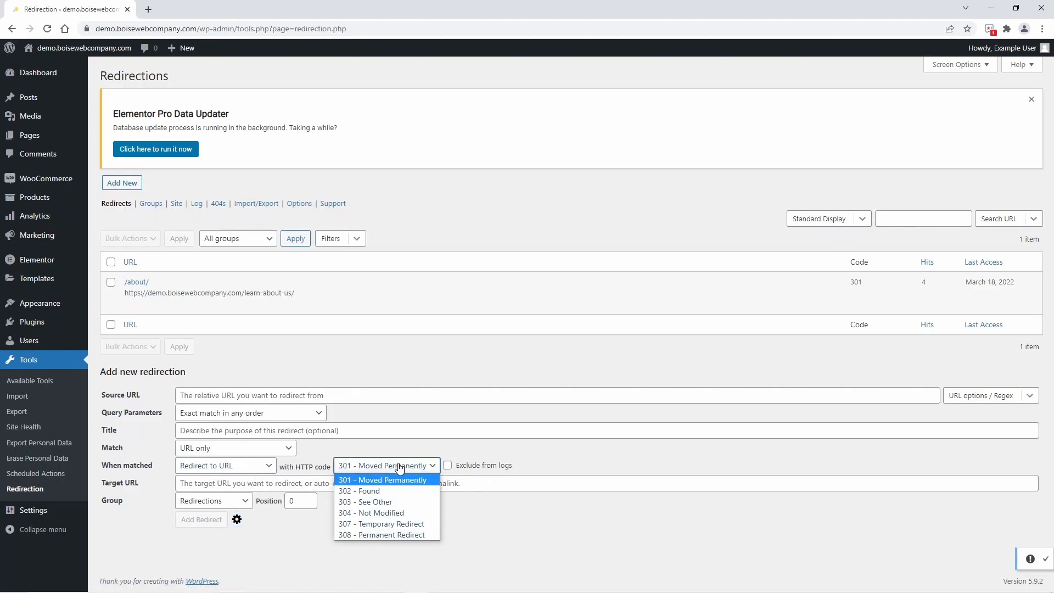
click(393, 525)
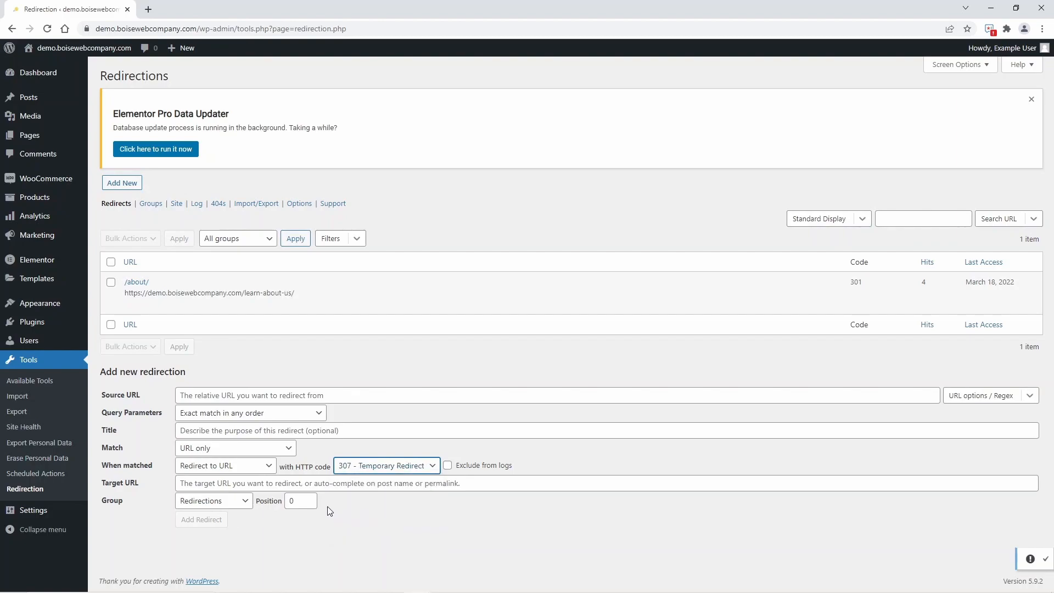
click(242, 395)
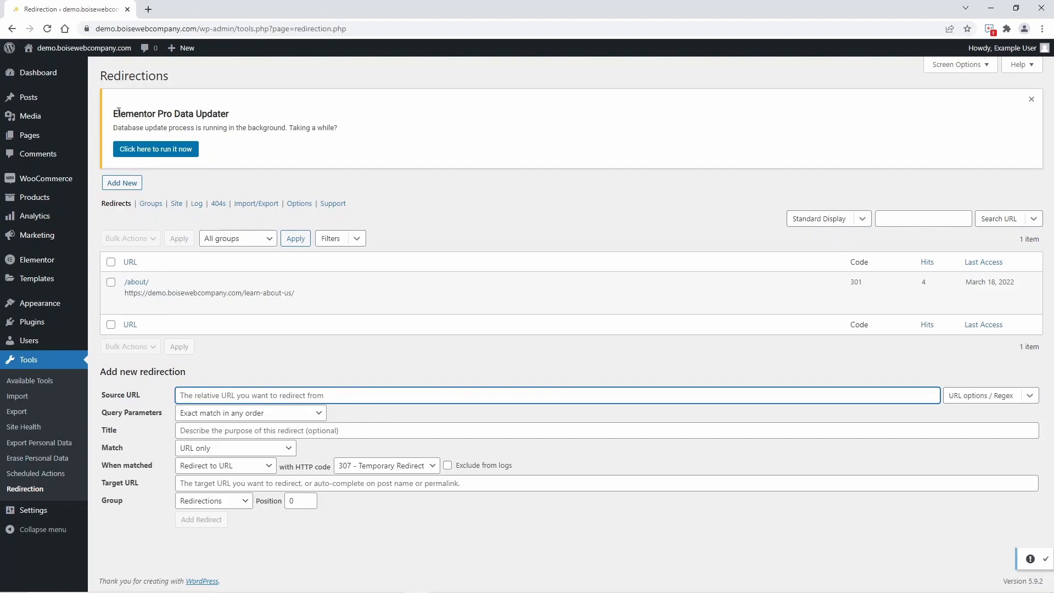
click(136, 282)
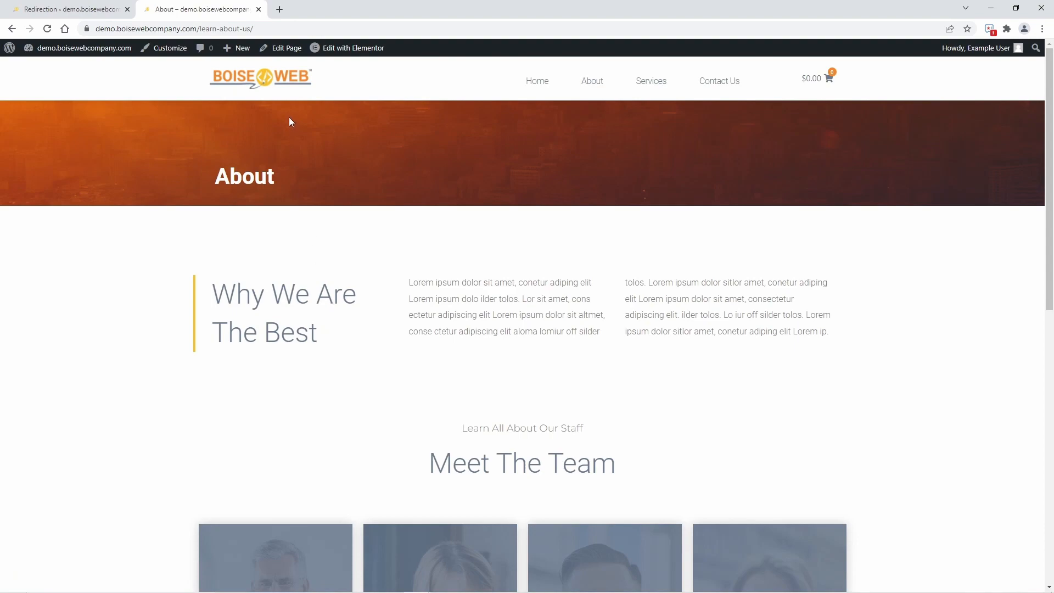
click(295, 28)
key(ctrl+c)
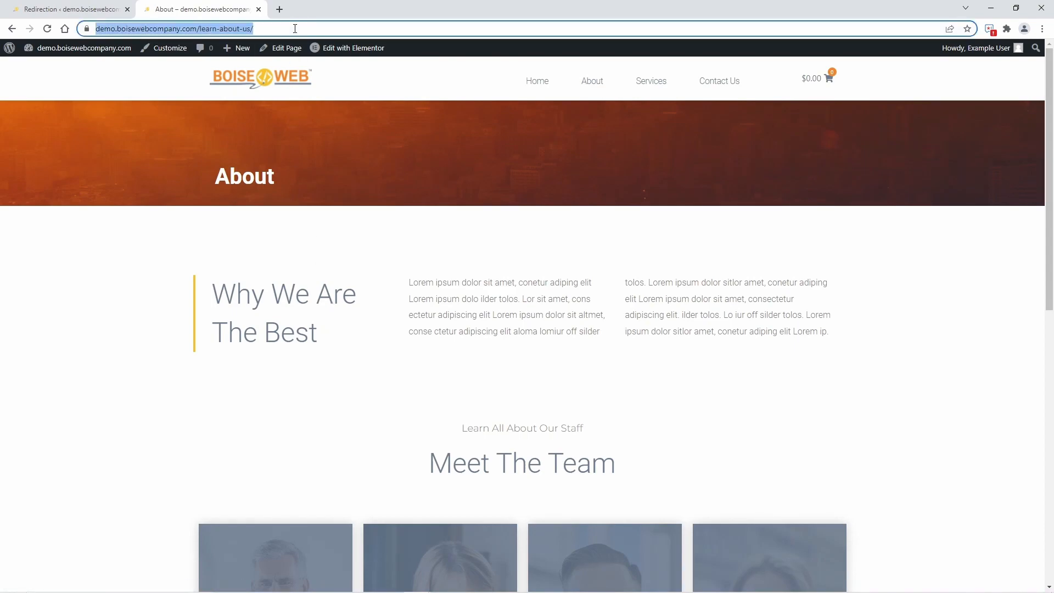
click(48, 9)
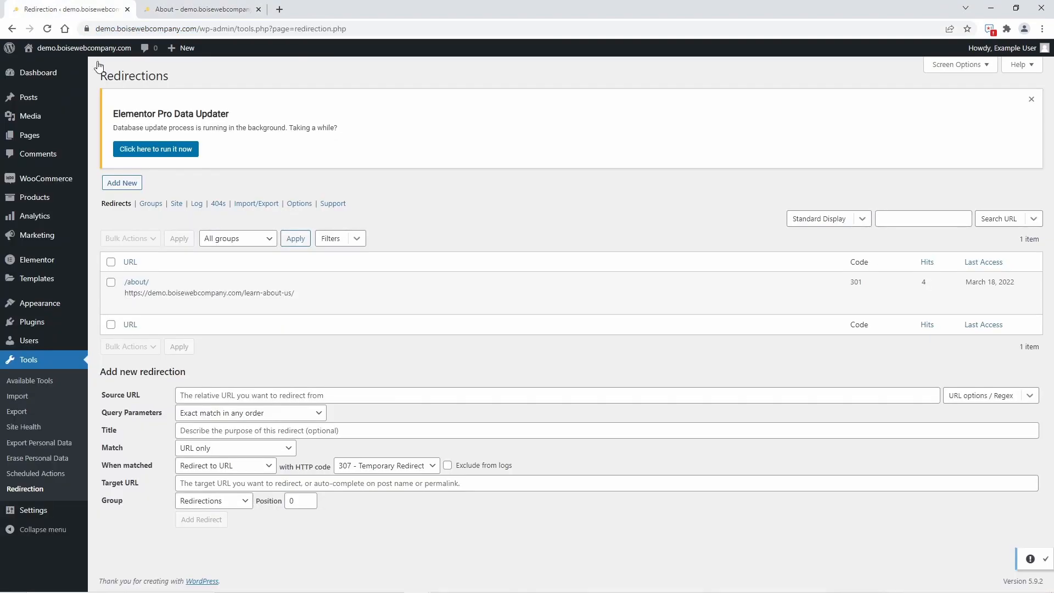
click(256, 395)
key(ctrl+v)
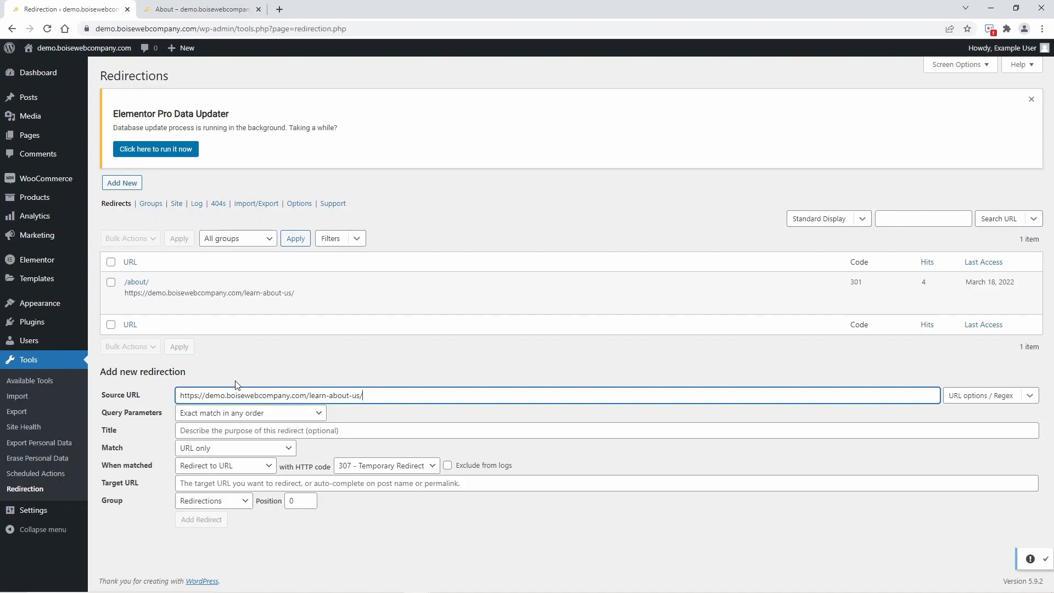
click(234, 431)
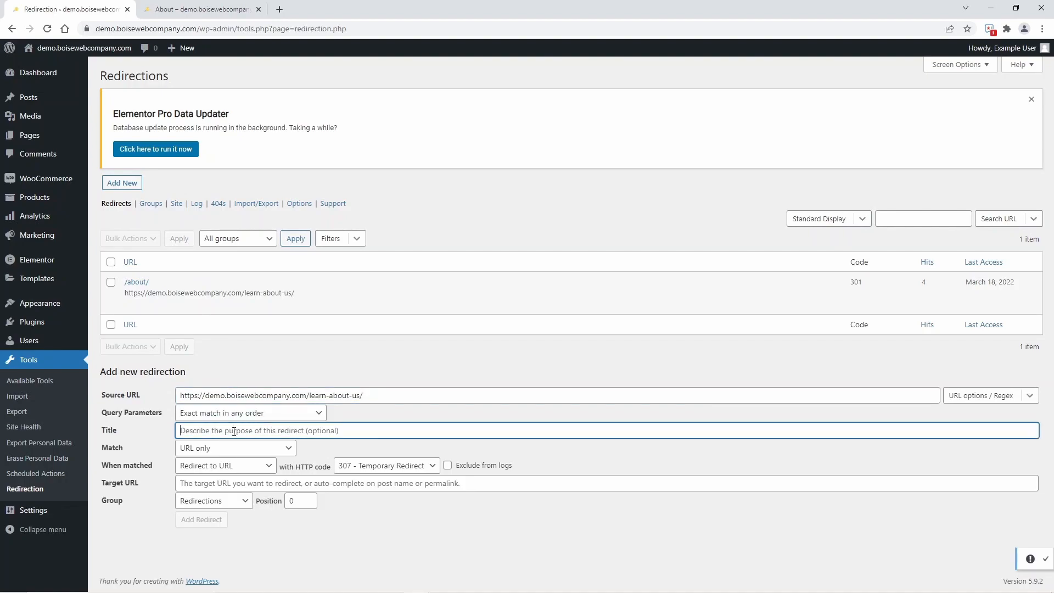
text(mainten)
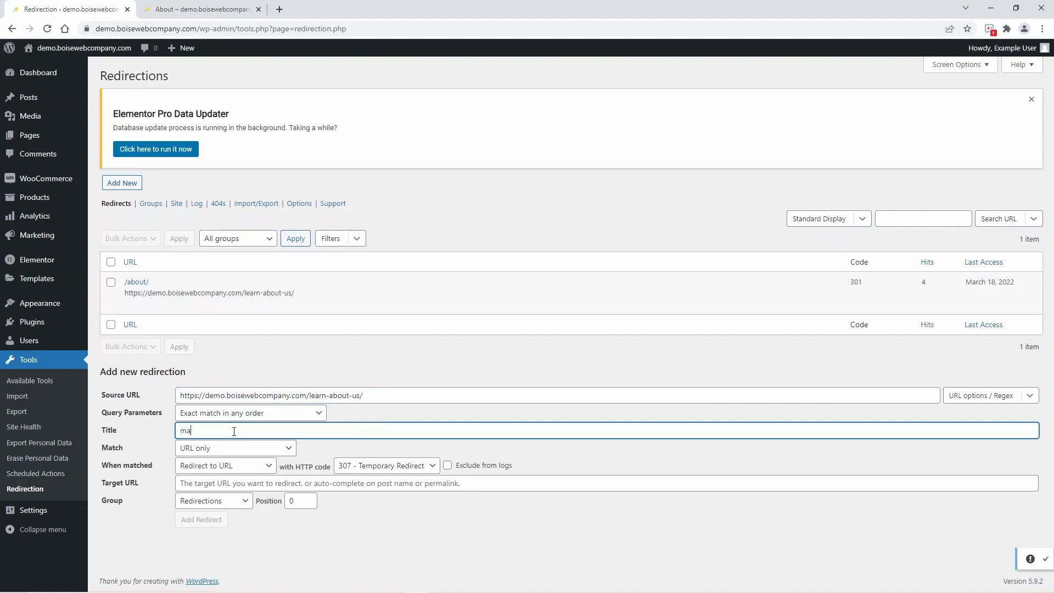
text(ance)
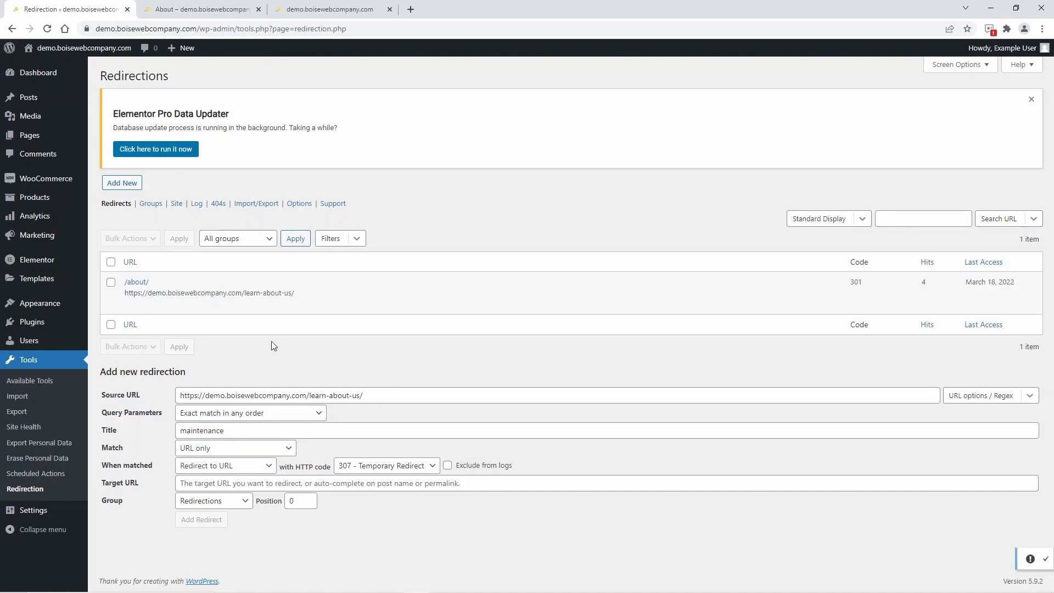
click(362, 6)
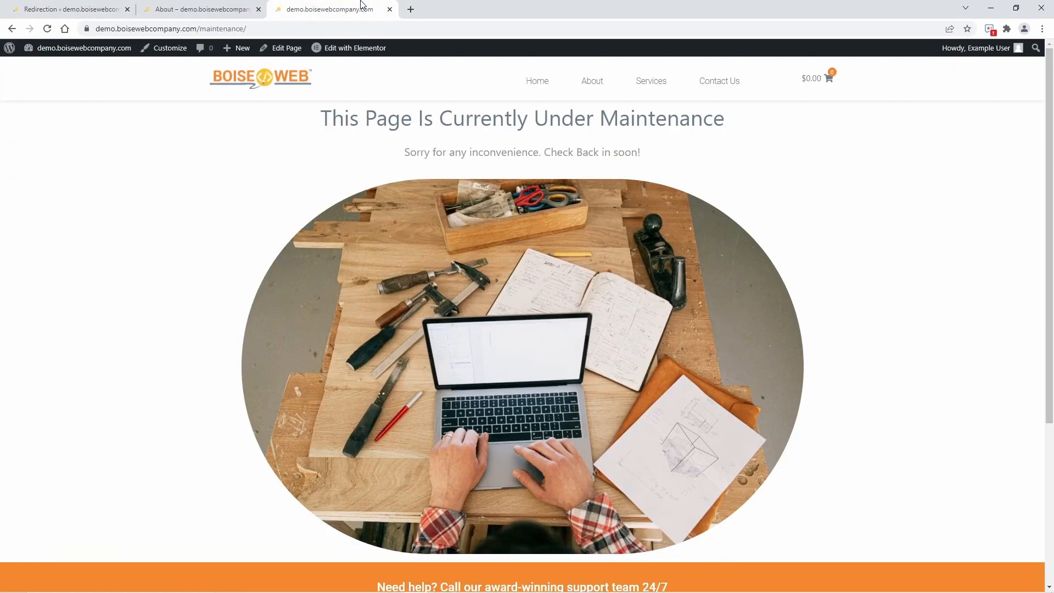
click(281, 28)
key(ctrl+c)
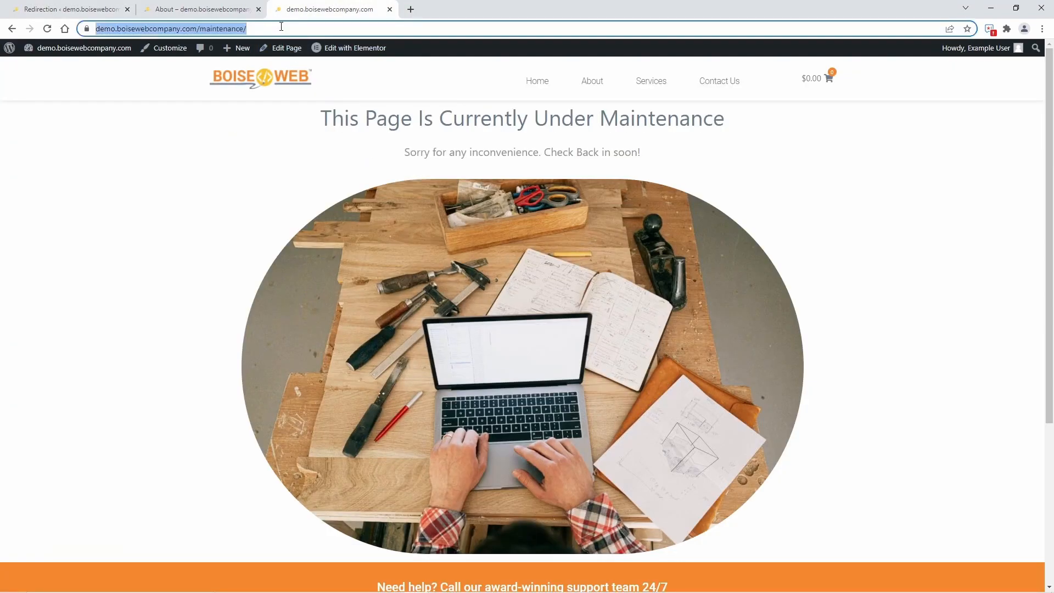
click(72, 9)
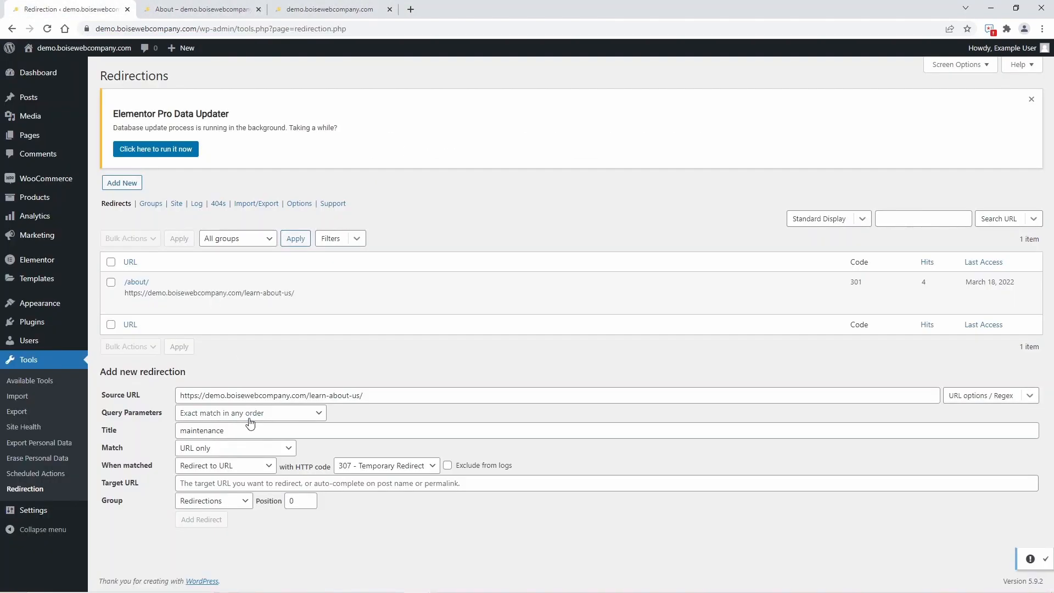
click(218, 483)
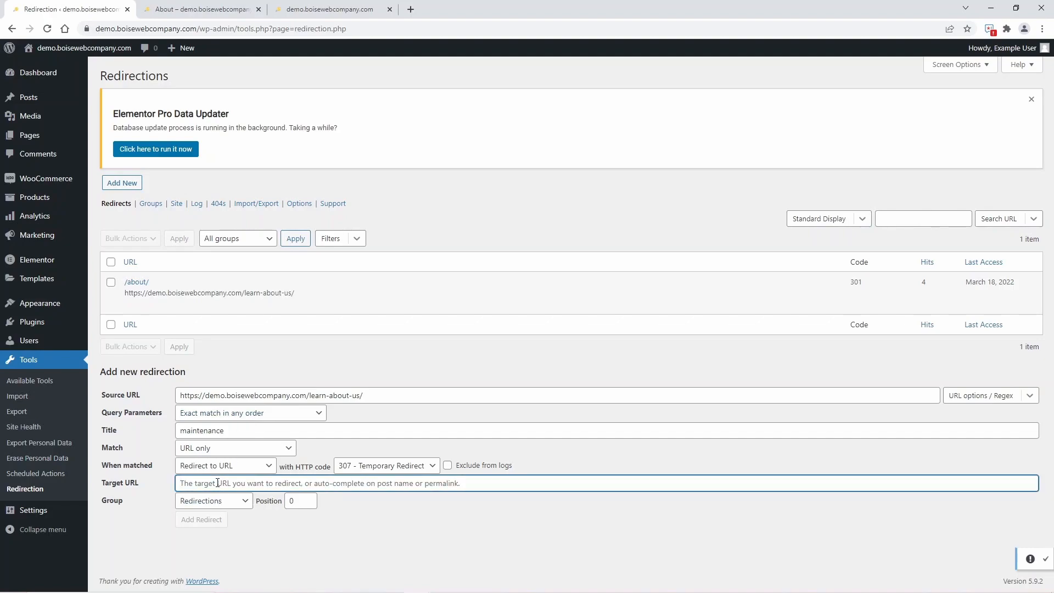
key(ctrl+v)
click(221, 520)
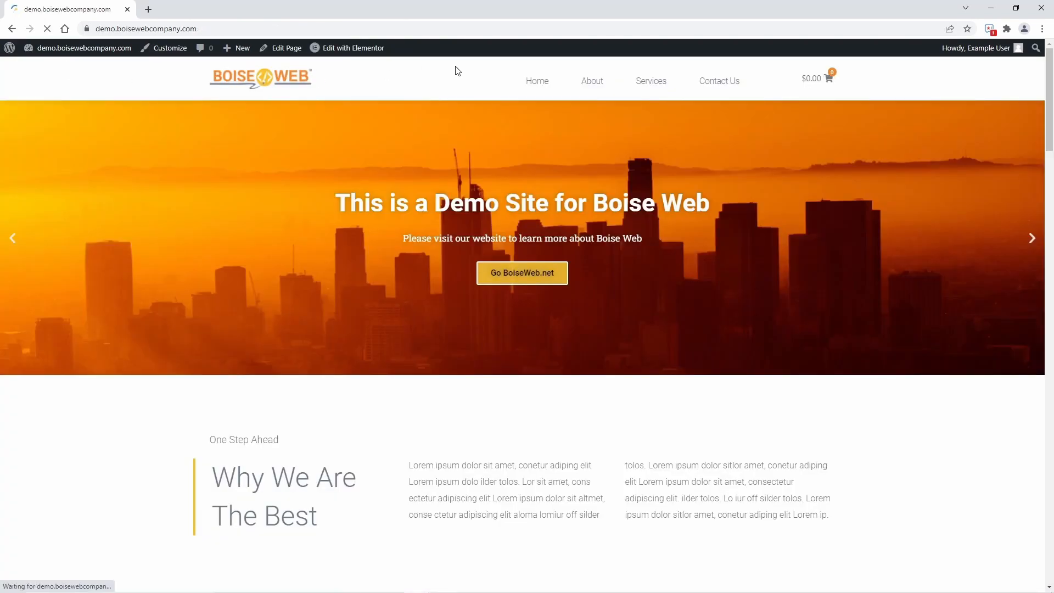
Test the temporary redirect with the site's About link and the "amazing website" link in the Word article.
click(605, 85)
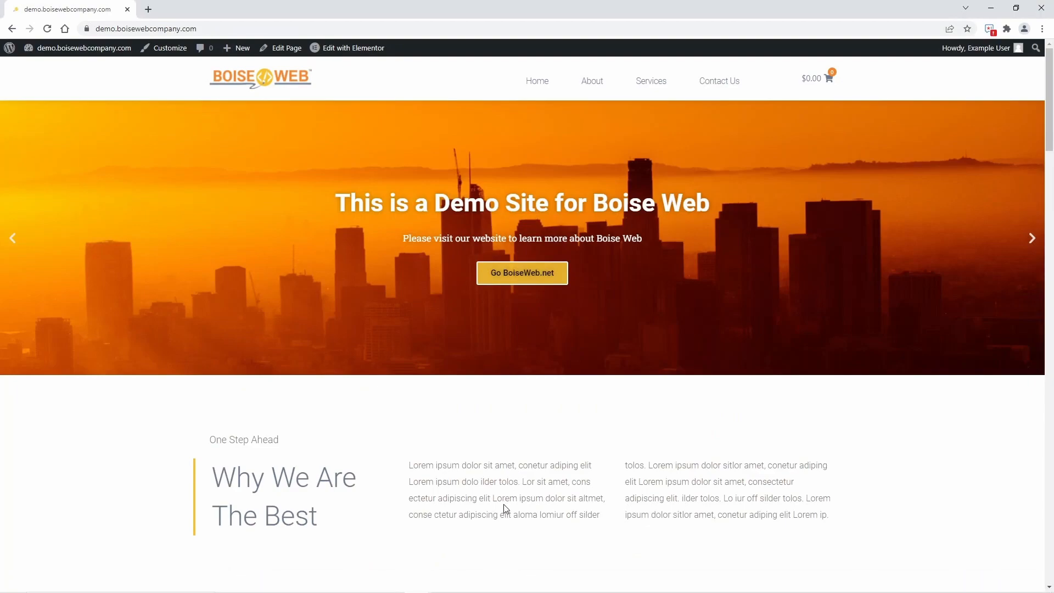
mouse_move(452, 585)
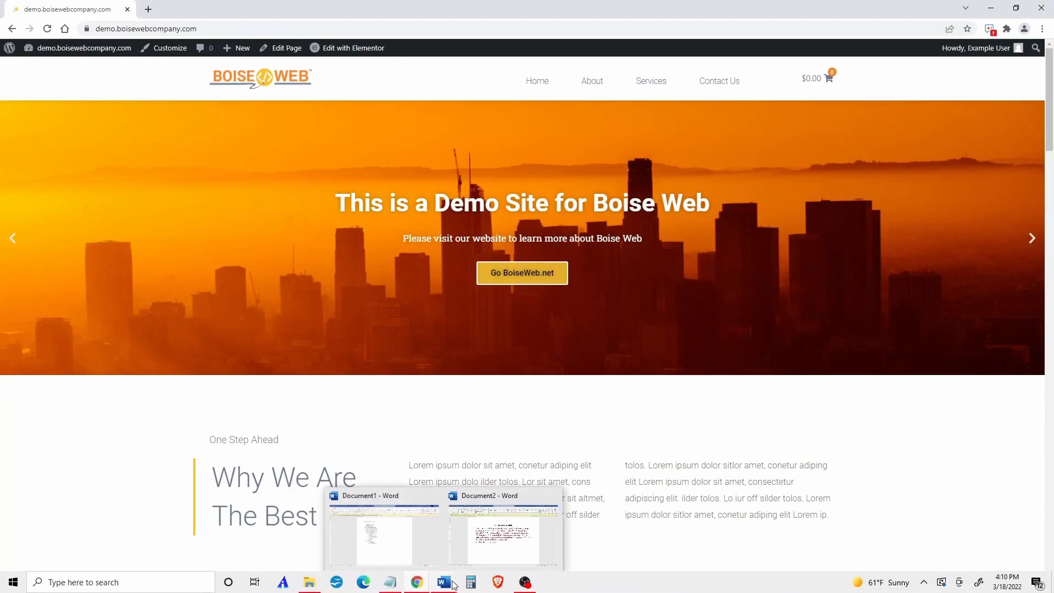
click(496, 557)
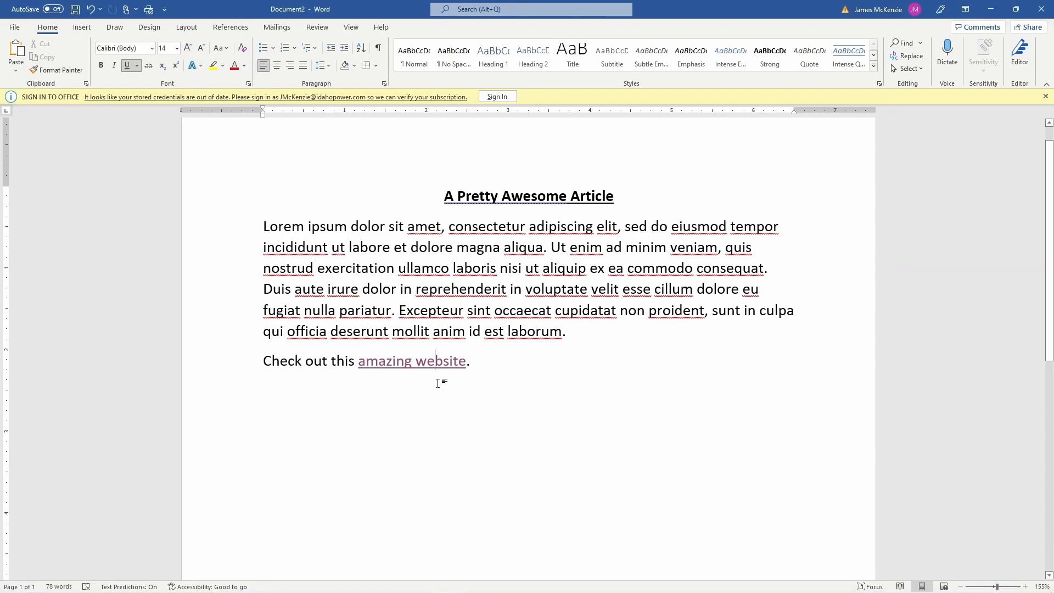
ctrl+click(419, 363)
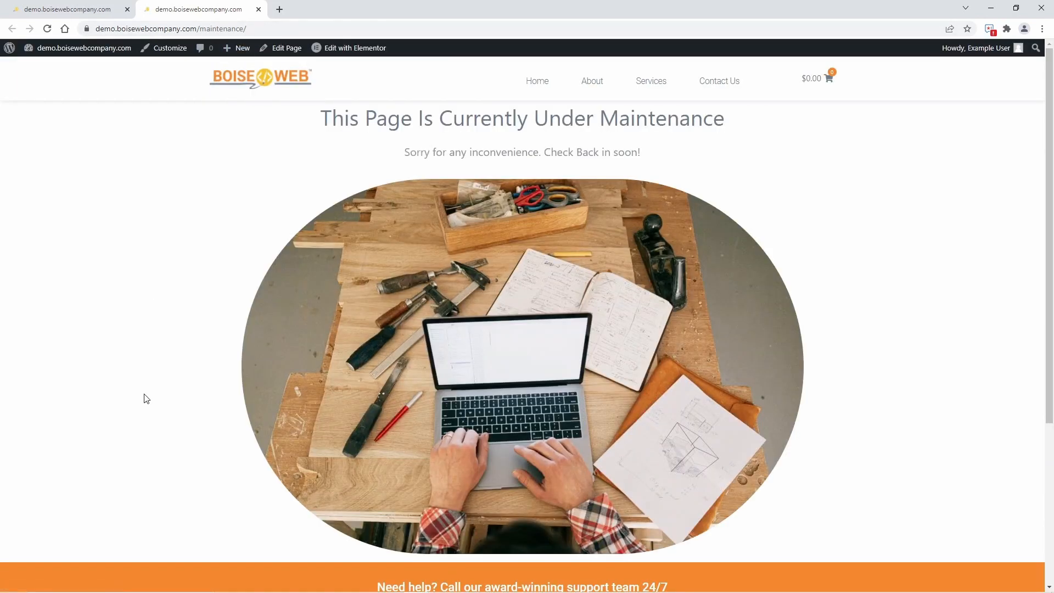
Close the test page, return to the Redirection plugin's list and disable the "maintenance" redirect.
key(ctrl+w)
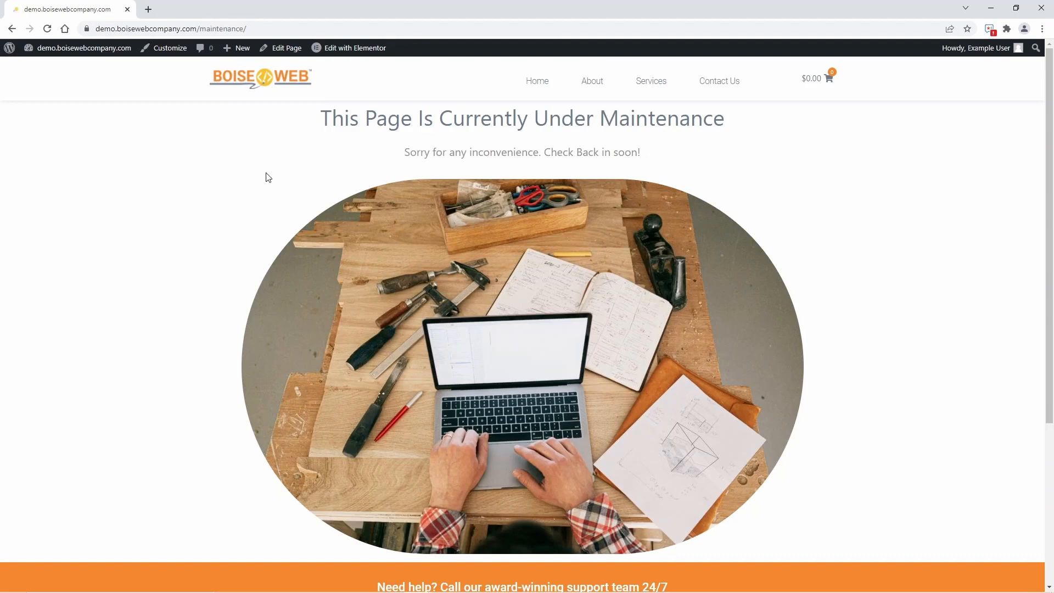
click(68, 67)
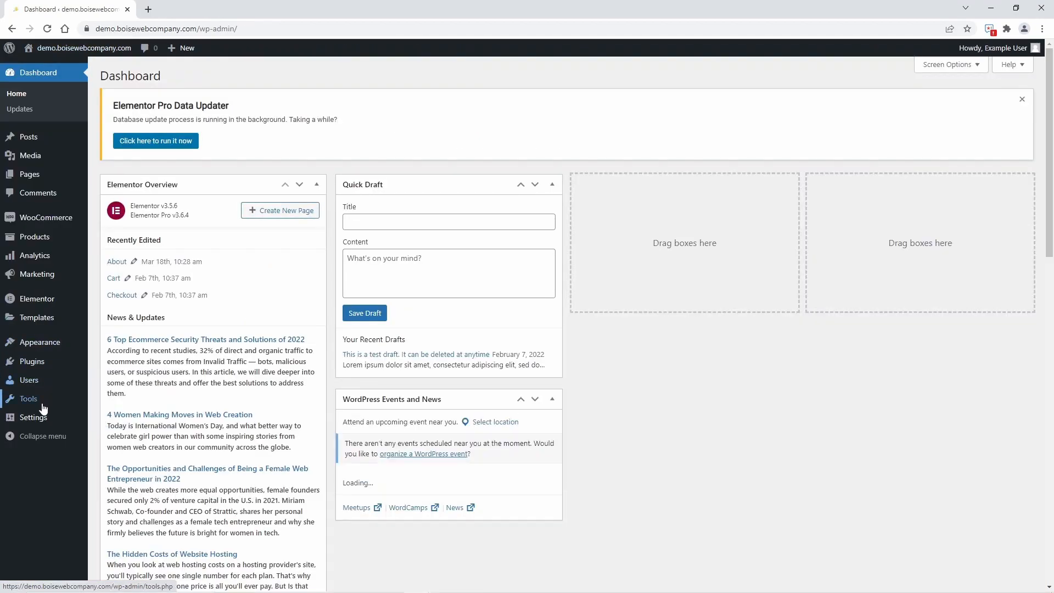
mouse_move(42, 400)
click(116, 508)
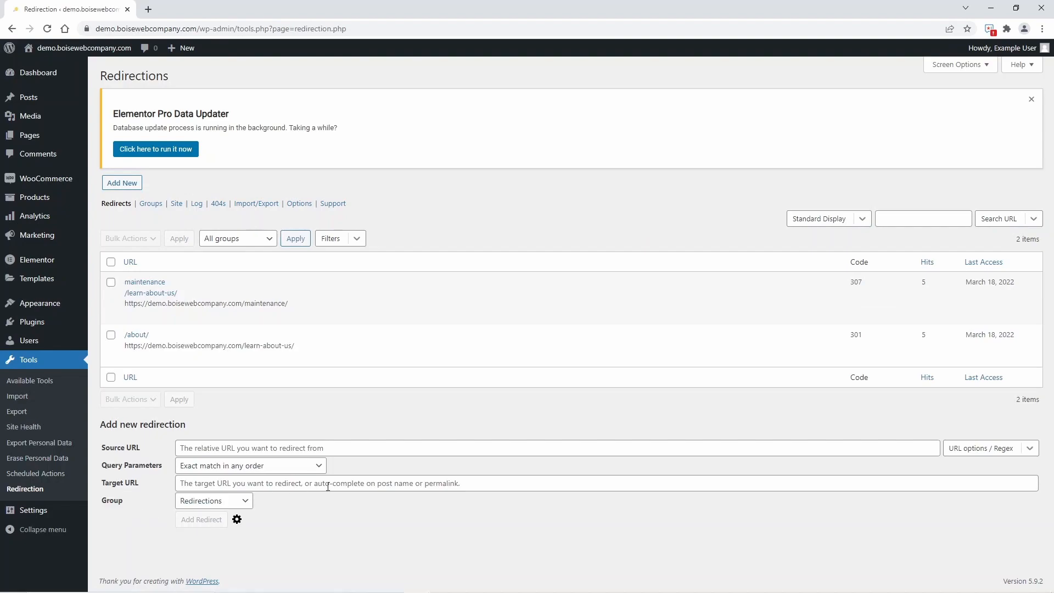
mouse_move(336, 304)
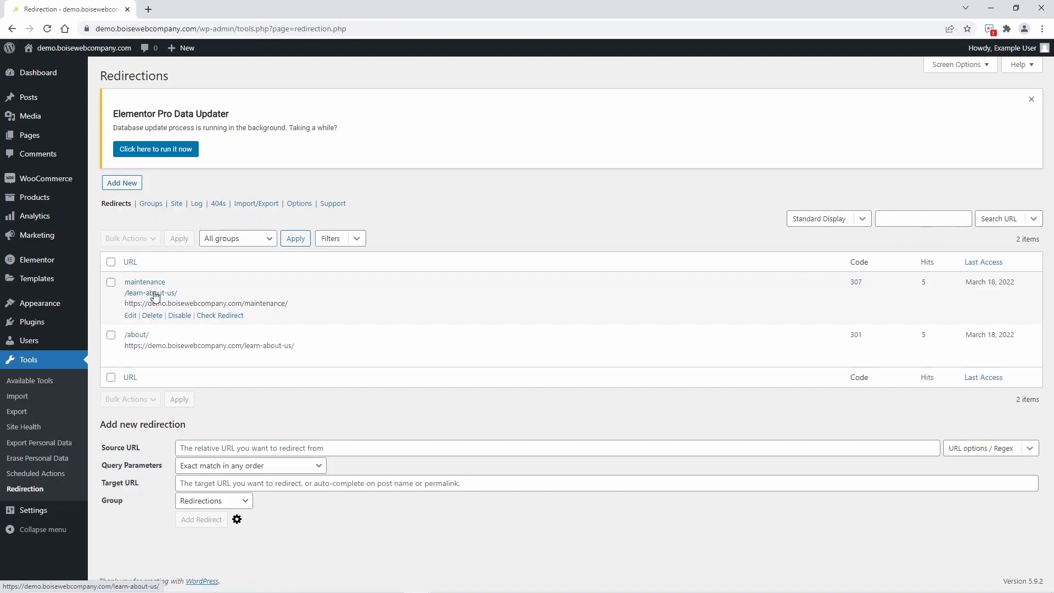
click(179, 316)
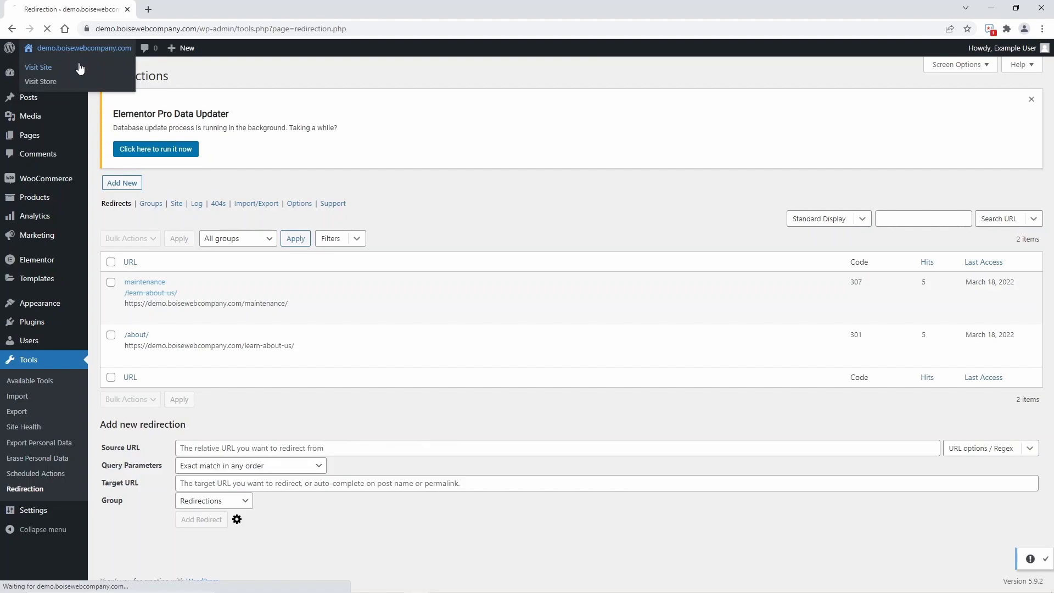
Open the live site's About page to test it, and examine the source URL's Regex and ignore options in the Redirection plugin.
click(336, 204)
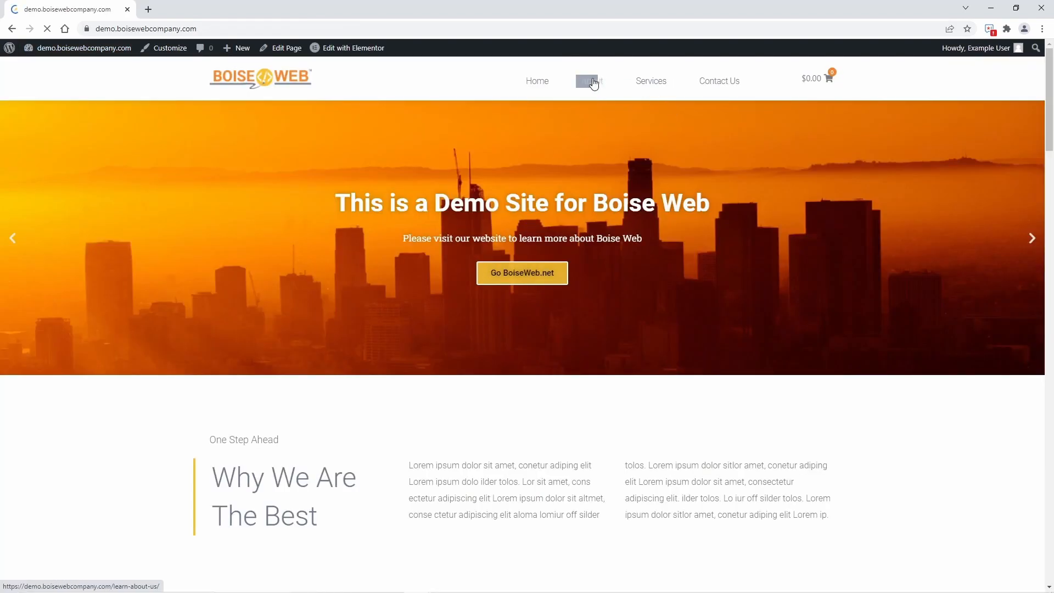
click(591, 81)
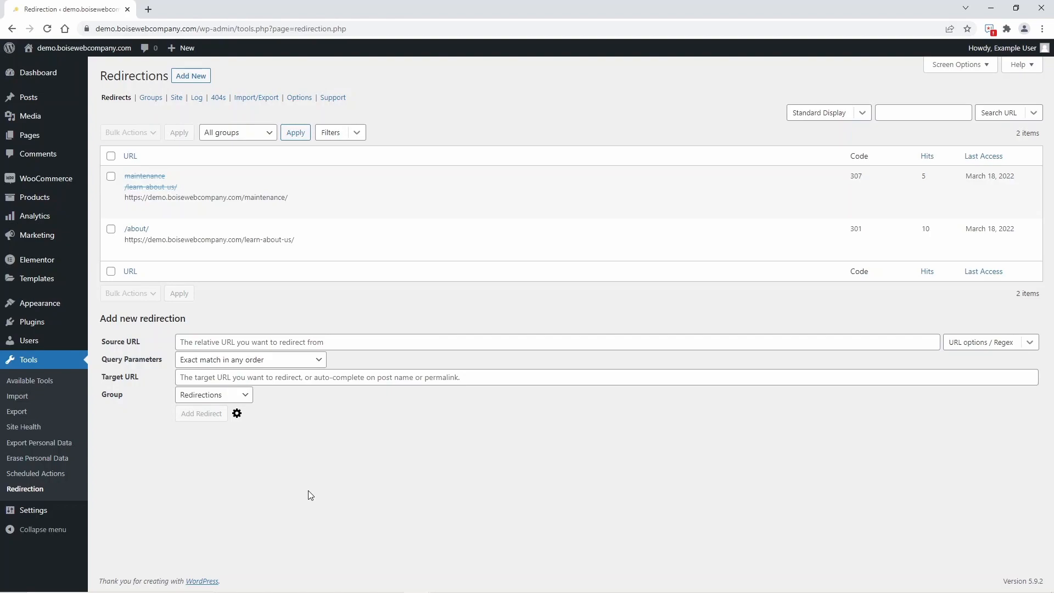
click(968, 349)
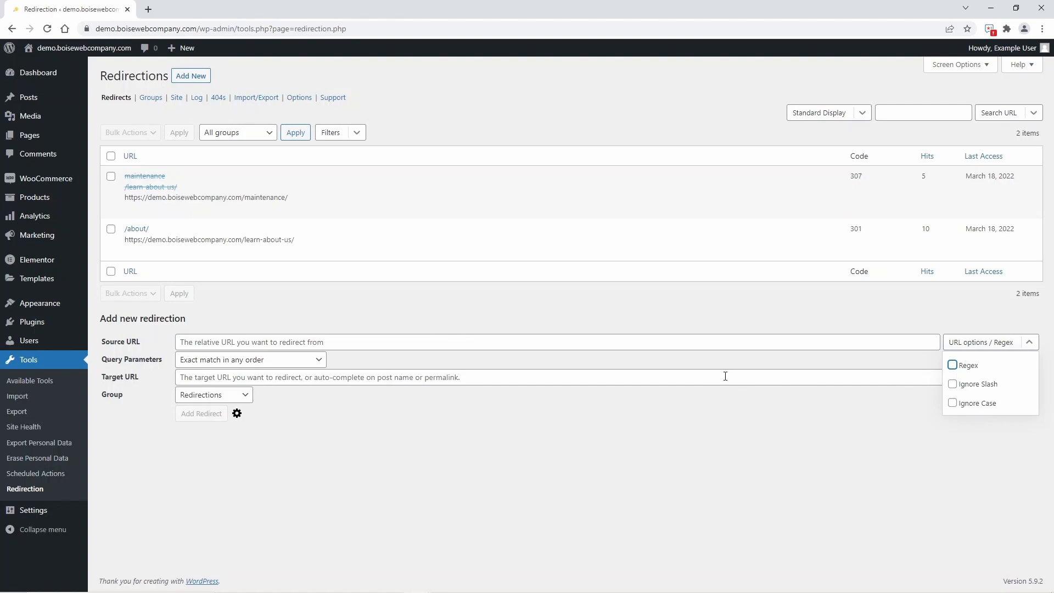
mouse_move(263, 246)
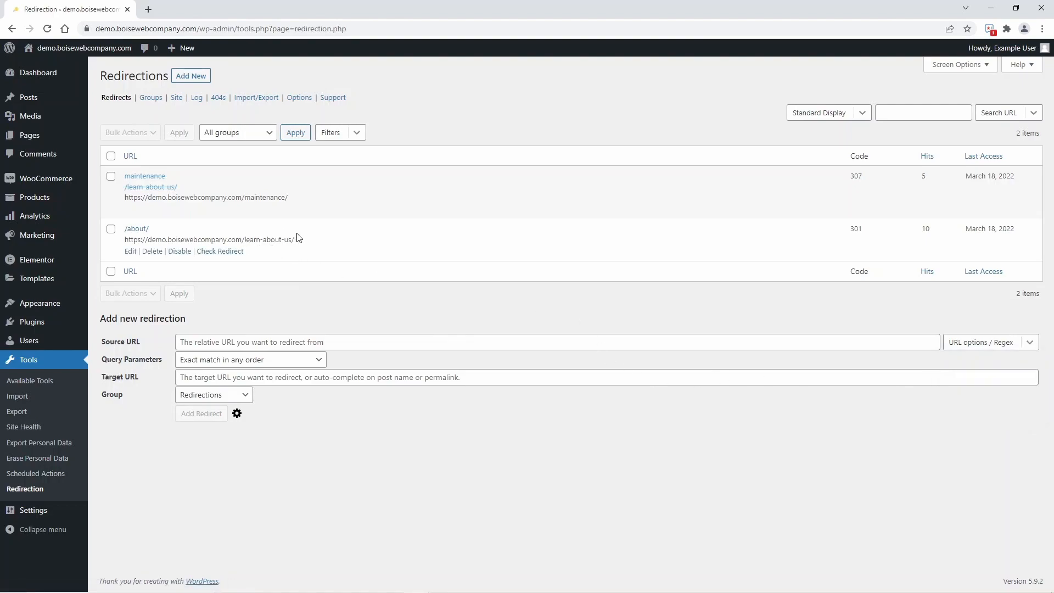
Enable the Ignore Slash and Ignore Case options for the new redirect's source URL.
drag(297, 242, 243, 246)
click(302, 304)
click(1000, 344)
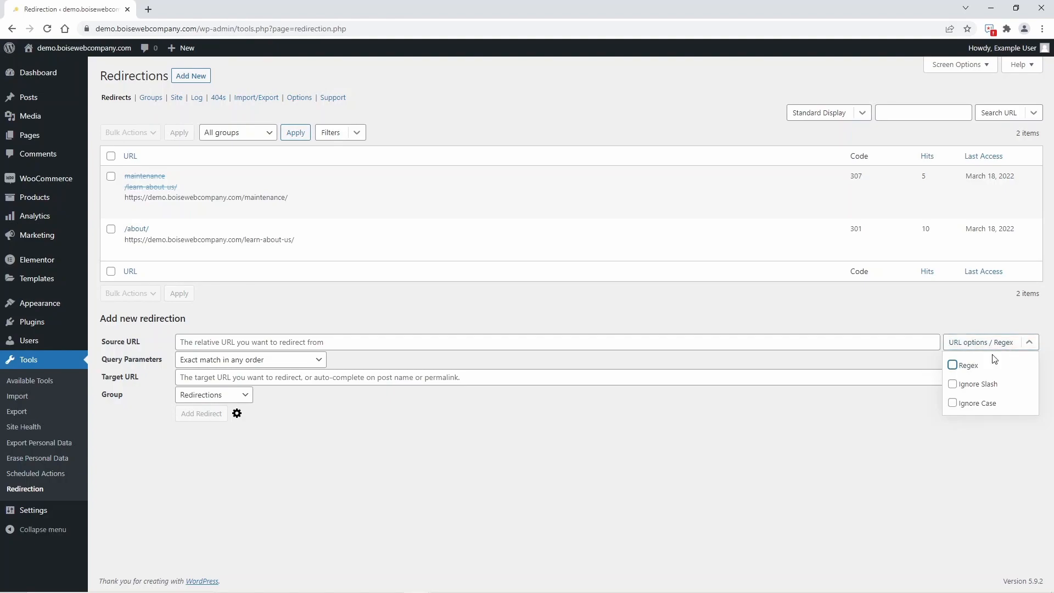
click(982, 388)
click(982, 407)
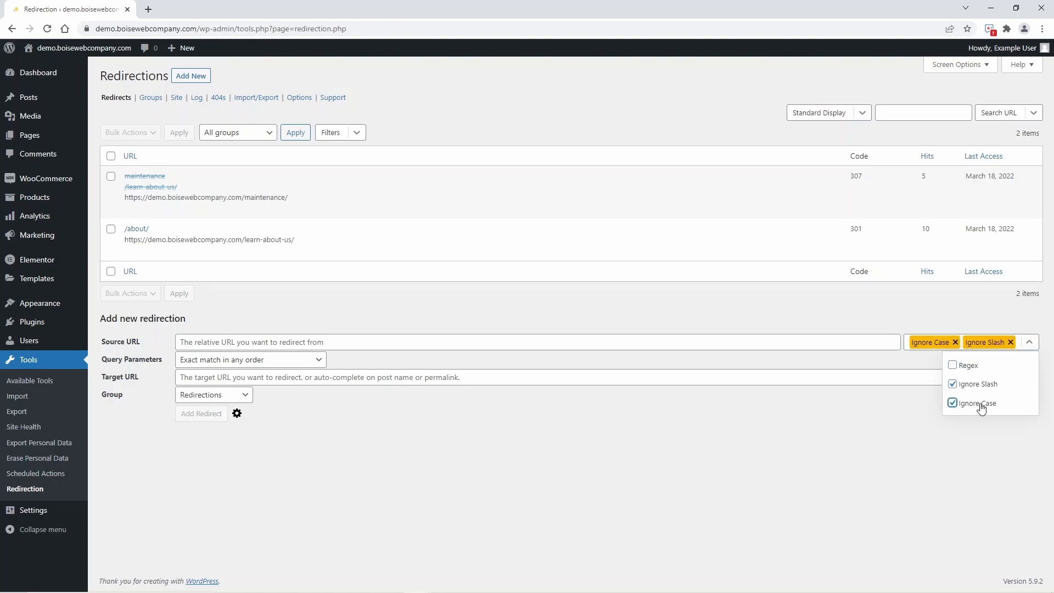
click(745, 311)
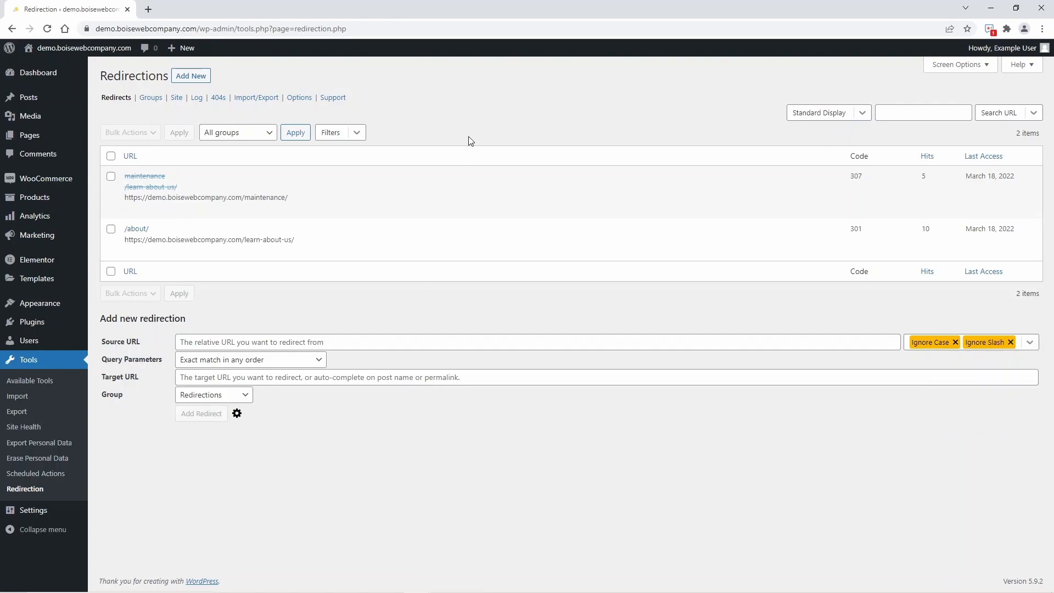
mouse_move(293, 210)
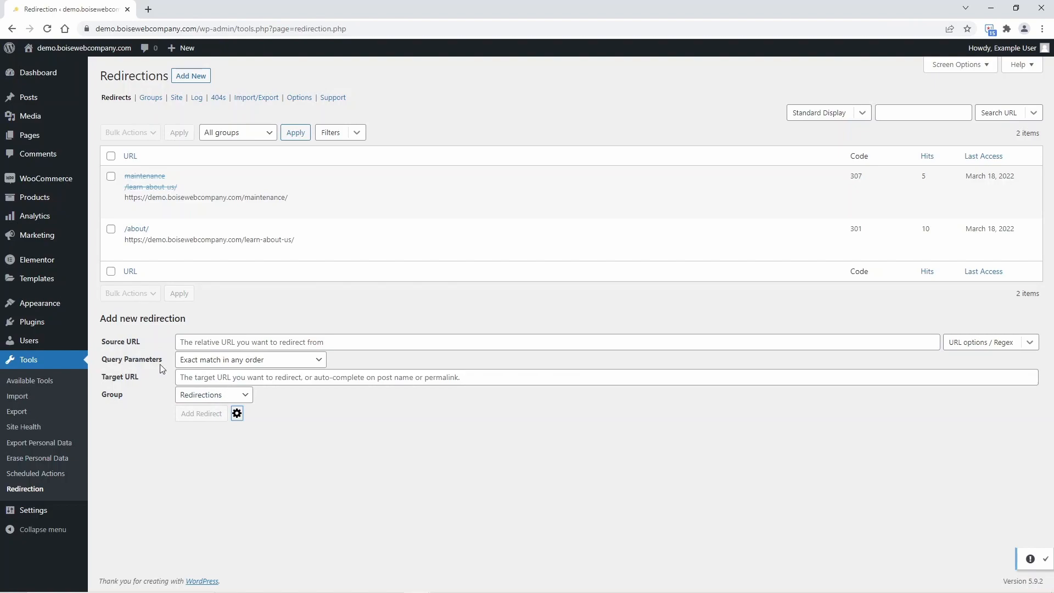
Try the new redirect's query parameter handling with Ignore all parameters, and switch it to Ignore & pass parameters to the target.
click(245, 361)
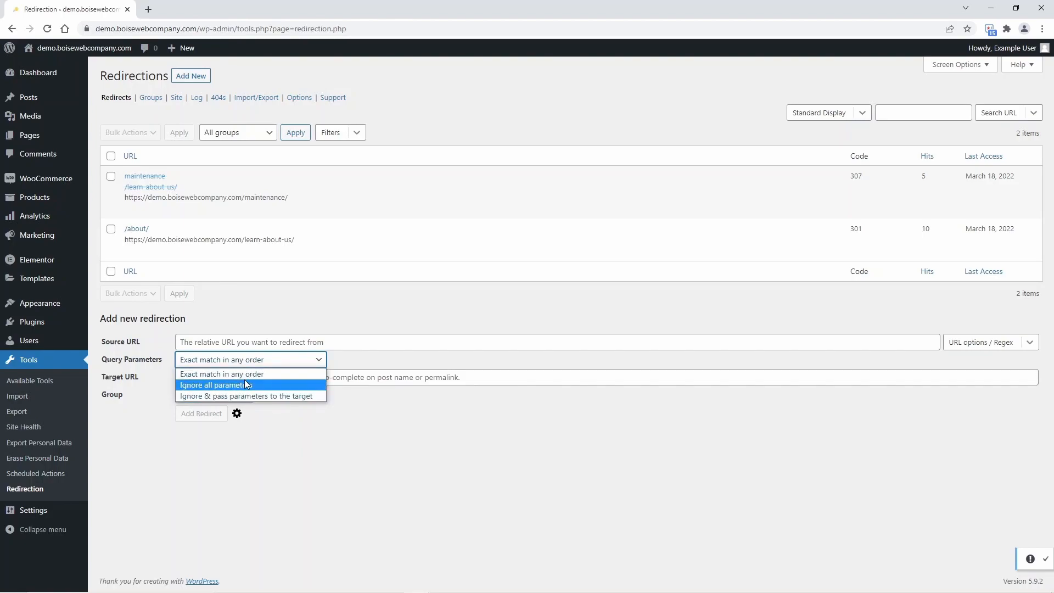
click(360, 316)
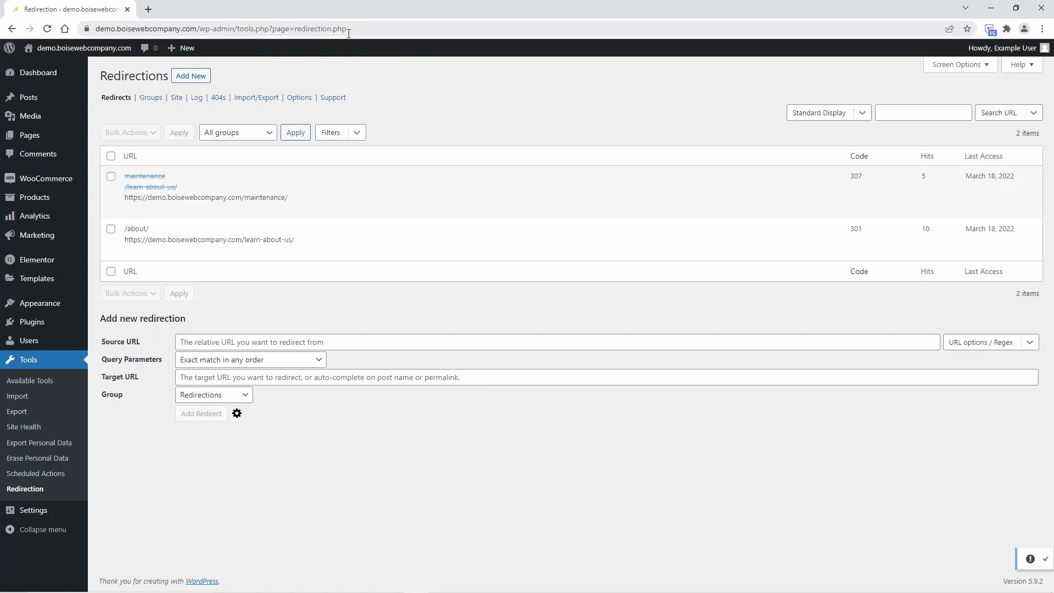
click(260, 360)
click(261, 361)
click(261, 362)
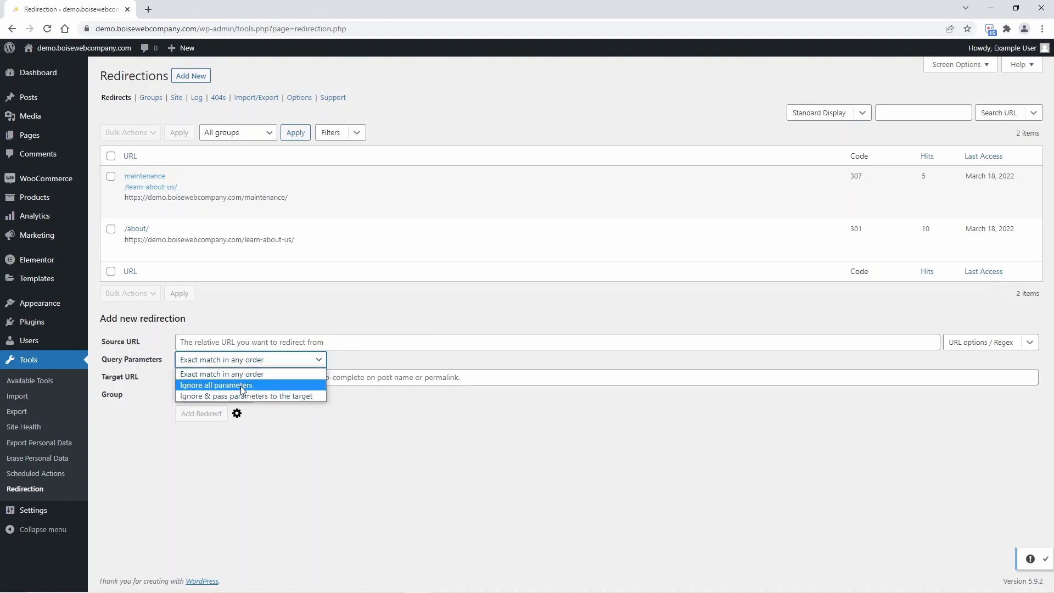
click(285, 385)
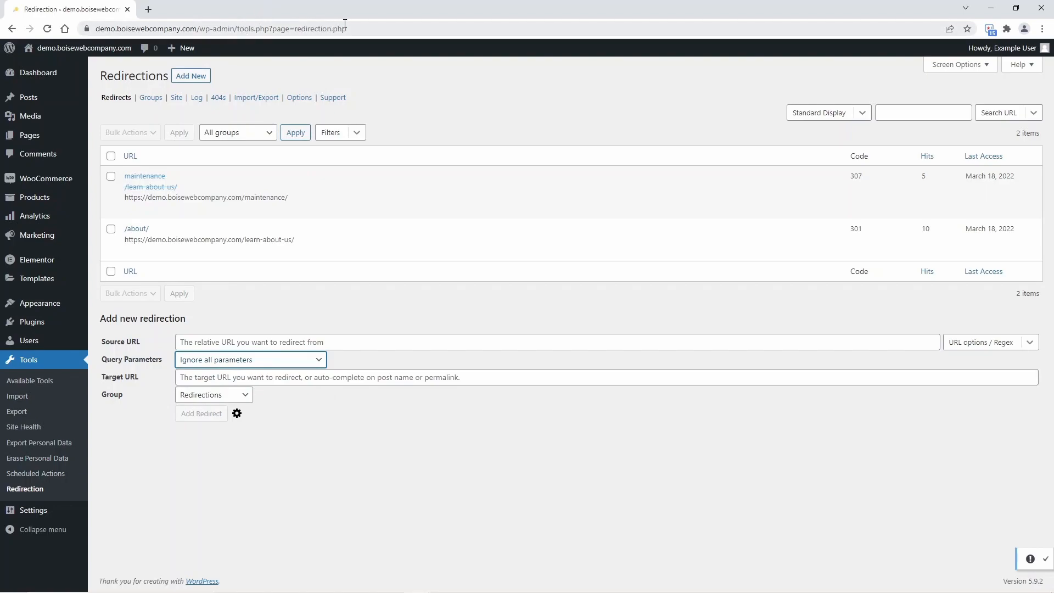
click(292, 364)
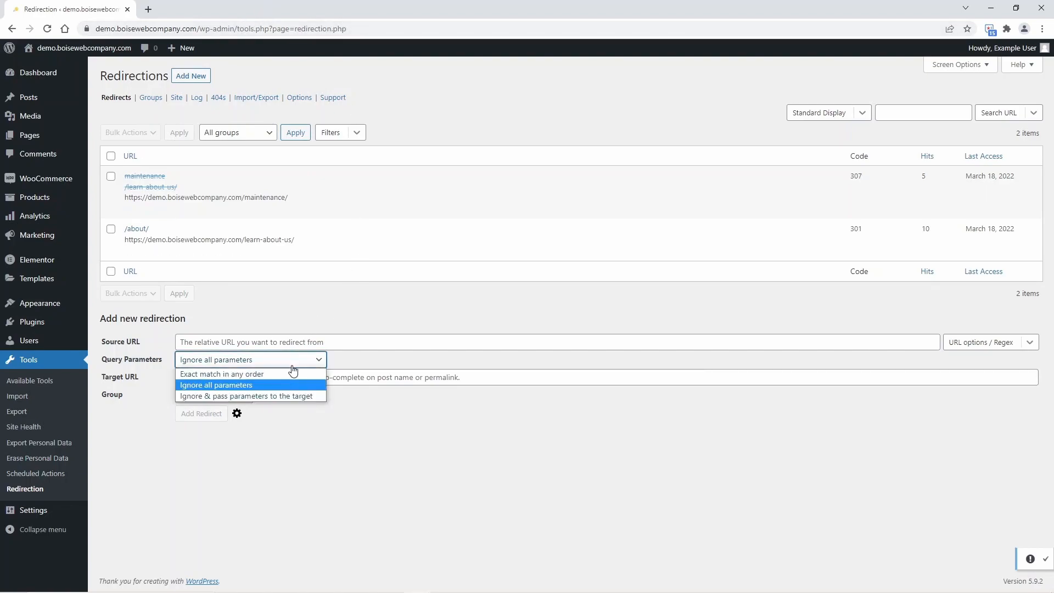
click(275, 396)
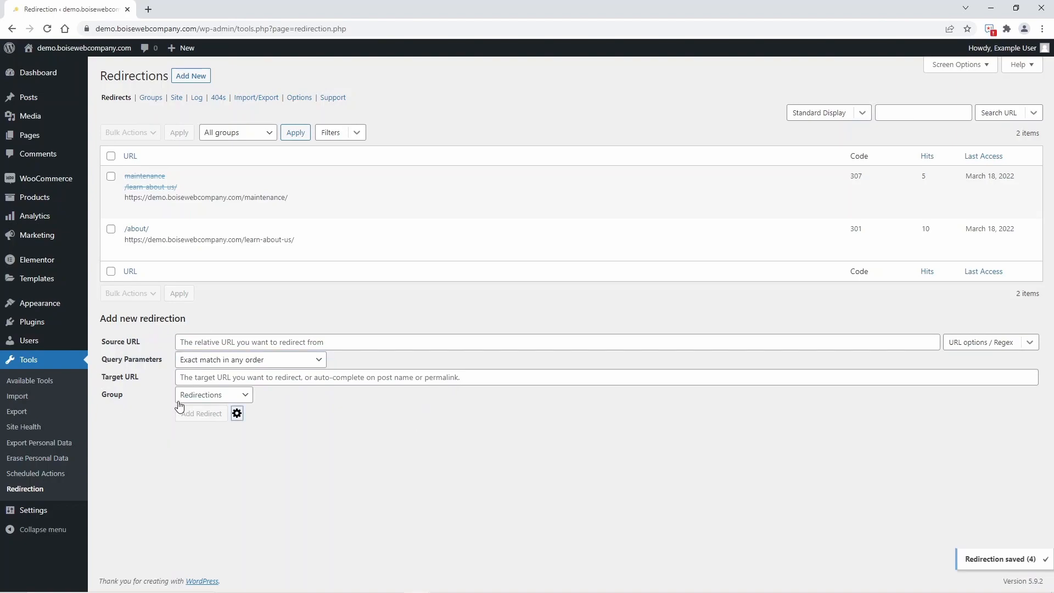
click(239, 414)
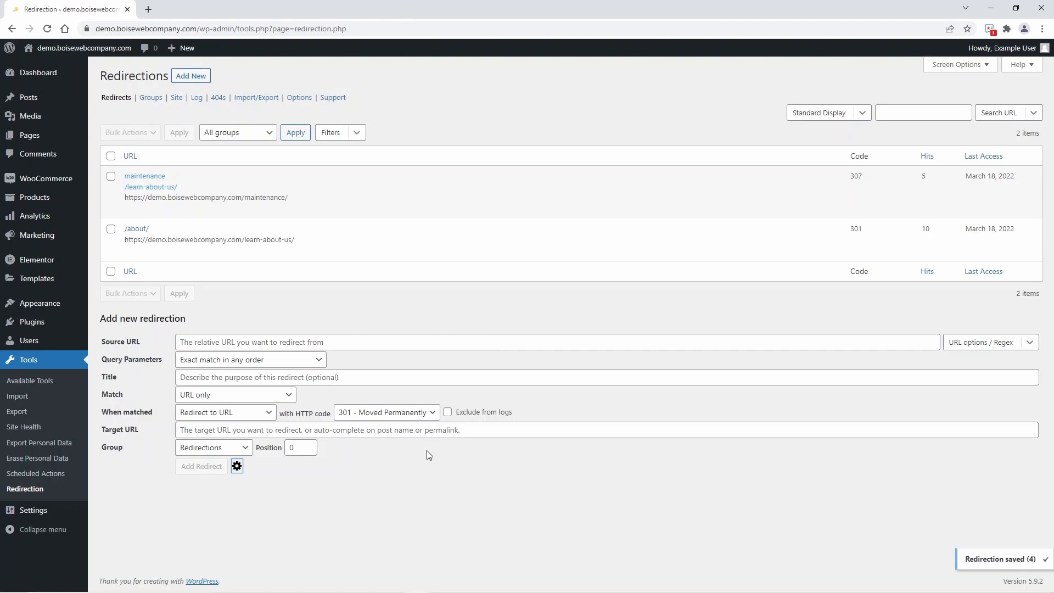
click(290, 399)
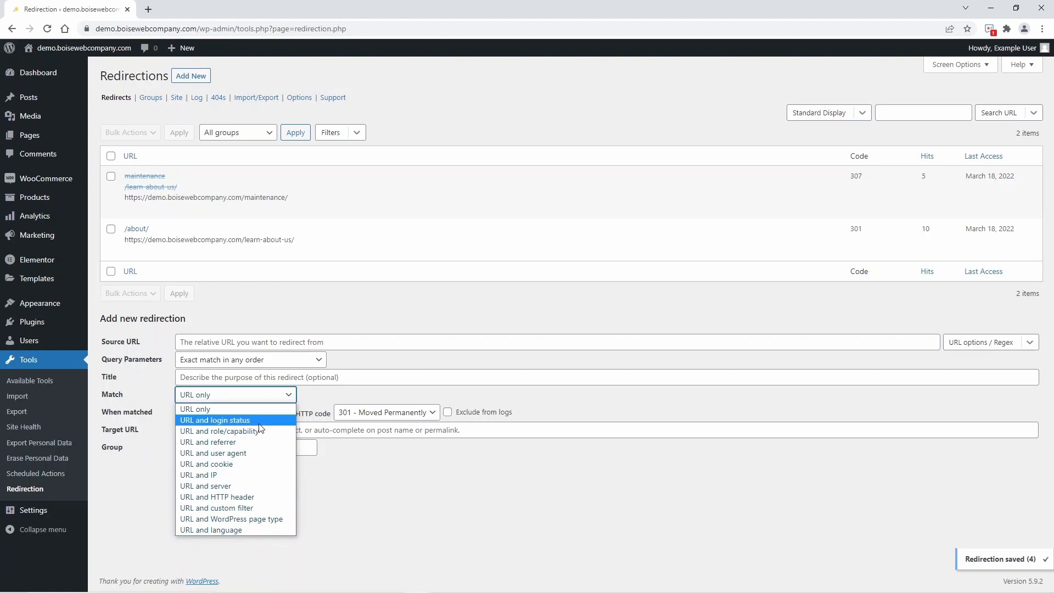
click(228, 421)
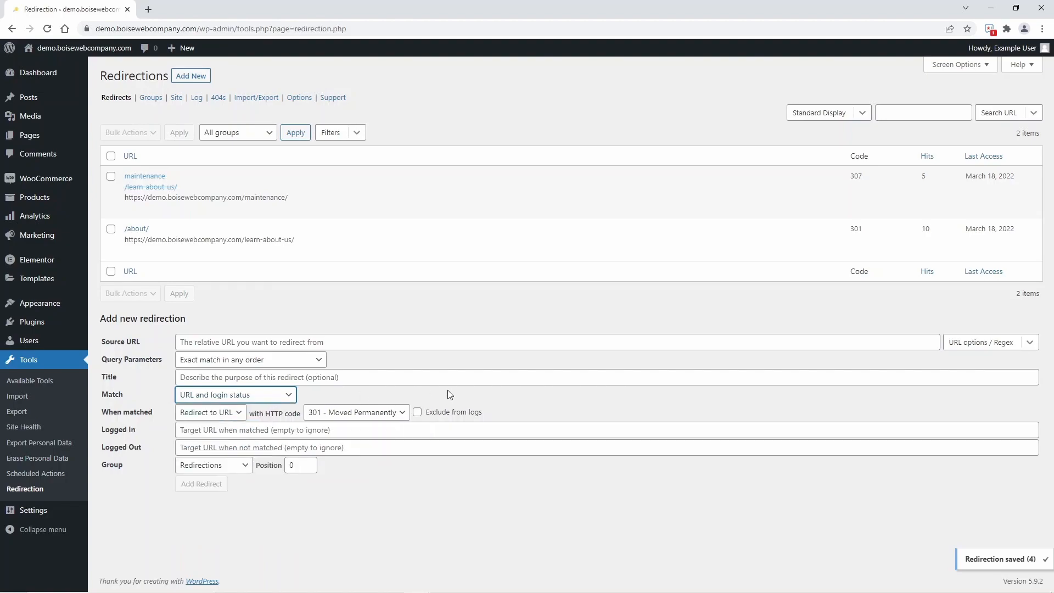
click(282, 339)
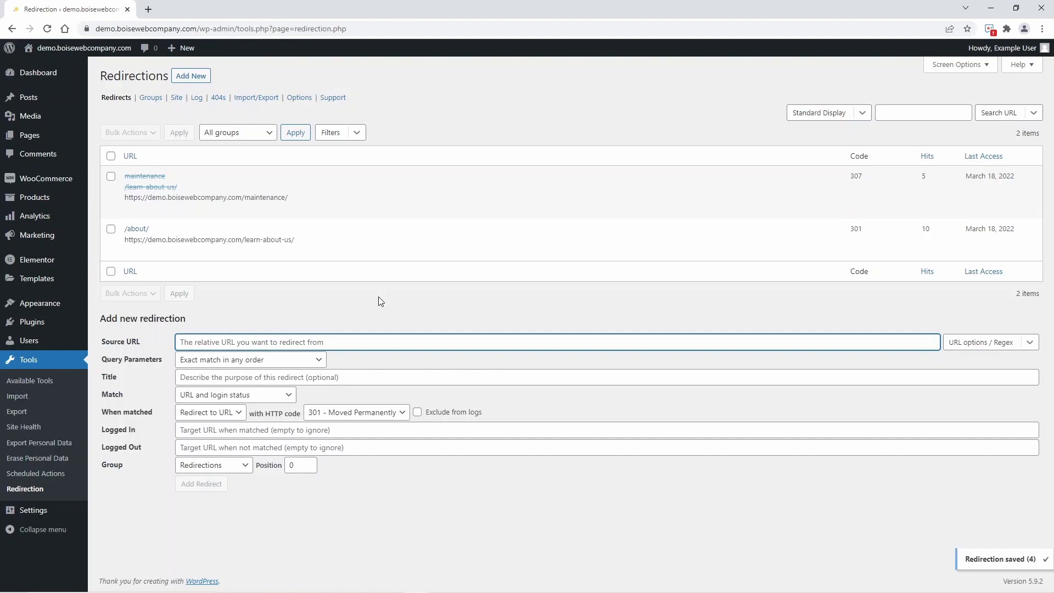
key(ctrl+v)
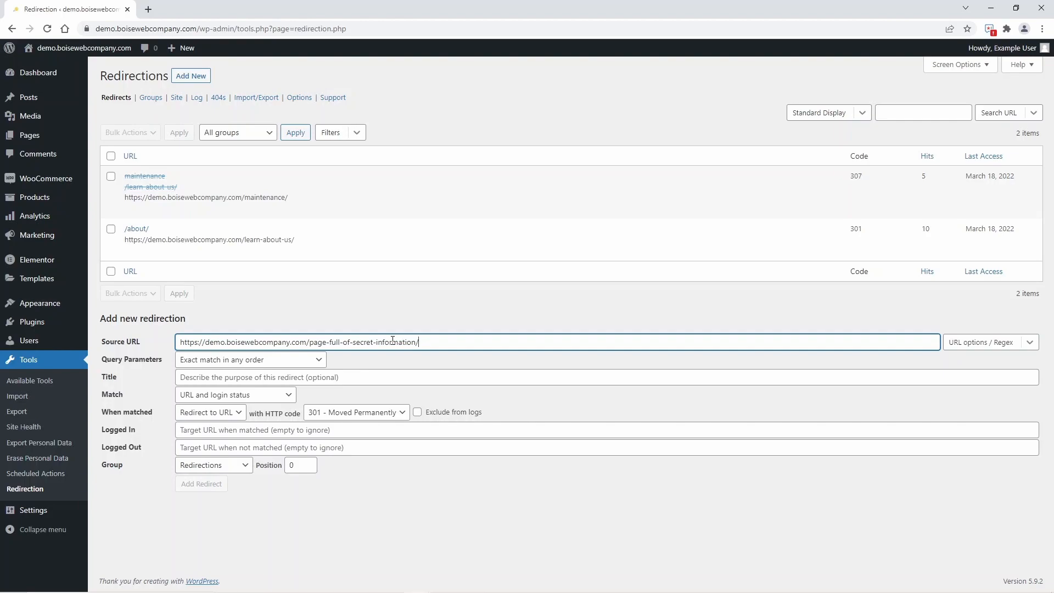
click(292, 511)
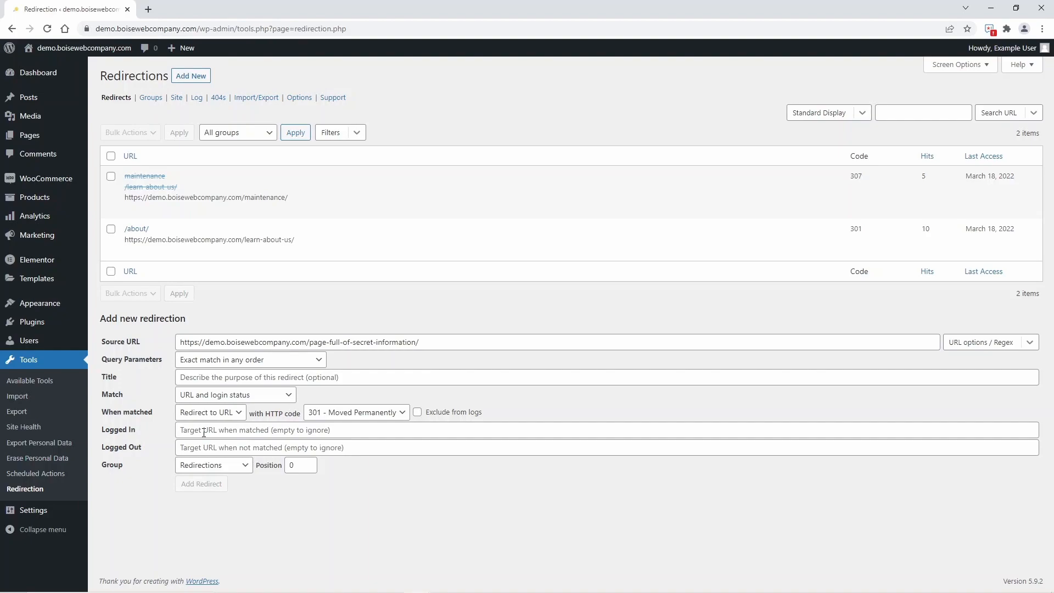
click(204, 447)
drag(180, 342, 310, 340)
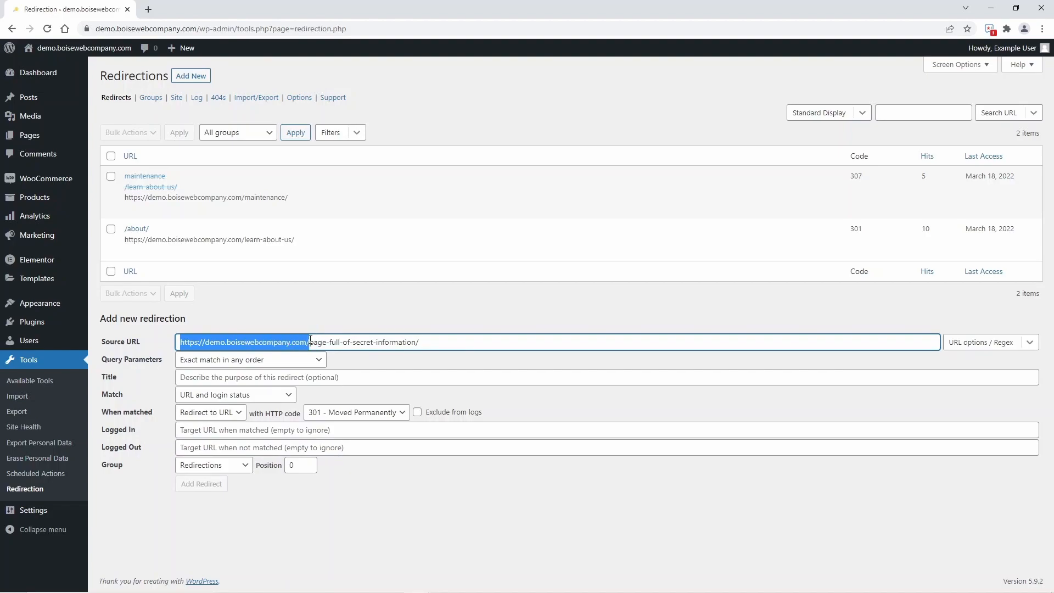
key(ctrl+c)
click(275, 454)
key(ctrl+v)
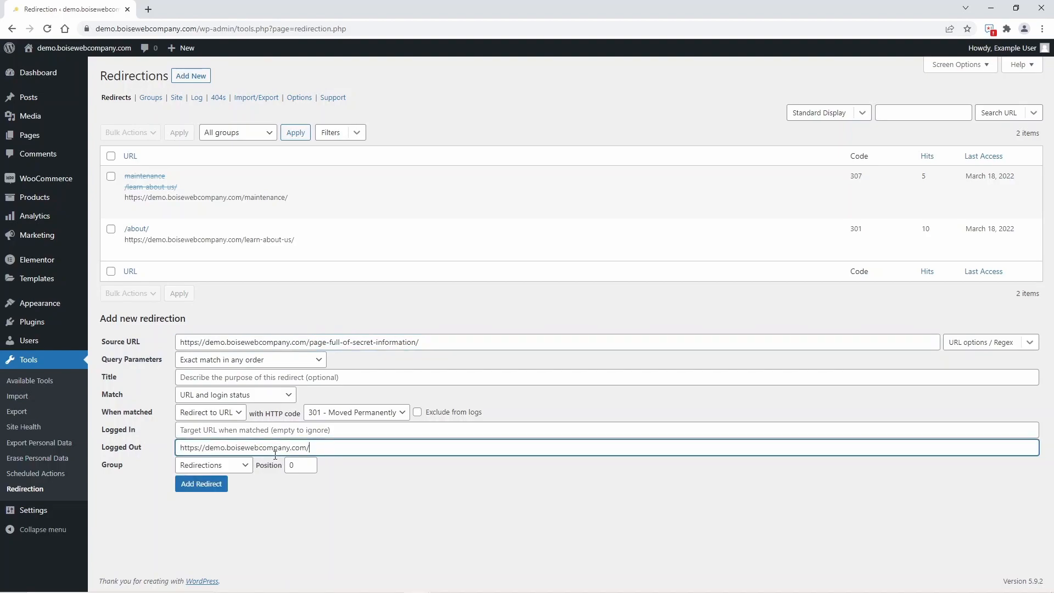
text(login)
click(220, 486)
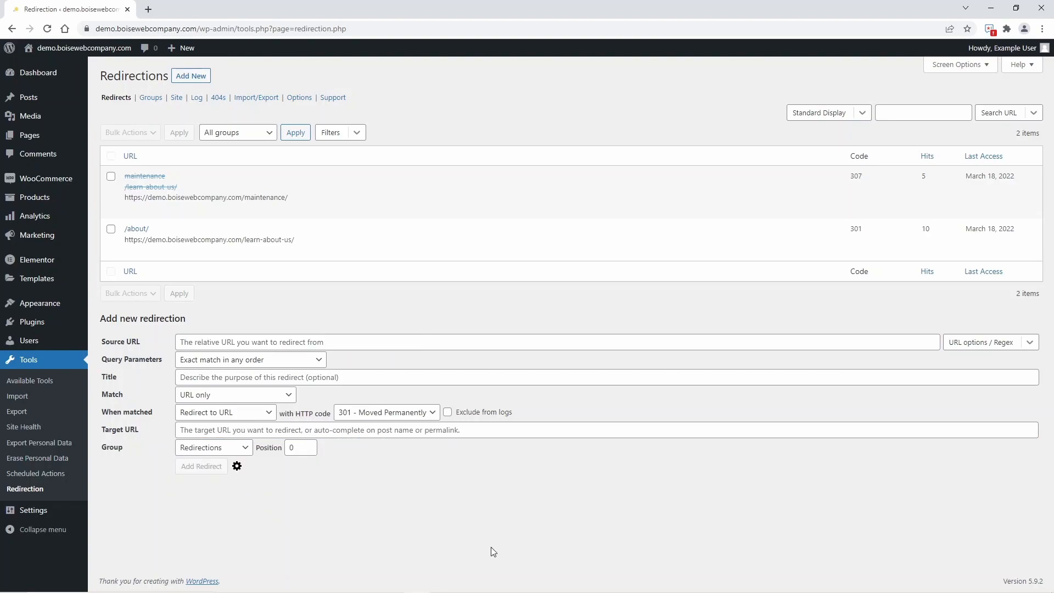
click(368, 29)
click(368, 28)
key(BackSpace)
key(BackSpace)
key(BackSpace)
key(BackSpace)
key(BackSpace)
key(BackSpace)
key(BackSpace)
key(BackSpace)
key(BackSpace)
key(BackSpace)
key(BackSpace)
key(BackSpace)
key(BackSpace)
key(BackSpace)
key(BackSpace)
key(BackSpace)
key(BackSpace)
key(BackSpace)
key(BackSpace)
key(BackSpace)
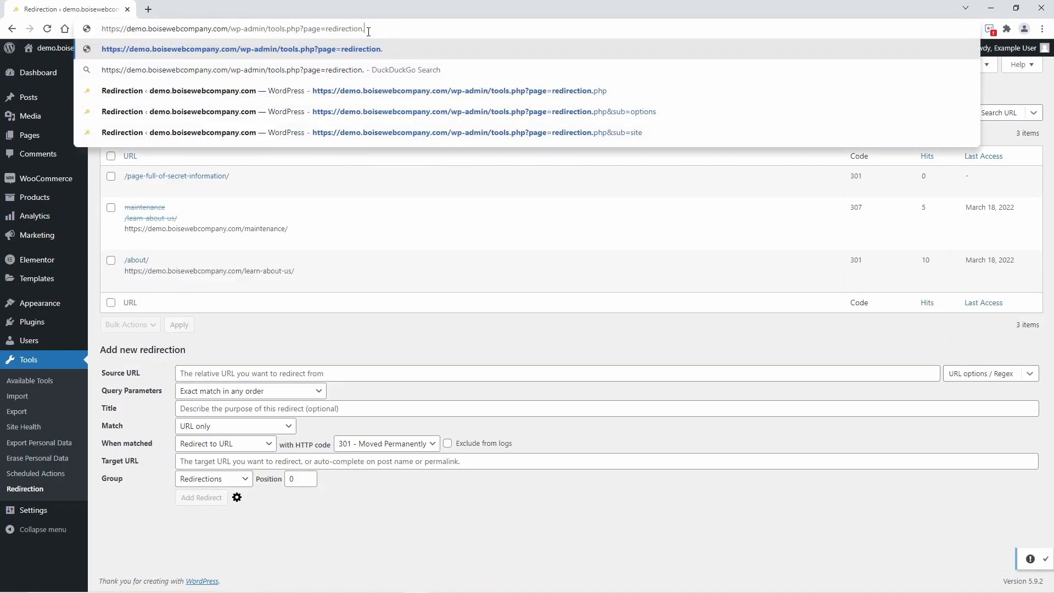
key(BackSpace)
key(BackSpace)
key(BackSpace)
key(BackSpace)
key(BackSpace)
key(BackSpace)
key(BackSpace)
key(BackSpace)
key(BackSpace)
key(BackSpace)
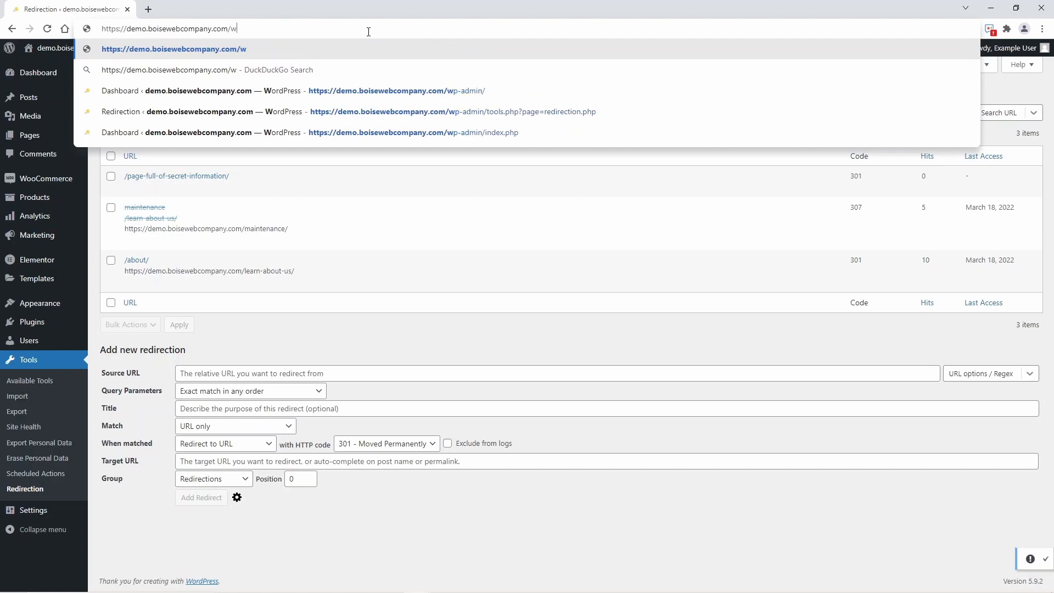
text(page)
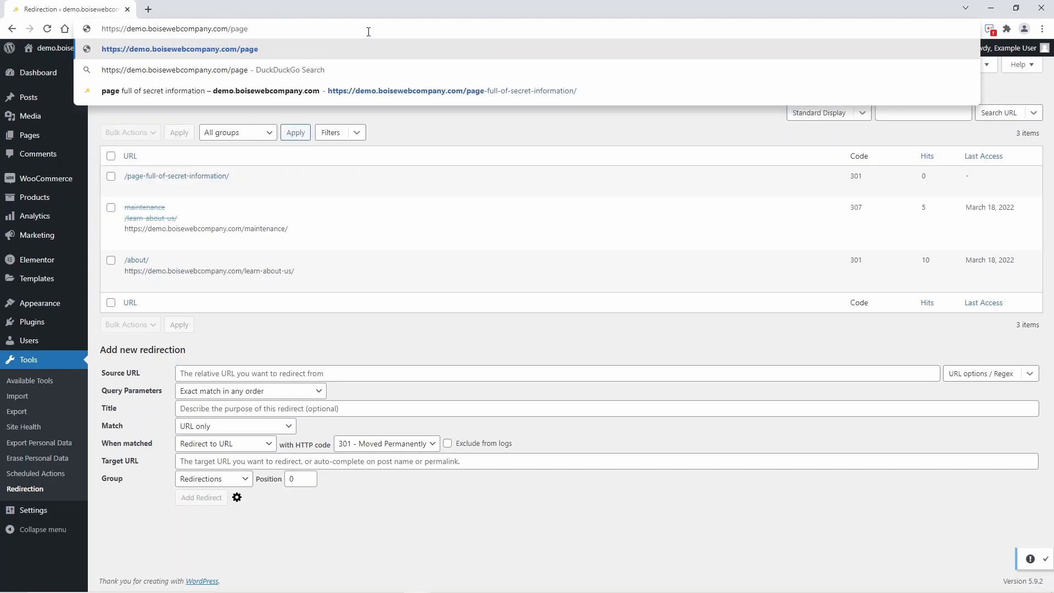
click(402, 90)
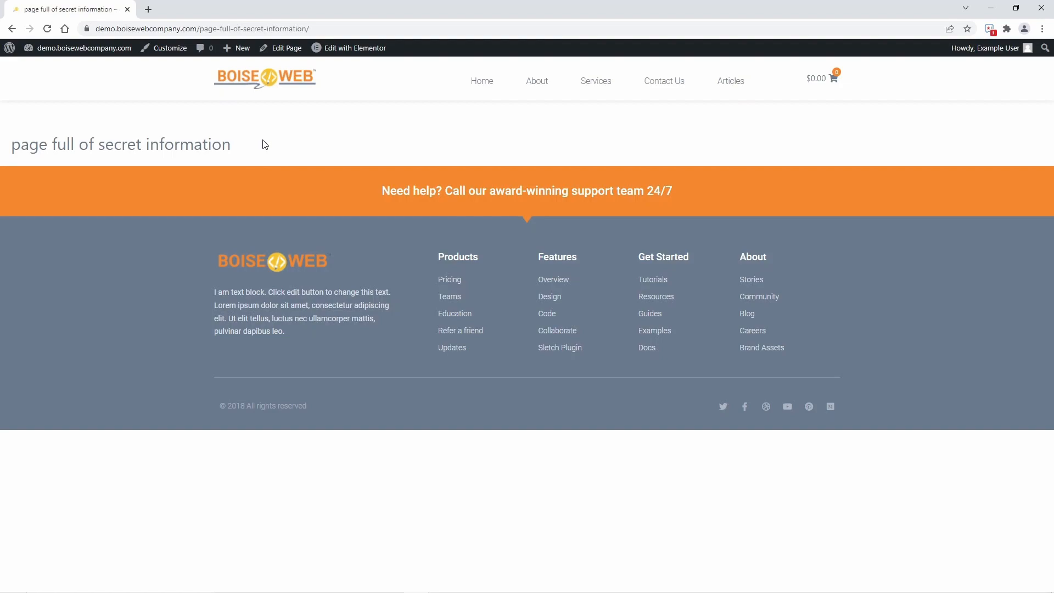
Log out of WordPress and reopen the /page-full-of-secret-information/ address to test the redirect as a logged-out visitor.
mouse_move(988, 60)
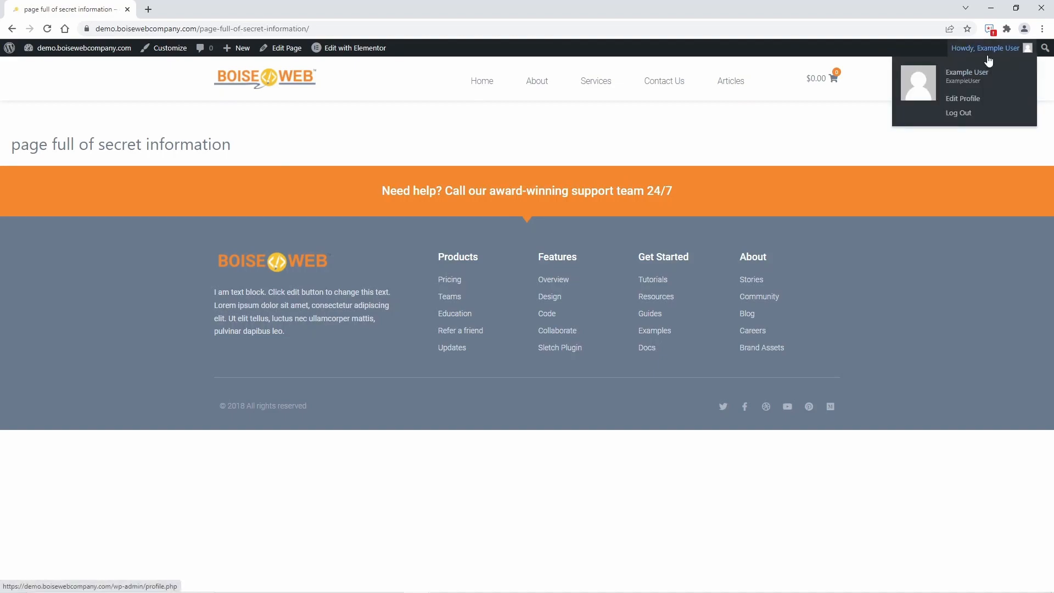
click(965, 113)
click(342, 33)
click(344, 33)
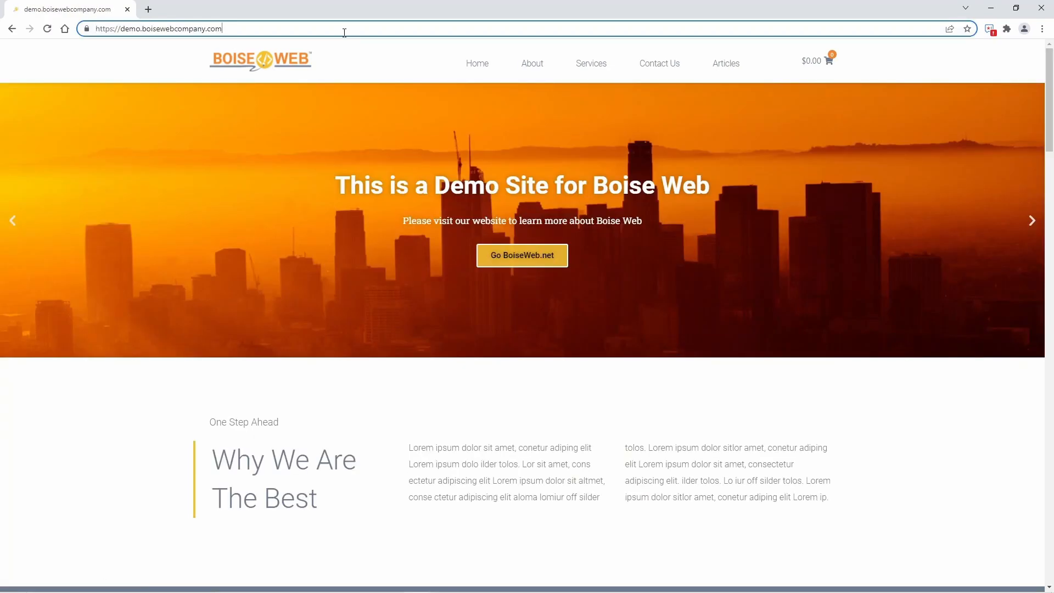
text(/page)
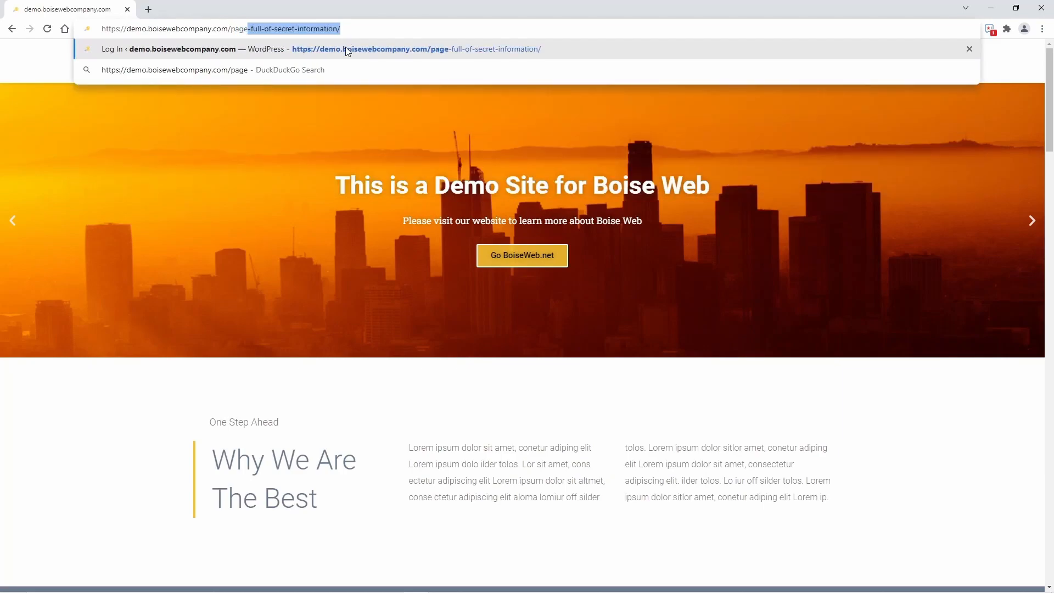
key(Return)
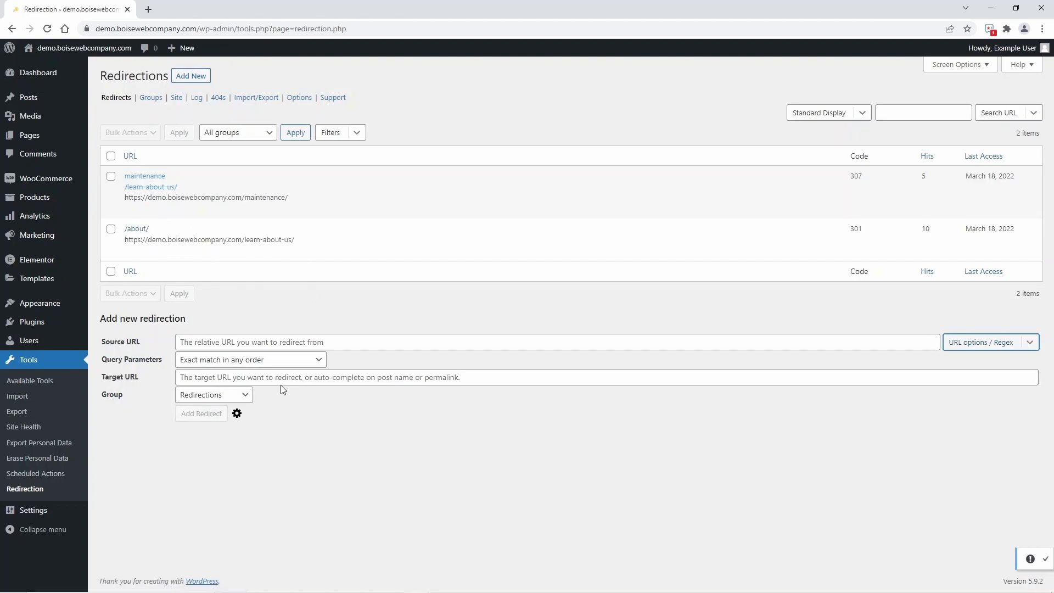
Examine the Regex choice in the source URL options of the new redirection form.
mouse_move(239, 236)
click(1015, 344)
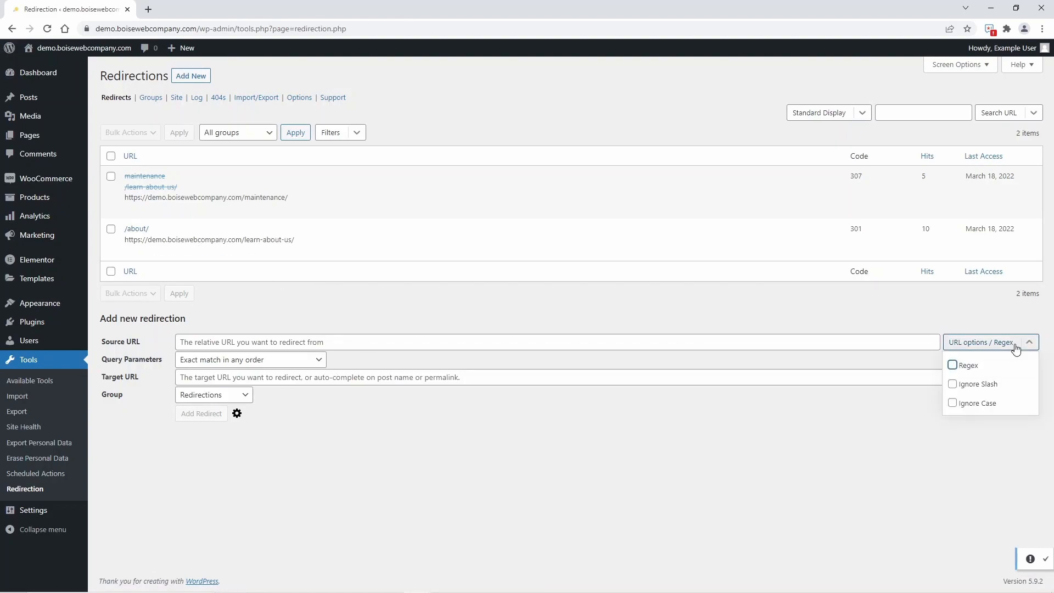
click(492, 411)
mouse_move(195, 259)
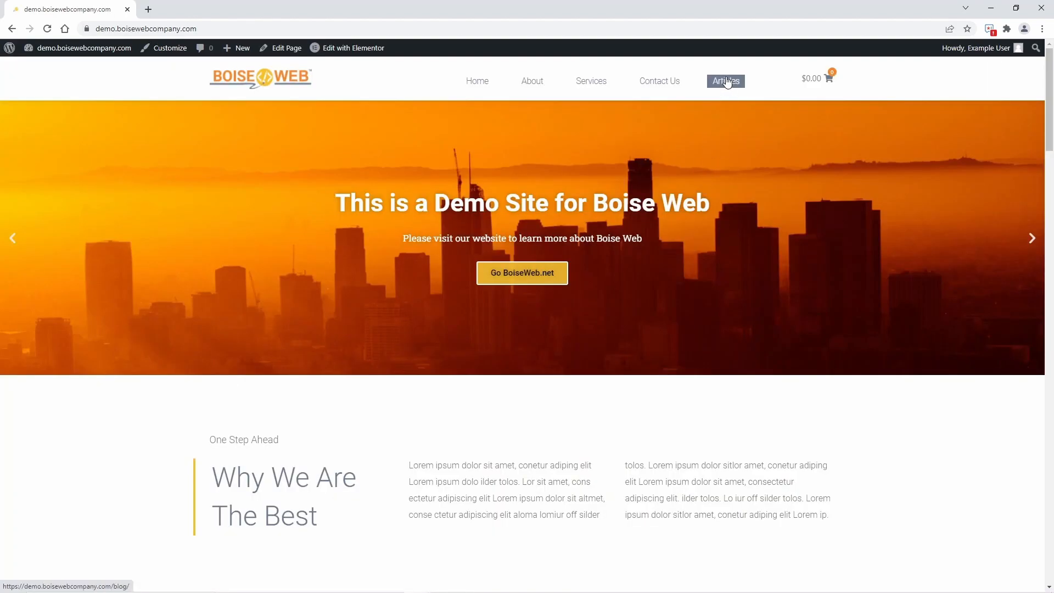
Open the site's Articles page and compare the URLs of the "How To Import Products From Spreadsheet" and "How To Mercilessly RickRoll Someone" posts.
click(726, 81)
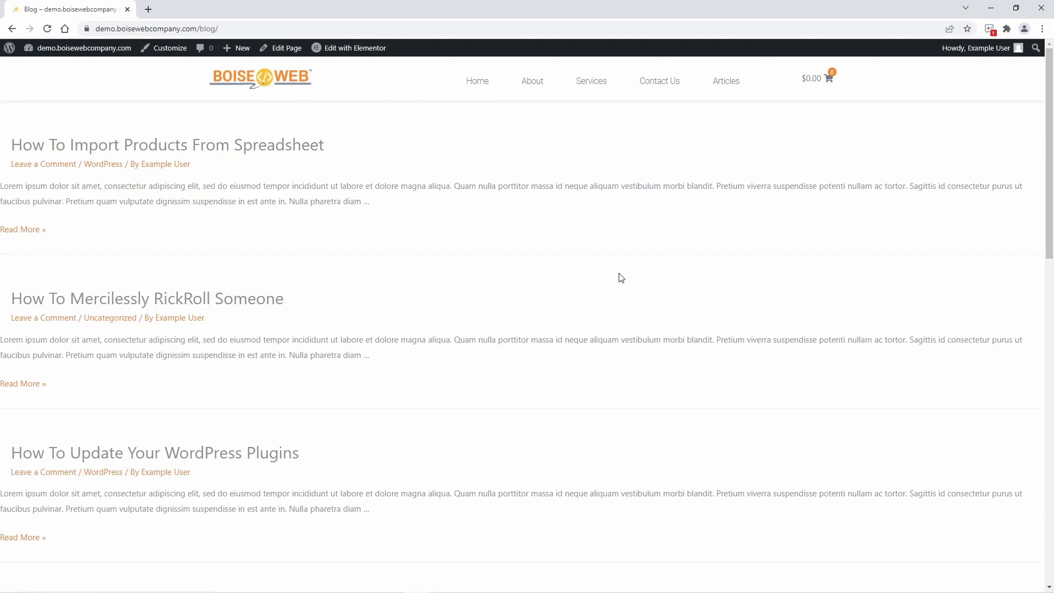
click(273, 155)
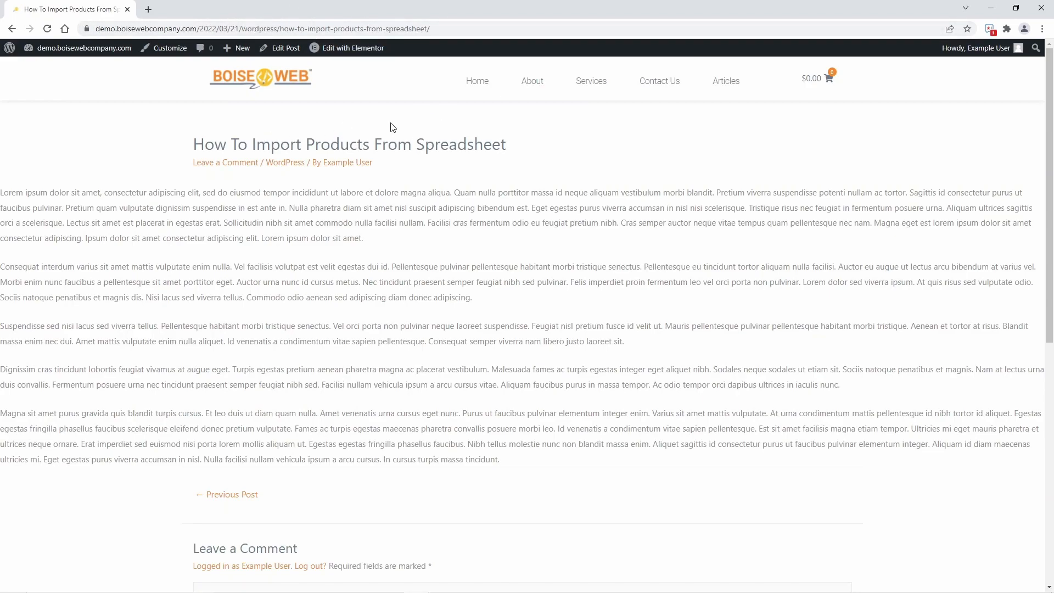
click(15, 32)
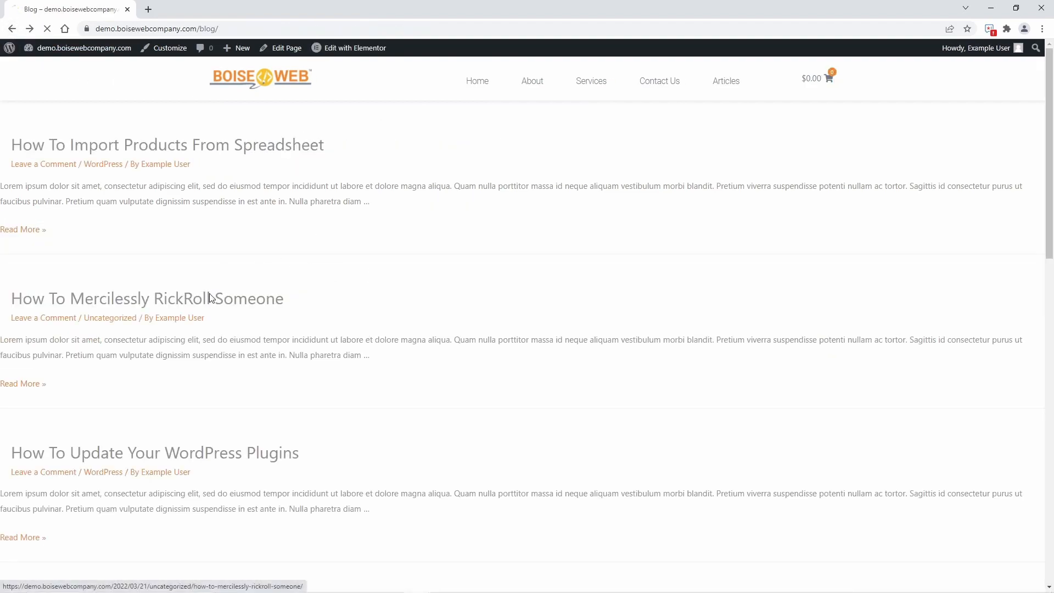
click(209, 295)
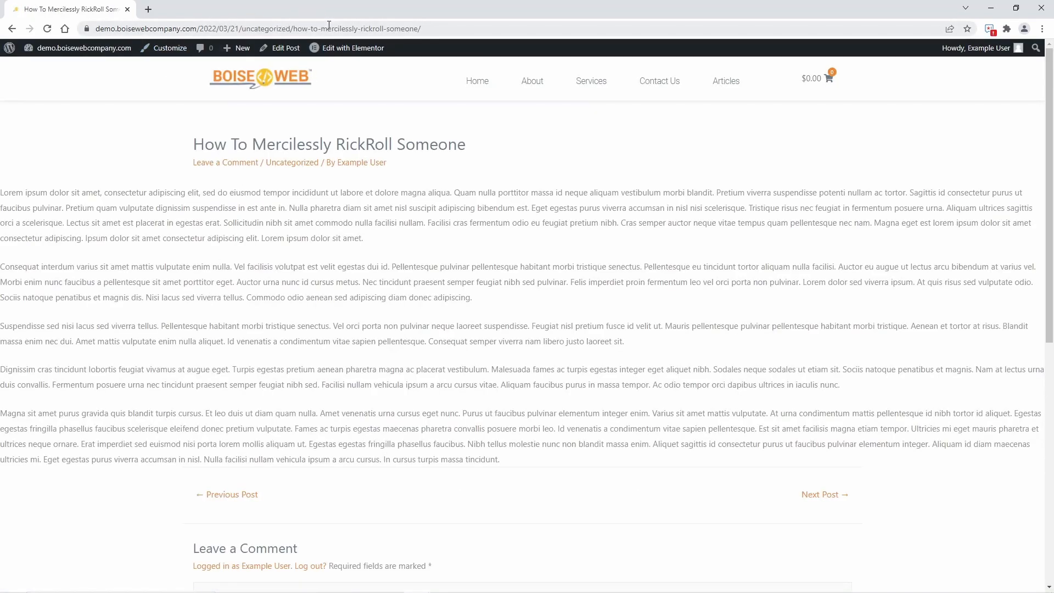
click(12, 28)
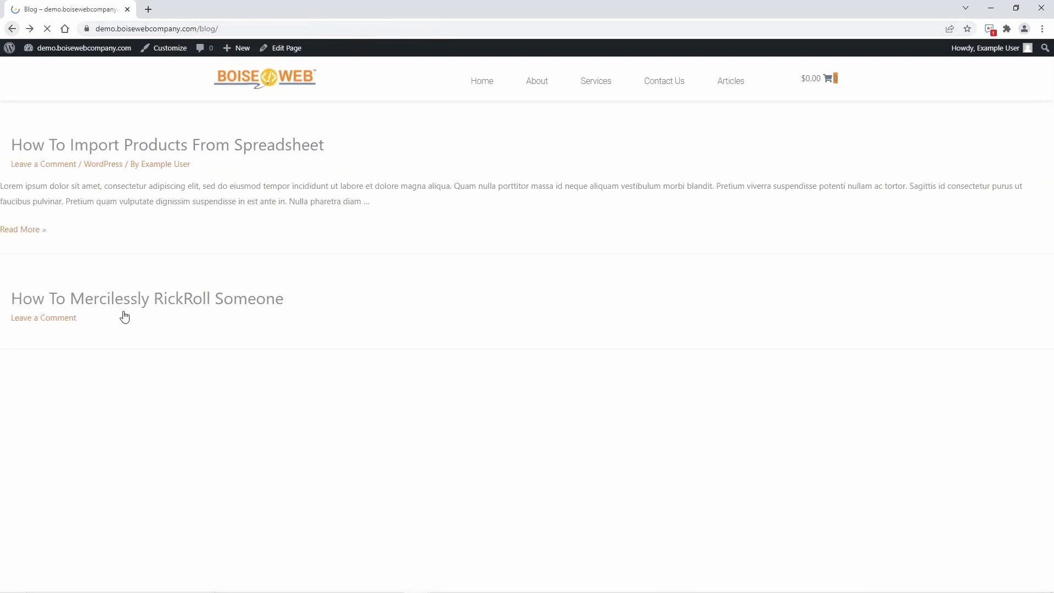
click(121, 140)
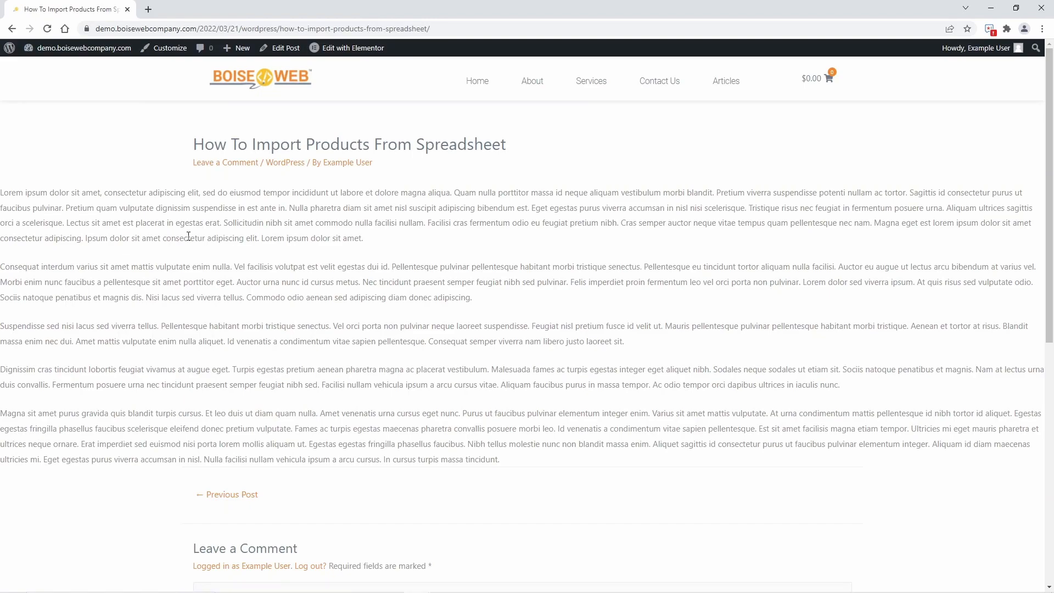
Set the site's permalink structure to Post name in the WordPress permalink settings and save the changes.
click(106, 62)
mouse_move(120, 501)
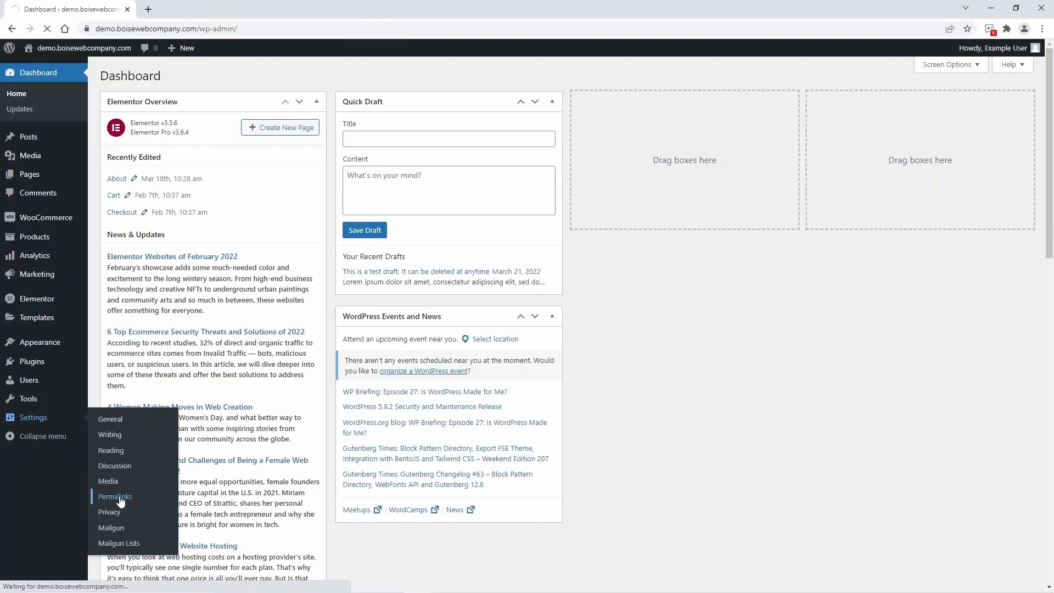
click(116, 497)
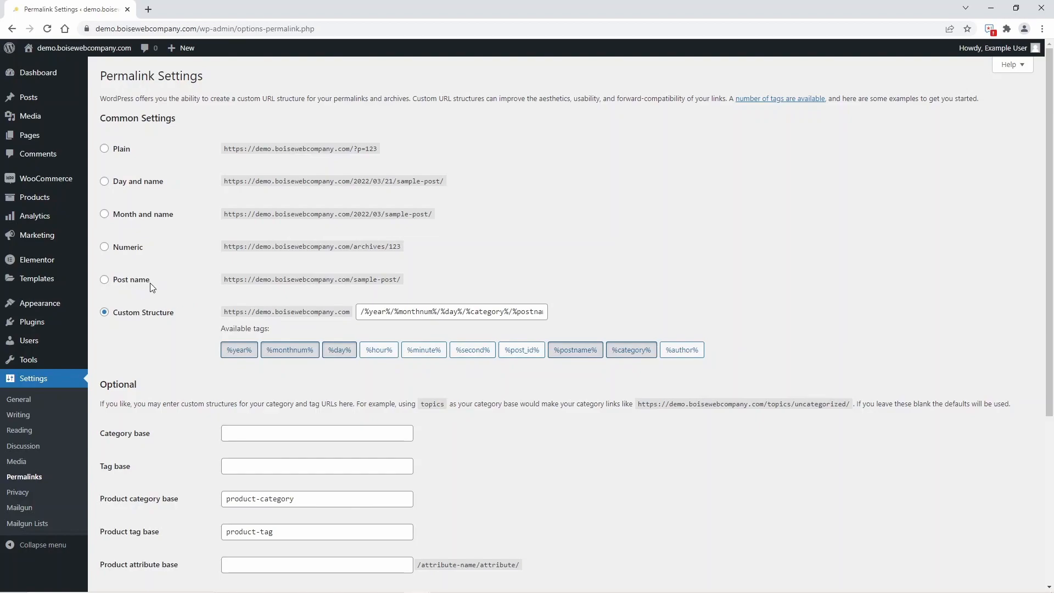
click(132, 283)
scroll(167, 383, down, 5)
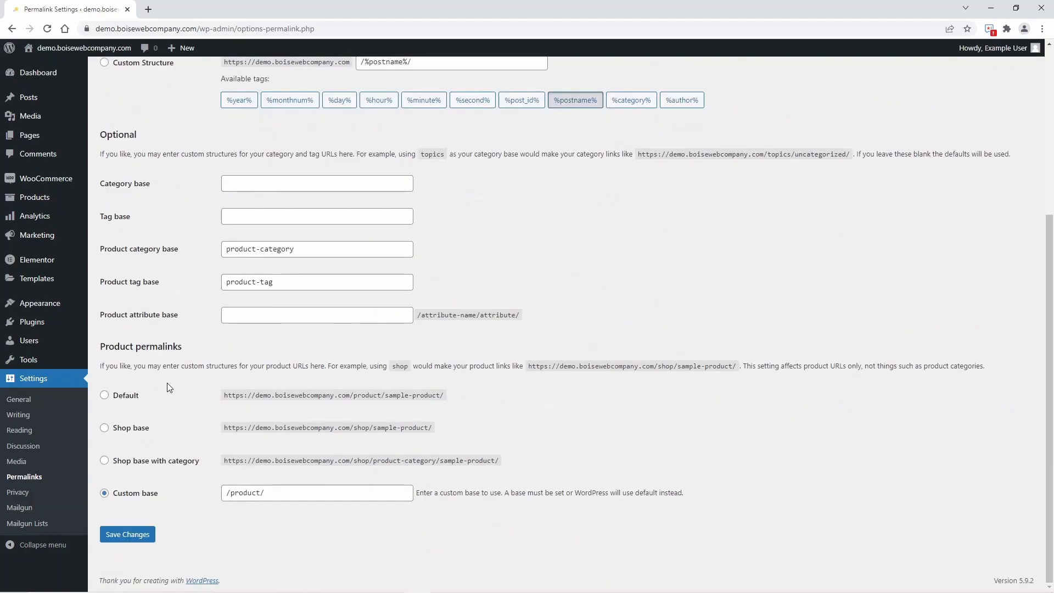
click(138, 538)
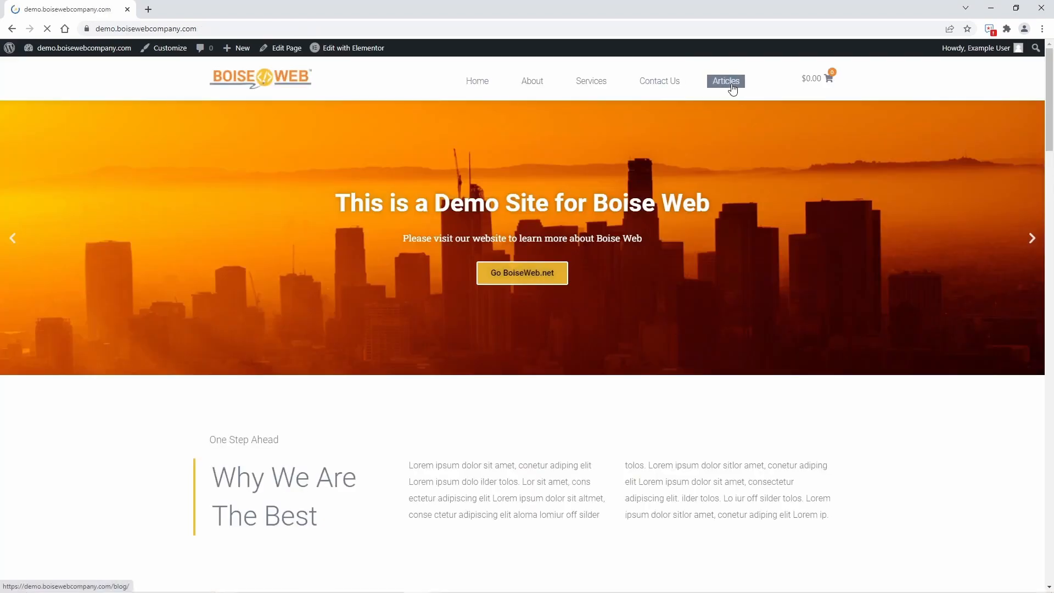
Open the "How To Import Products From Spreadsheet" article and compare its URL with the old article URLs in Notepad.
click(733, 89)
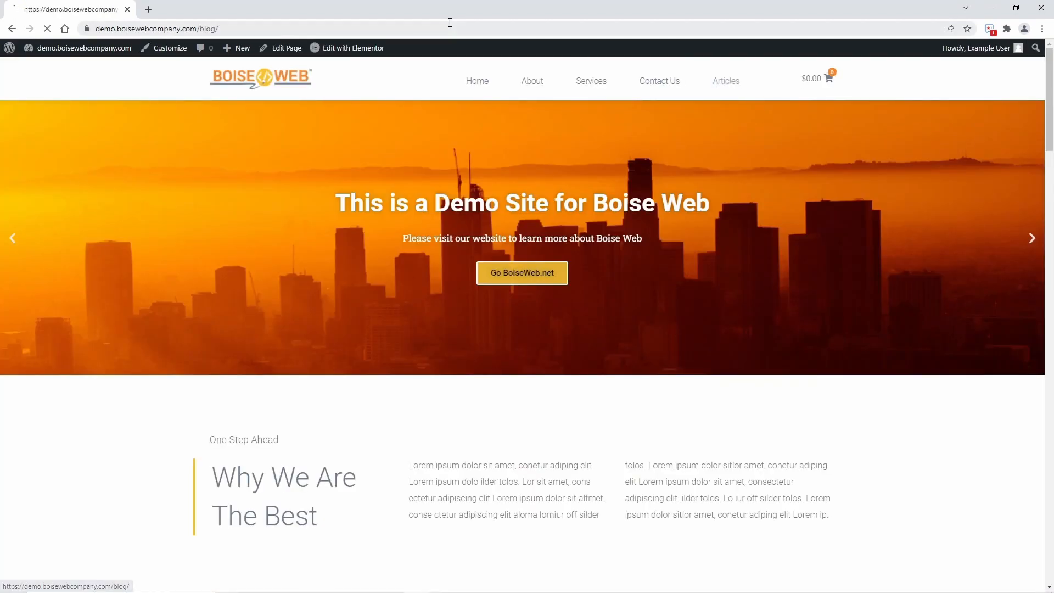
click(213, 147)
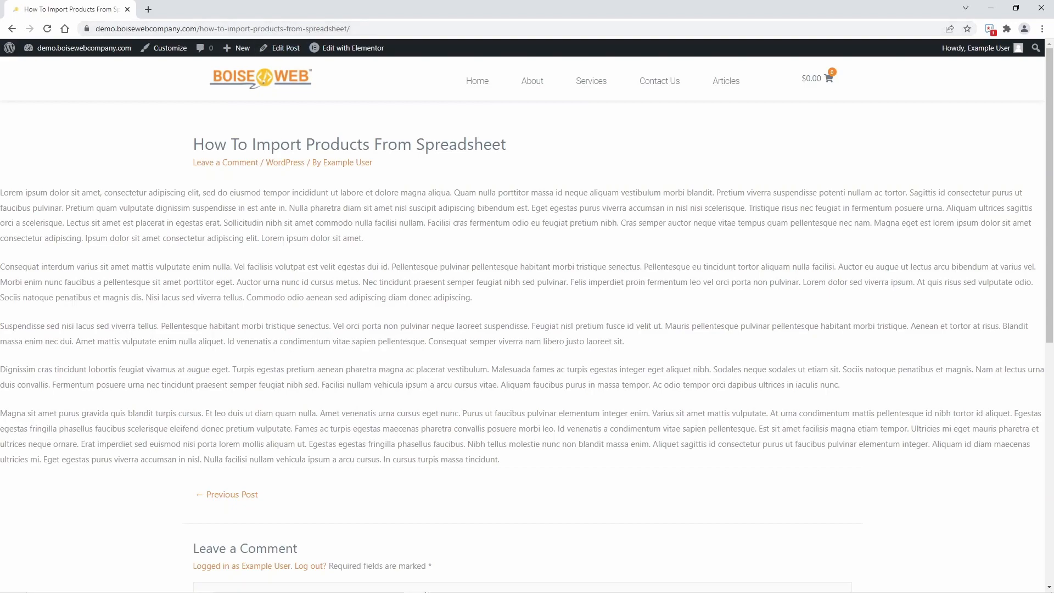
mouse_move(417, 590)
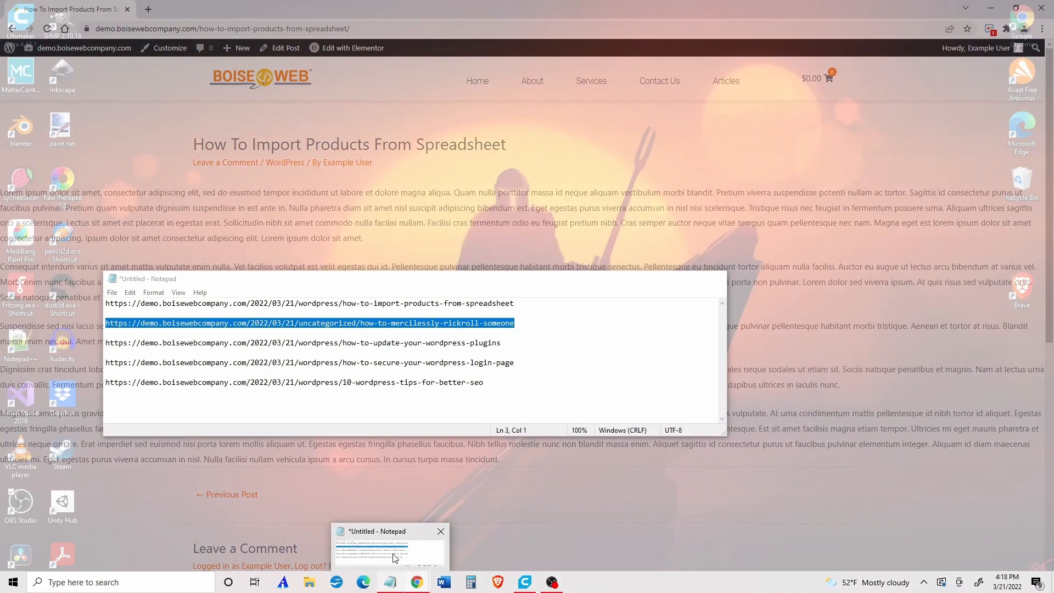
click(393, 555)
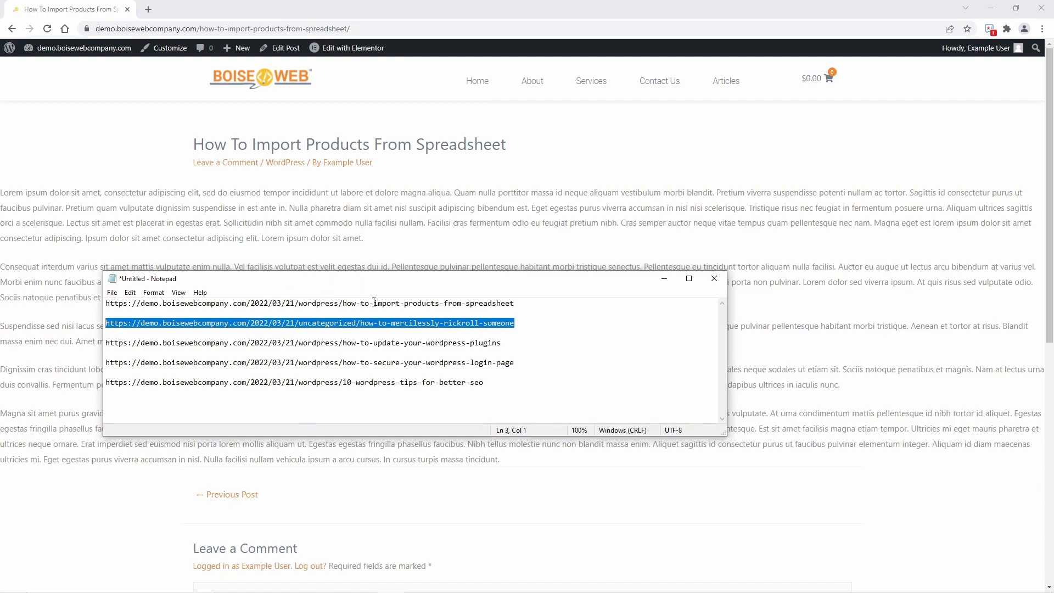
key(alt+Tab)
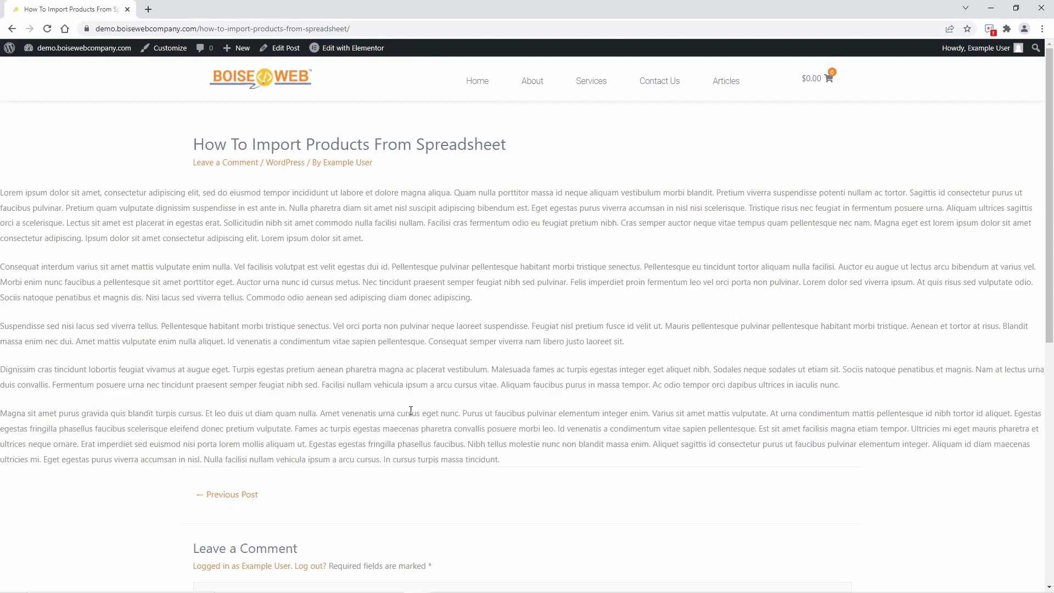
Copy the old /2022/03/21/wordpress/10-wordpress-tips-for-better-seo URL from Notepad, test it in a separate browser tab and close that tab.
mouse_move(421, 584)
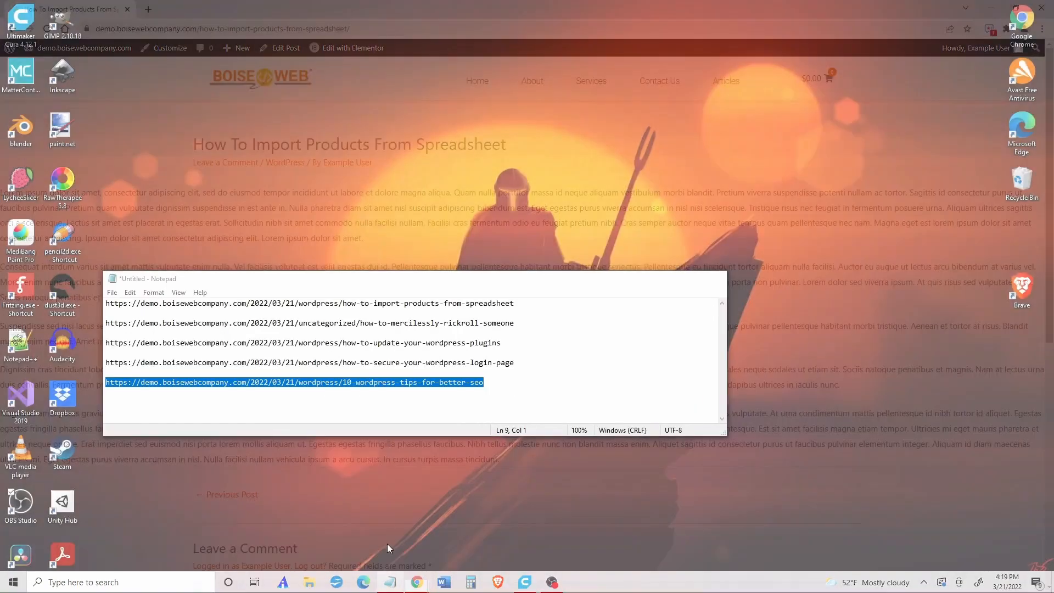
click(387, 544)
drag(569, 383, 105, 382)
key(ctrl+c)
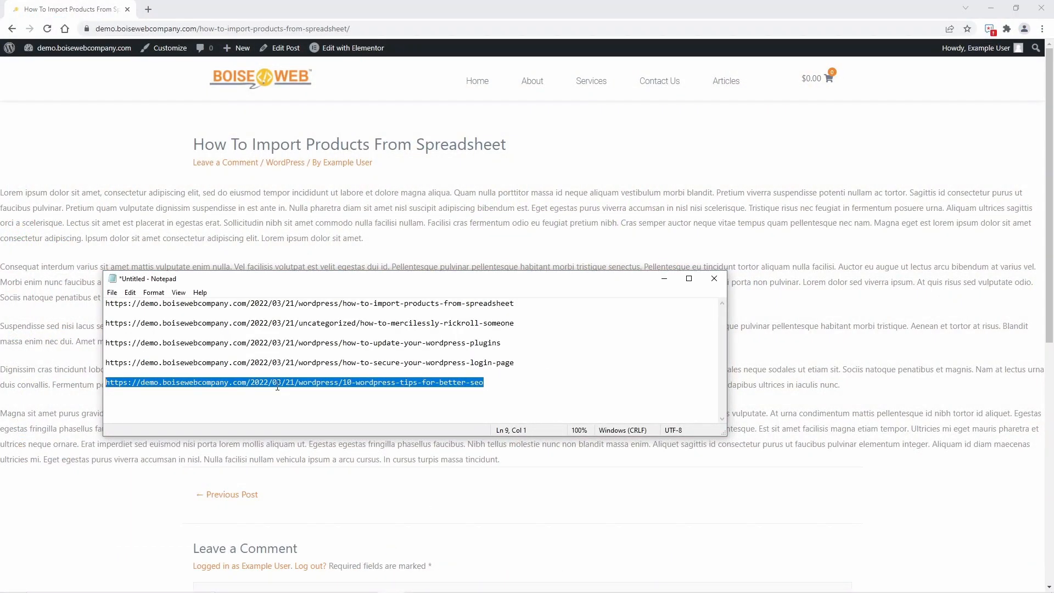
click(149, 10)
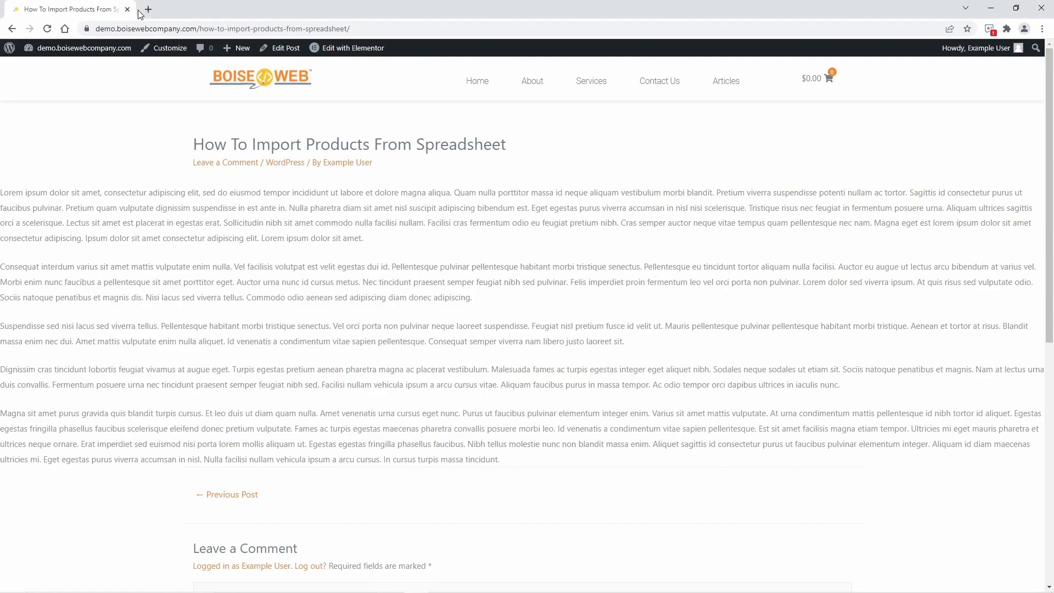
key(ctrl+v)
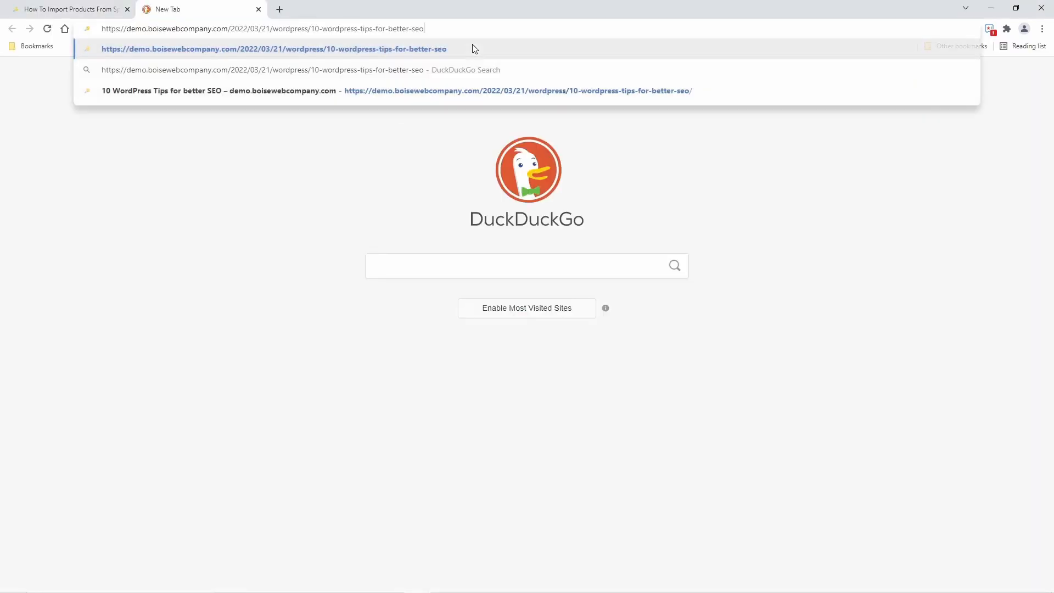
key(Return)
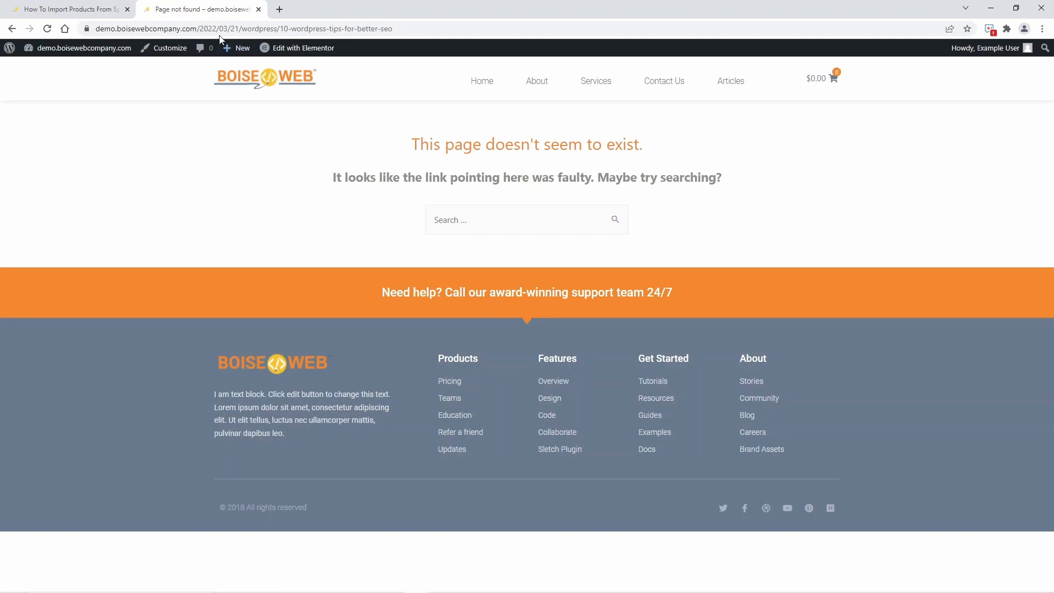
click(258, 10)
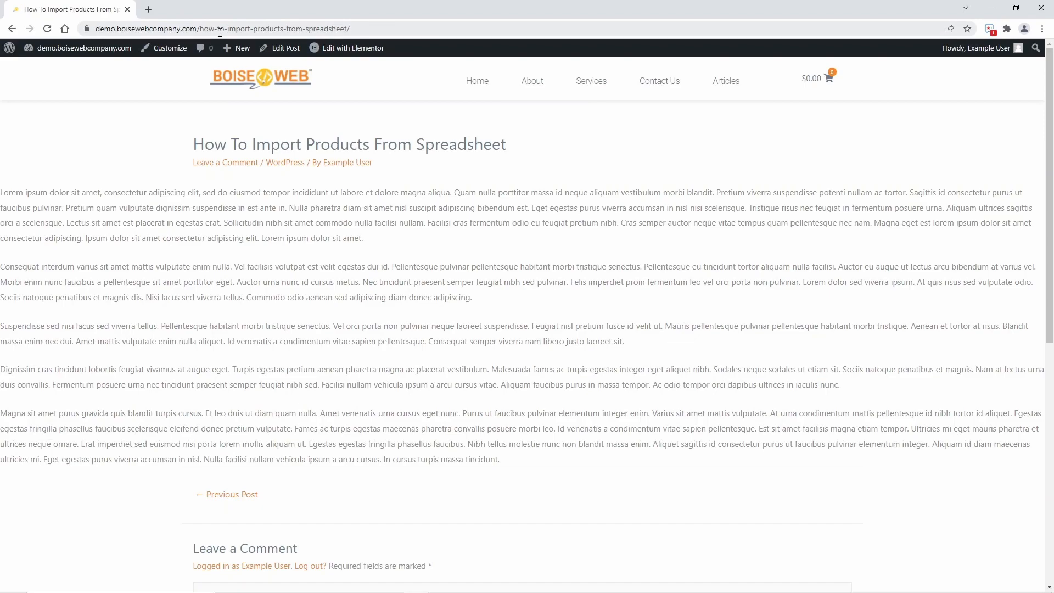
Return to the Articles page and look through the full list of posts affected by the permalink structure.
click(12, 29)
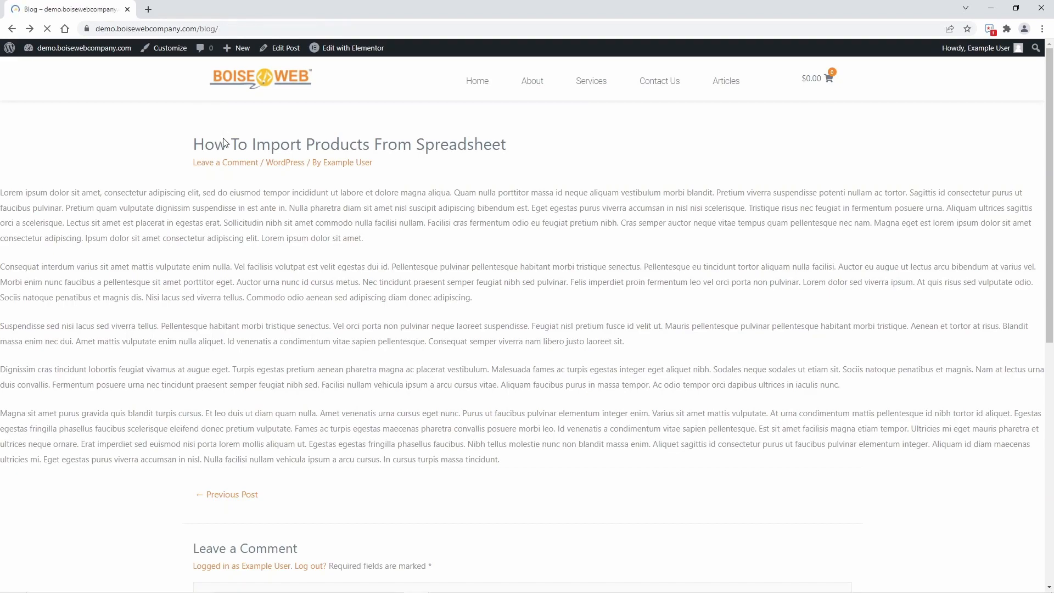
scroll(313, 162, down, 5)
scroll(312, 163, down, 3)
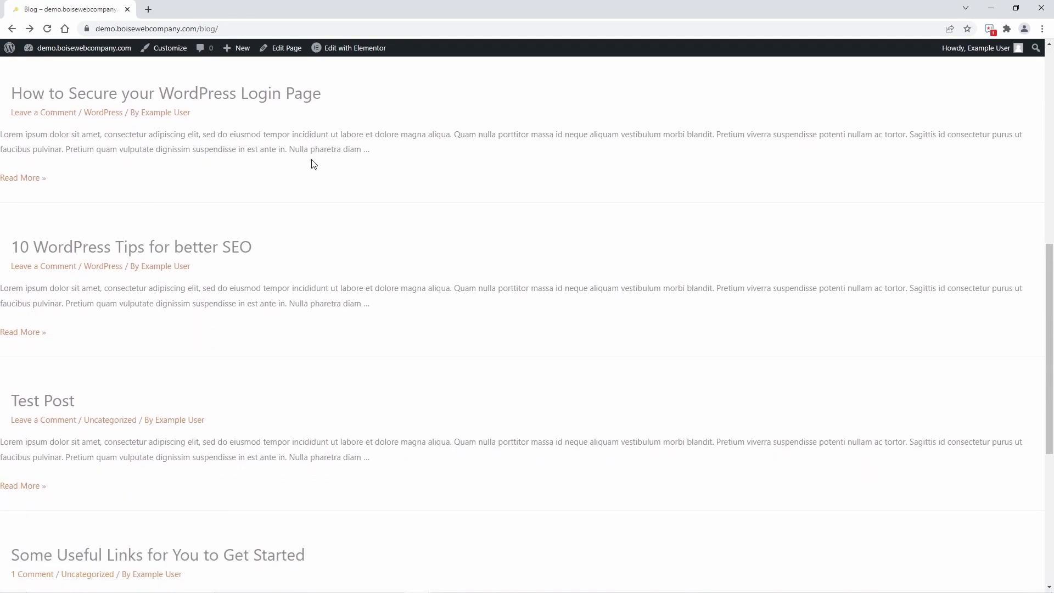
scroll(313, 163, up, 9)
scroll(314, 163, down, 10)
scroll(314, 163, up, 10)
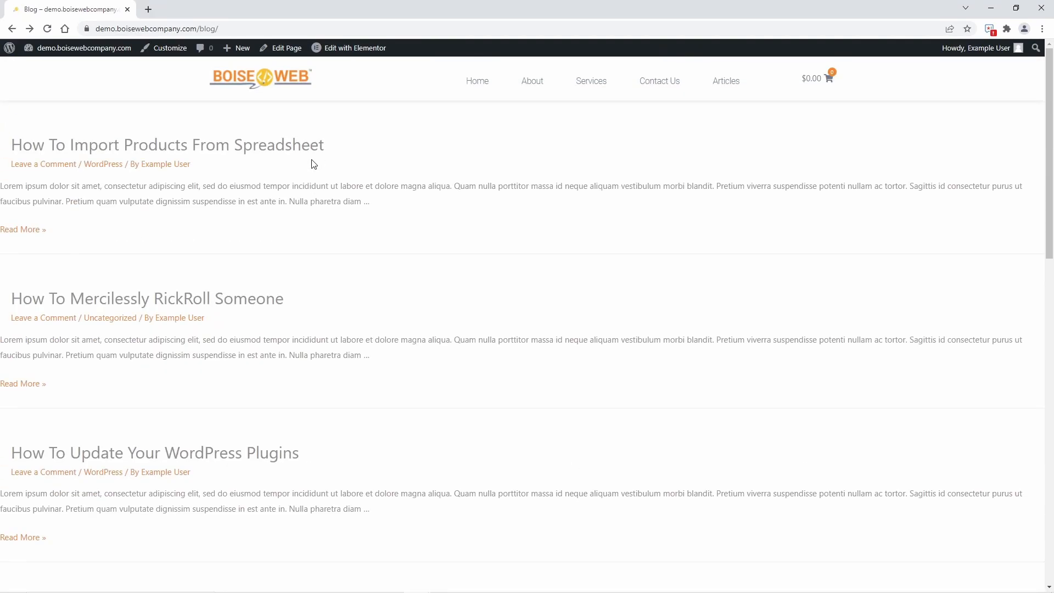
scroll(312, 163, down, 12)
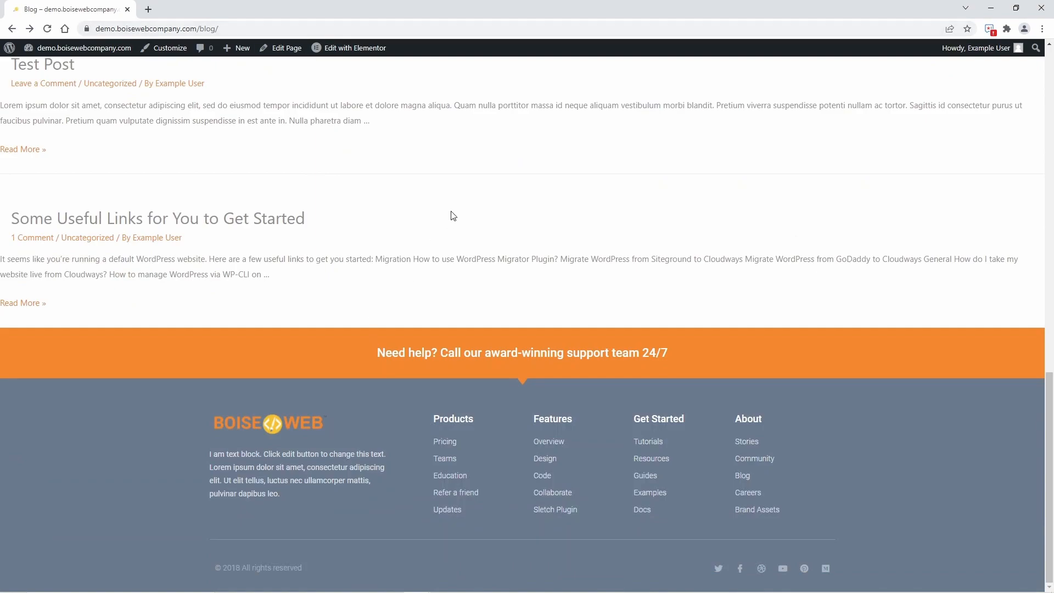
scroll(451, 211, up, 12)
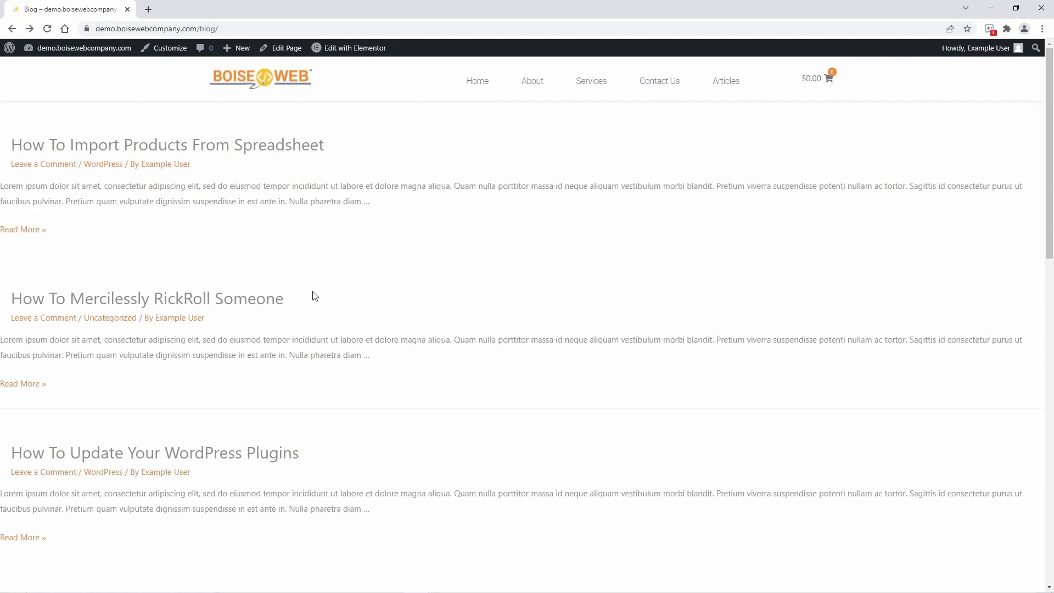
Open the Redirection plugin's redirects page and enable Regex for the new redirection's source URL.
click(87, 52)
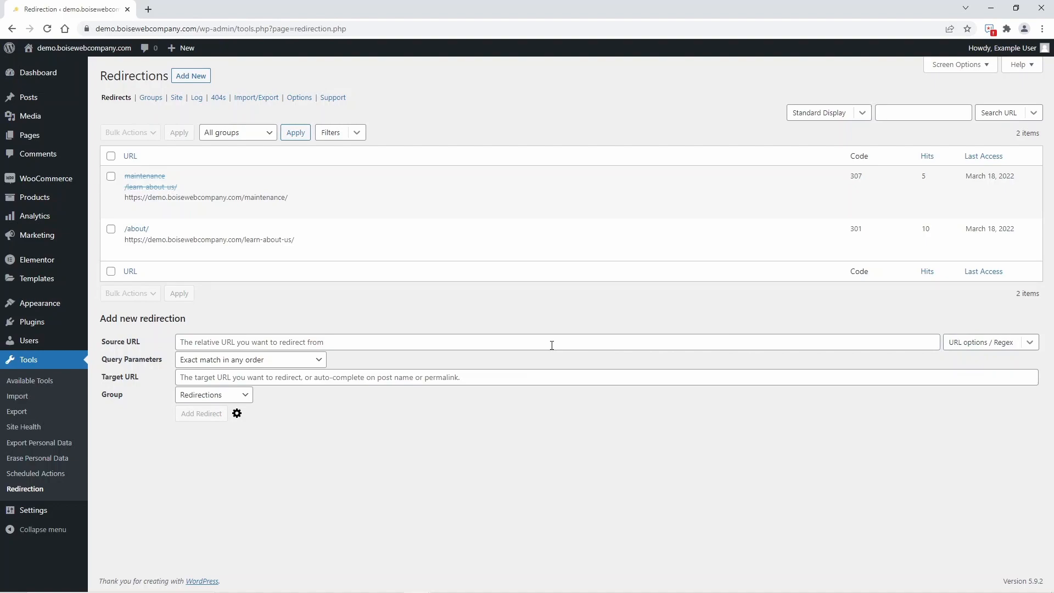
click(976, 344)
click(972, 367)
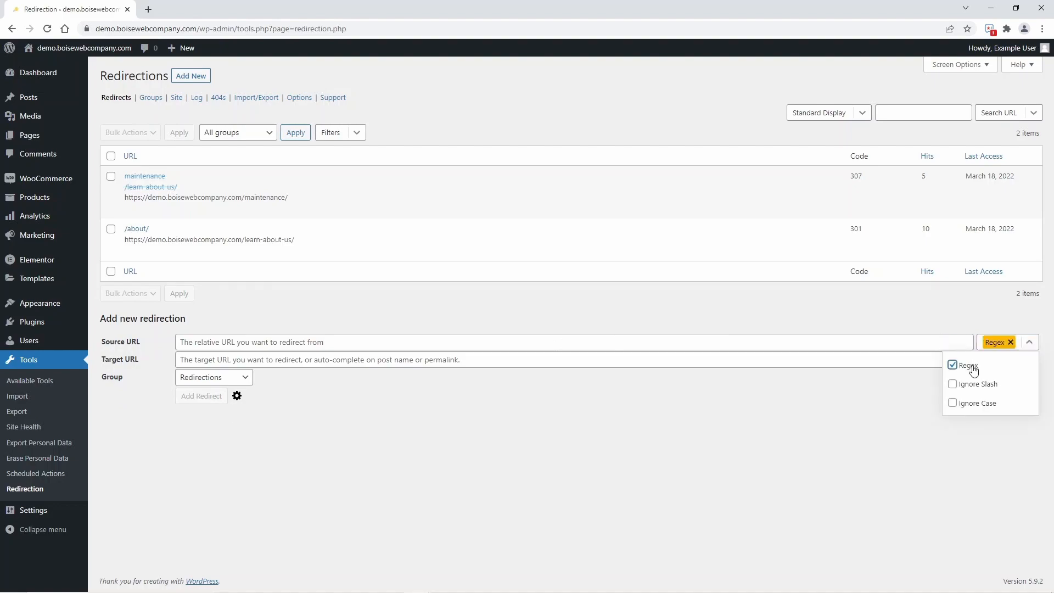
Draft the old URL pattern "domain / year / month / day / category / post name" as the source URL.
click(612, 350)
text(d)
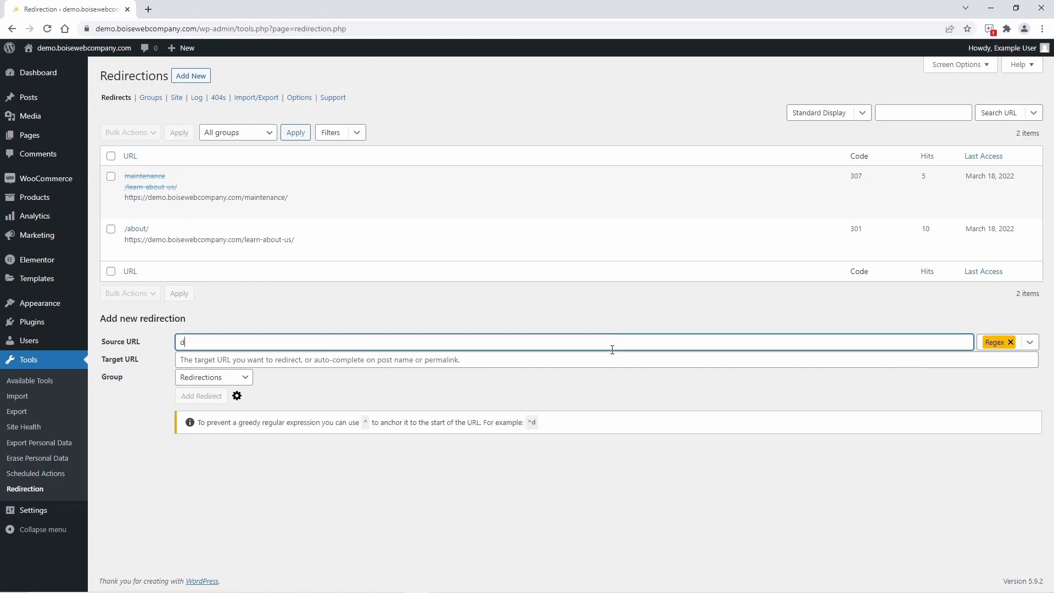
text(omain / year /)
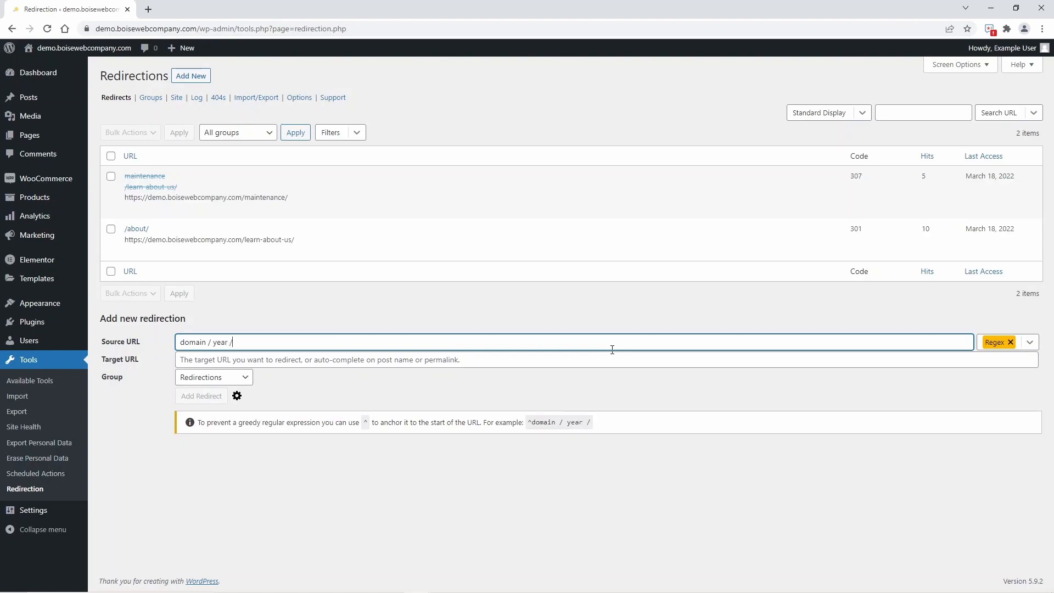
text( month / day)
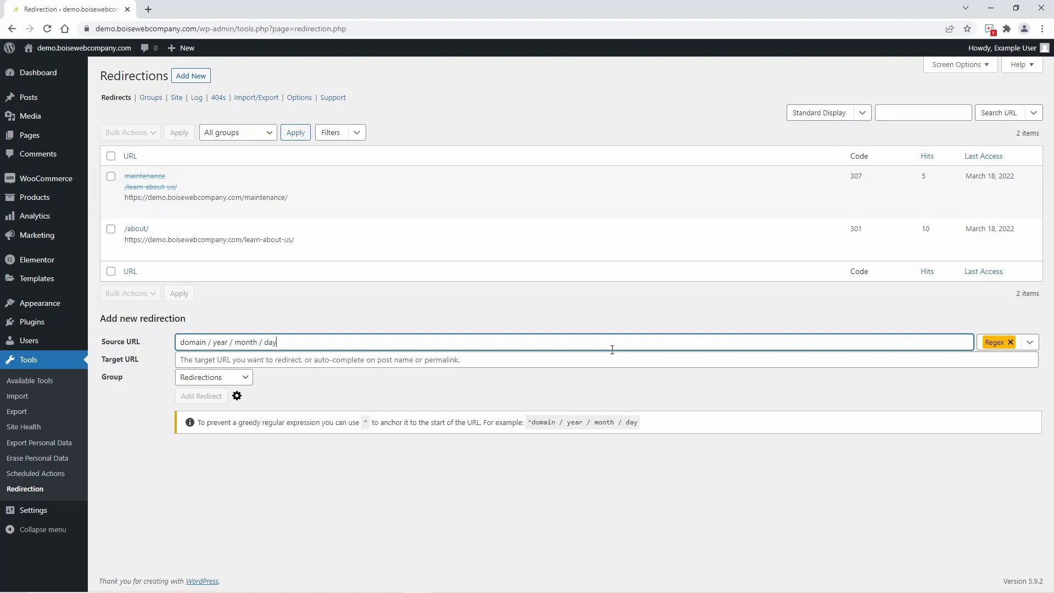
text( / catagory)
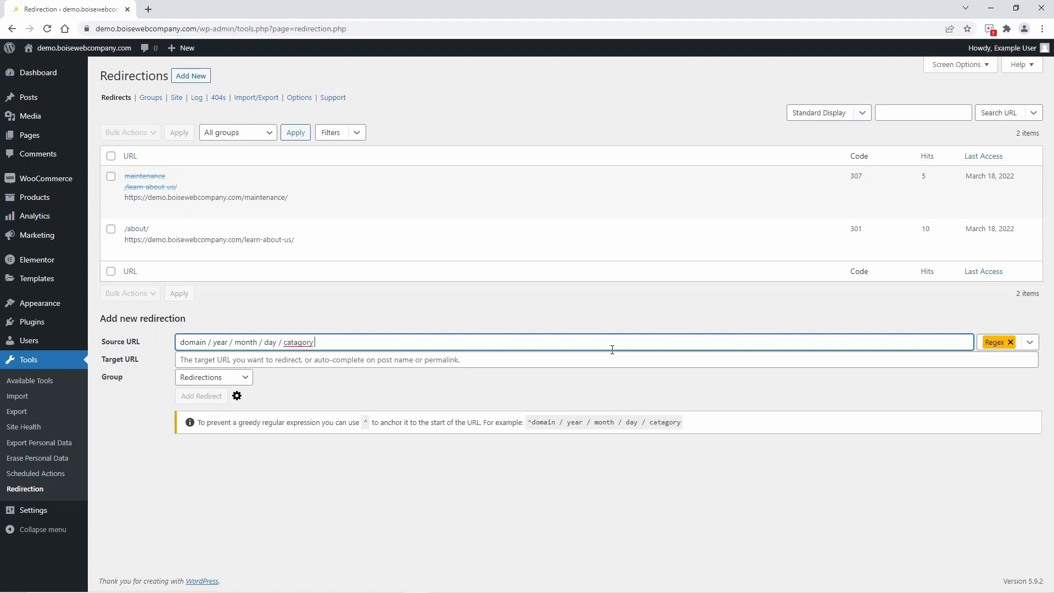
right_click(296, 344)
click(332, 349)
text(/)
text( post name)
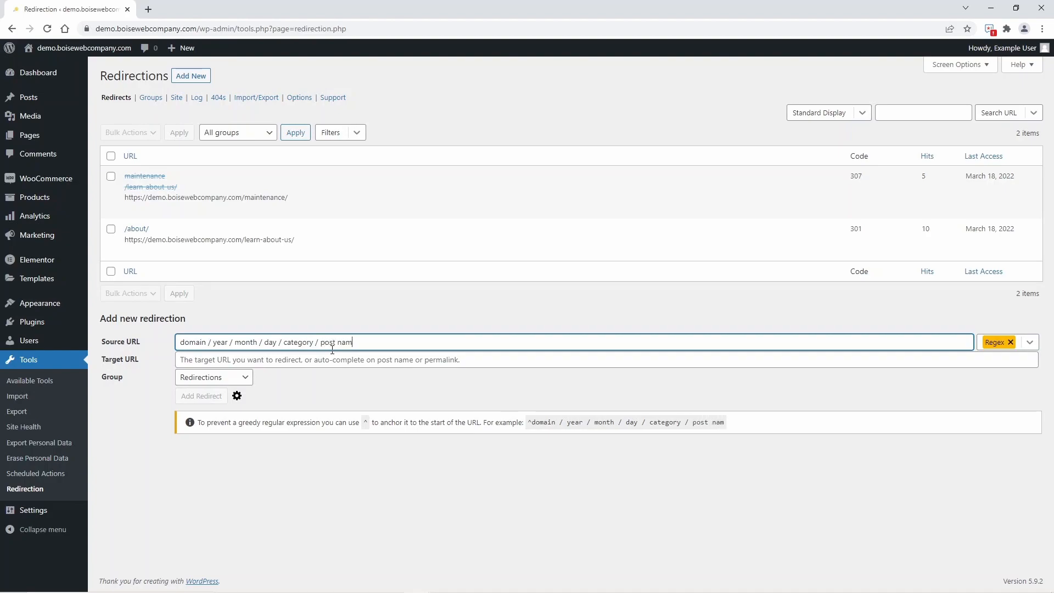
Draft the new URL pattern "domain / post name" as the target URL.
click(337, 362)
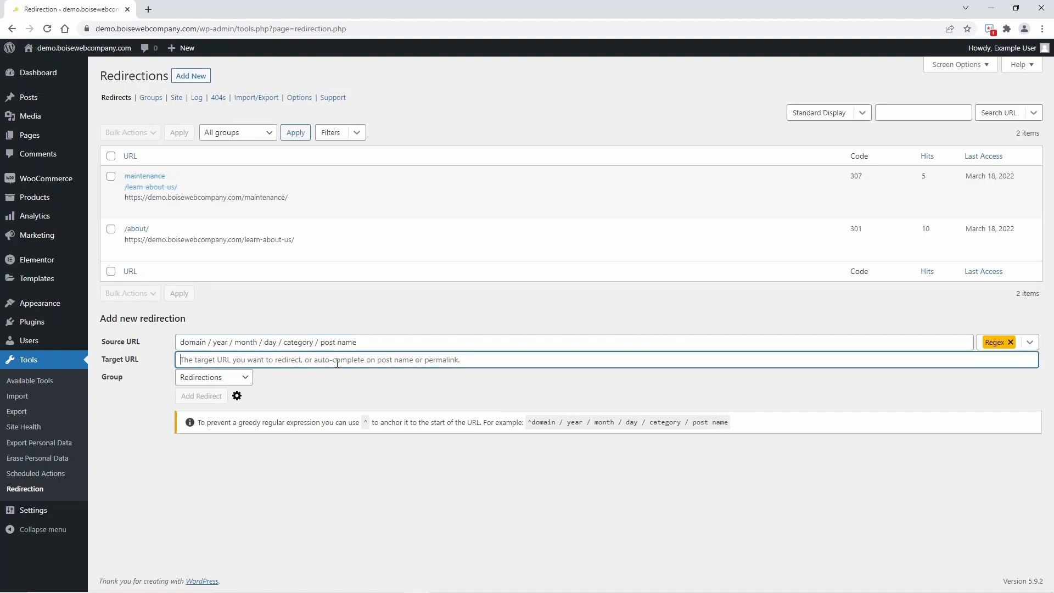
text(d)
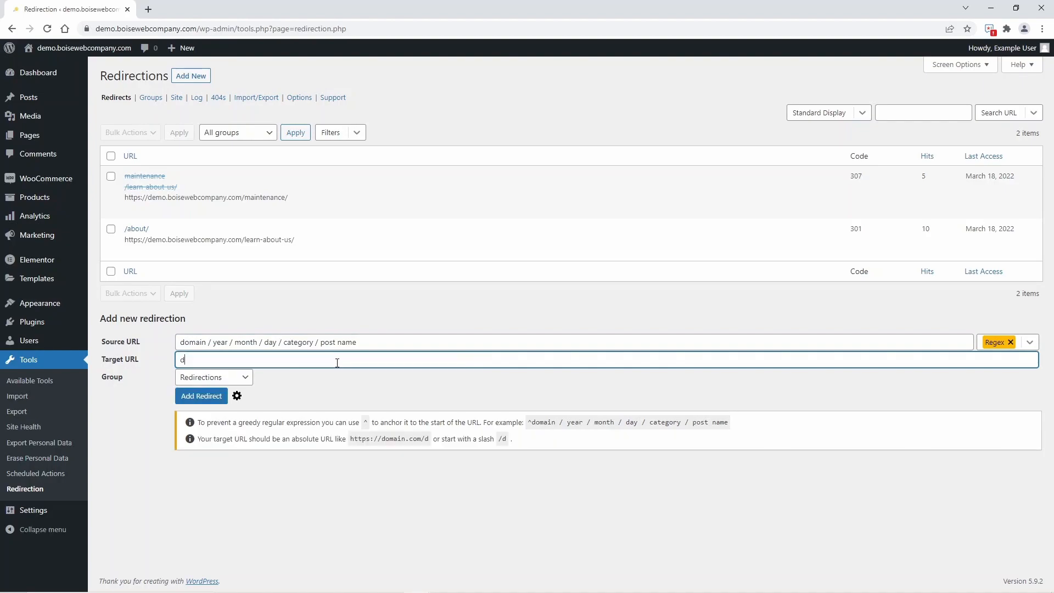
text(omain / post name)
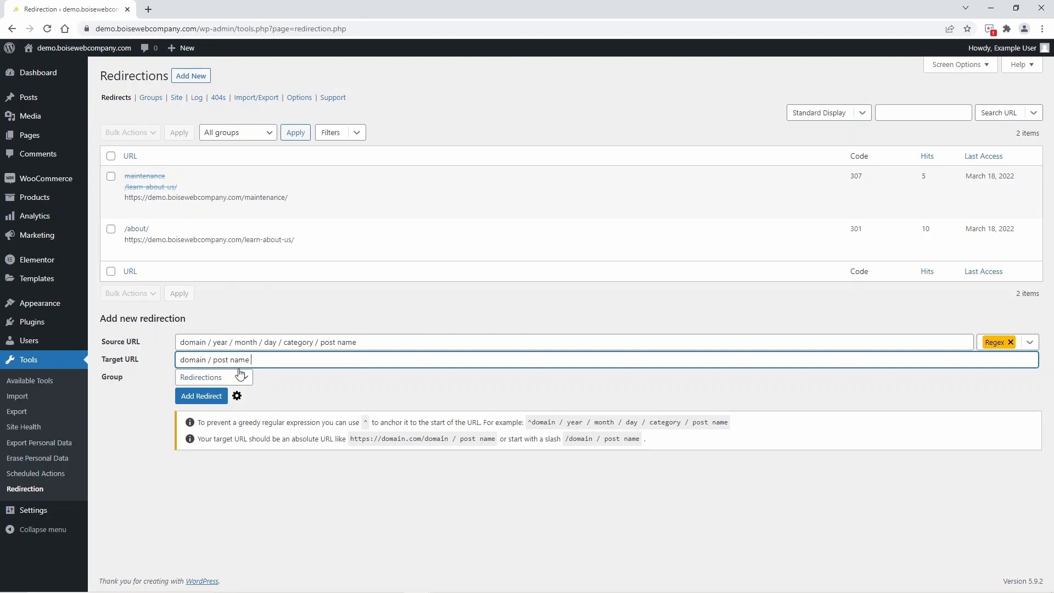
Replace the drafts with source URL ^/\d{4}/\d{2}/\d{2}/.*?/(.*) and target URL /$1, check against the Notepad URL, and add the redirect.
key(BackSpace)
key(BackSpace)
key(BackSpace)
key(BackSpace)
key(BackSpace)
key(BackSpace)
key(BackSpace)
key(BackSpace)
key(BackSpace)
key(BackSpace)
key(BackSpace)
key(BackSpace)
key(BackSpace)
key(BackSpace)
key(BackSpace)
key(BackSpace)
key(BackSpace)
key(BackSpace)
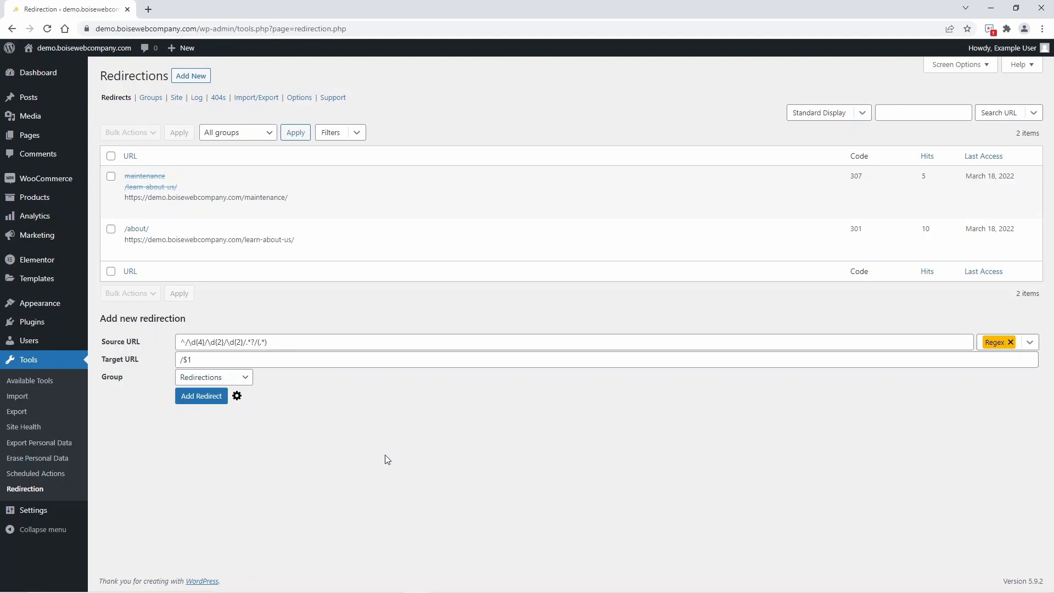
click(256, 342)
text(/)
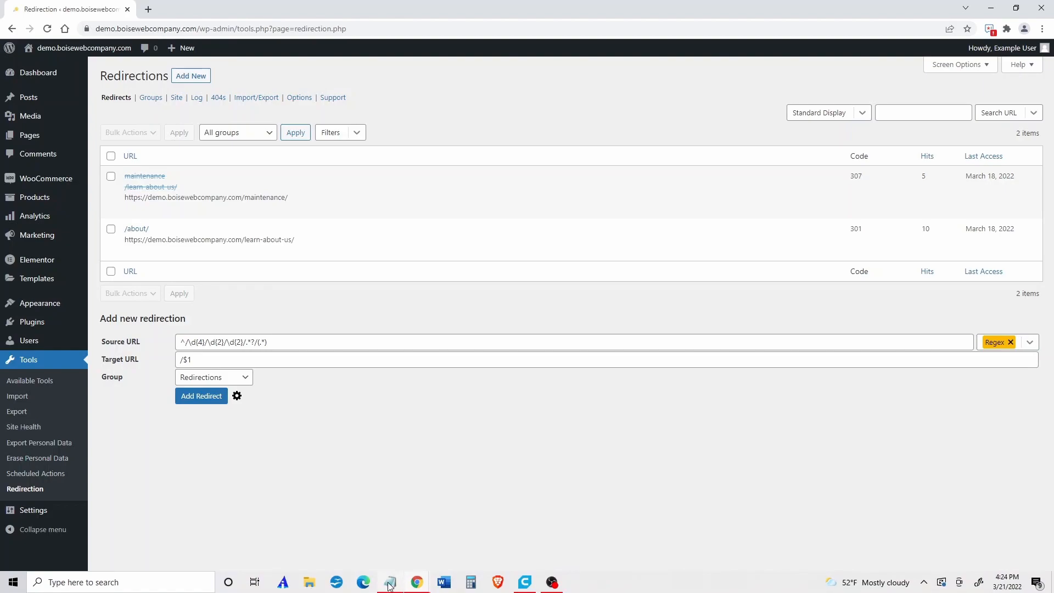
click(389, 583)
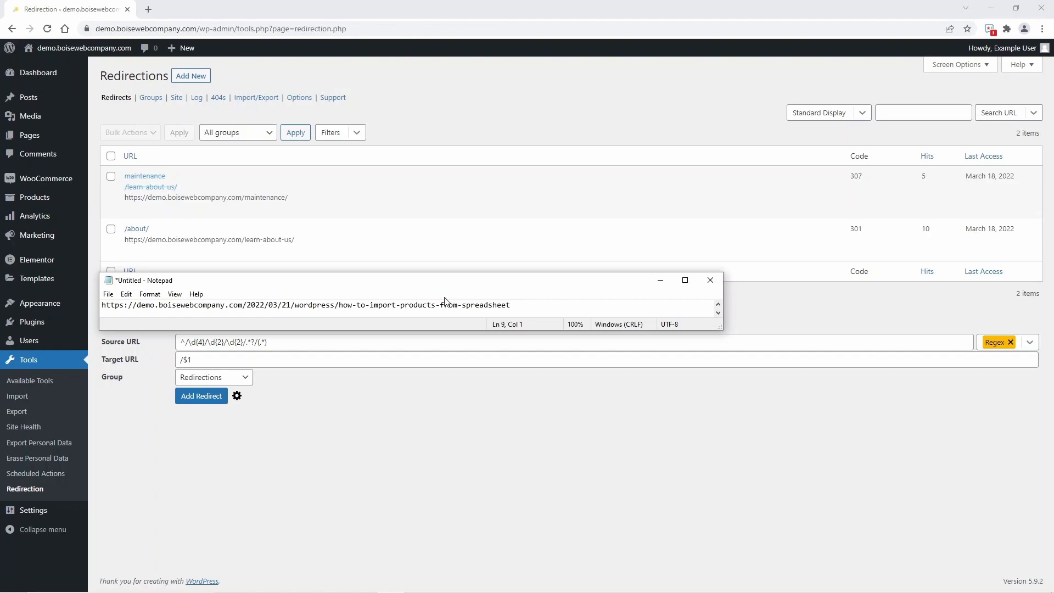
text(1)
click(223, 400)
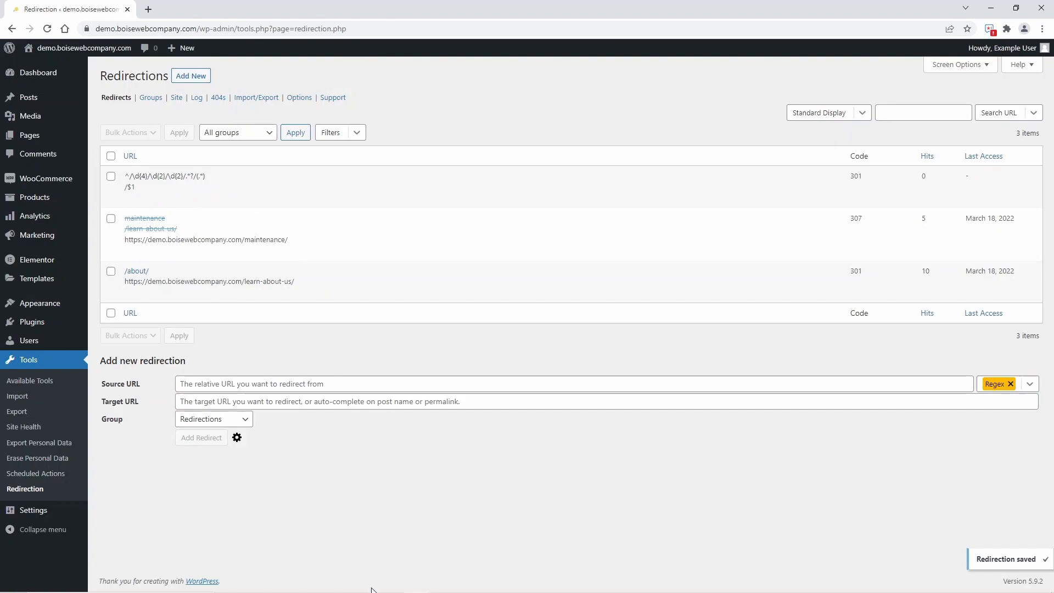
Switch to Notepad and copy the old dated URL of the how-to-secure-your-wordpress-login-page article.
mouse_move(386, 588)
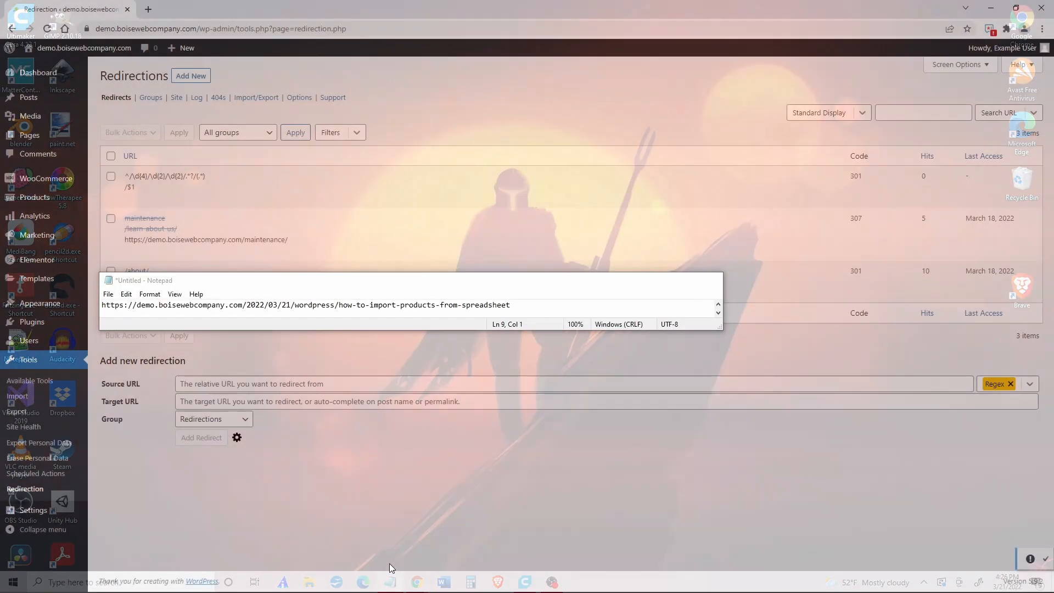
click(391, 564)
drag(467, 330, 465, 445)
click(568, 399)
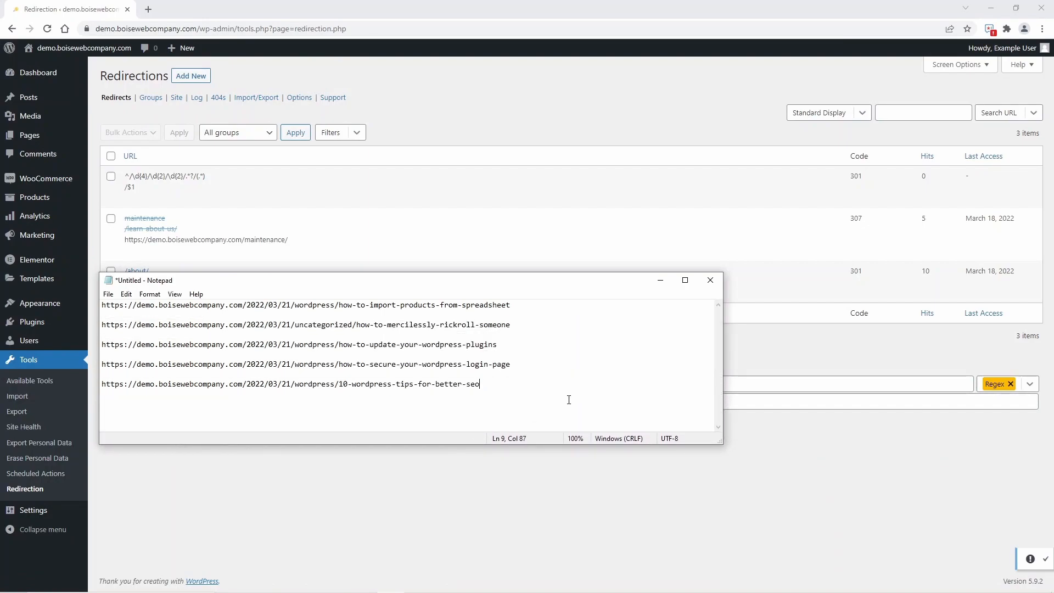
drag(528, 365, 104, 369)
key(ctrl+c)
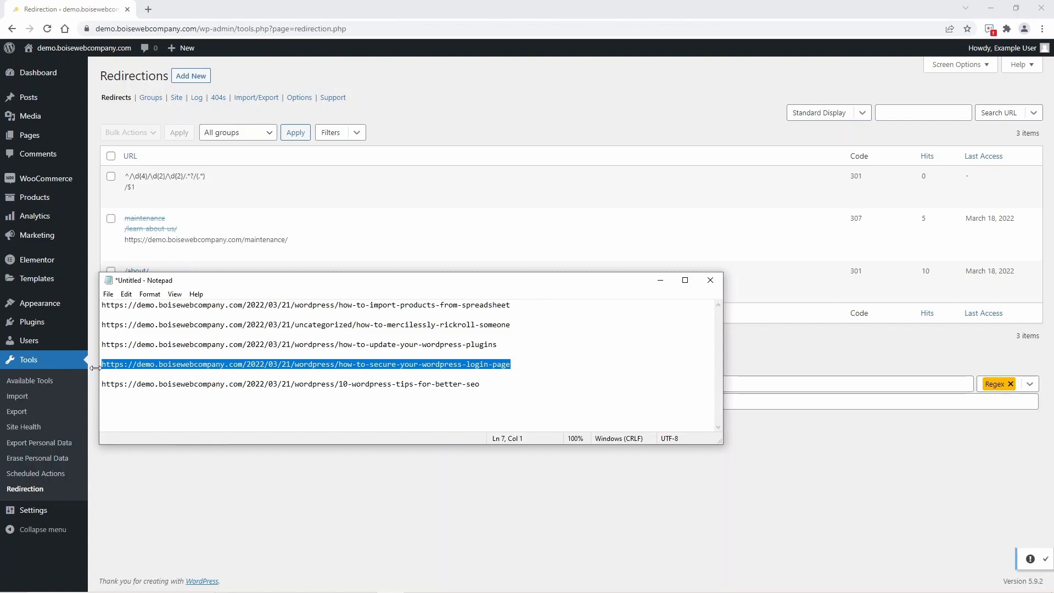
Test the Regex redirect by loading the copied article URL in a new Incognito window, and close that window.
right_click(148, 12)
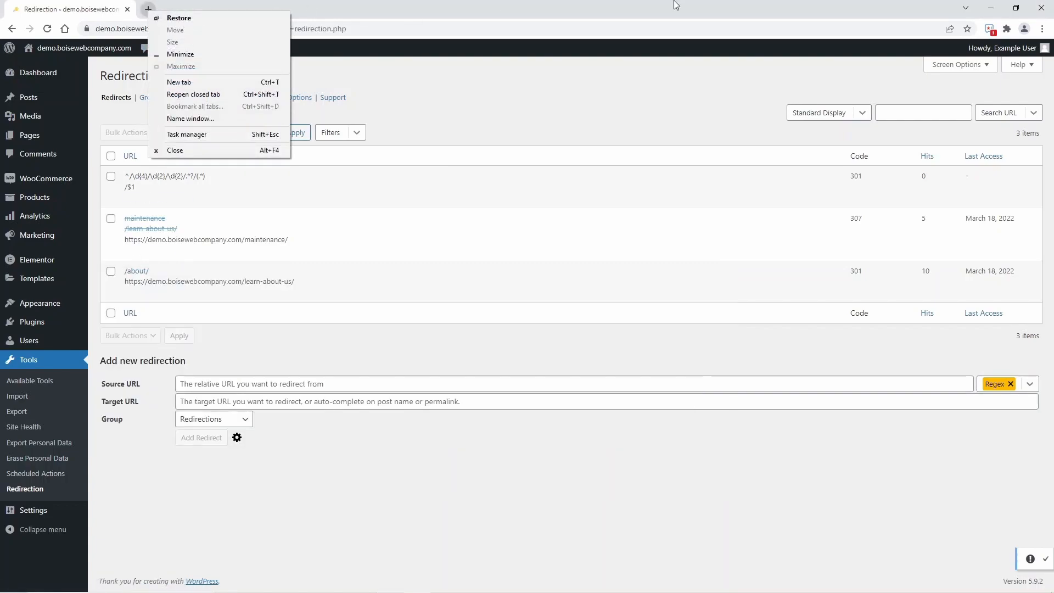
click(1042, 29)
click(1042, 28)
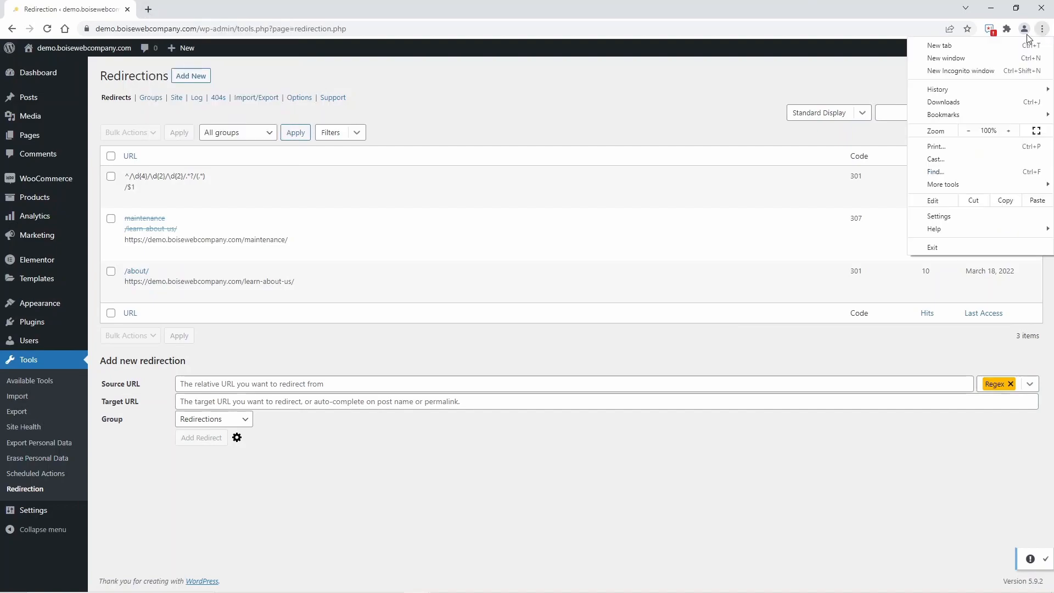
click(975, 77)
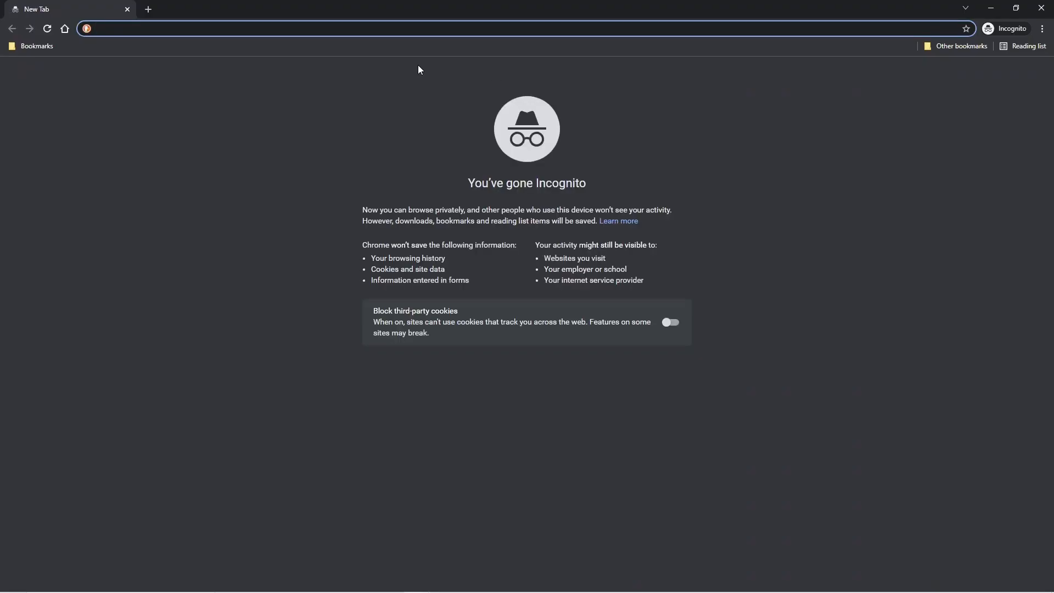
key(ctrl+v)
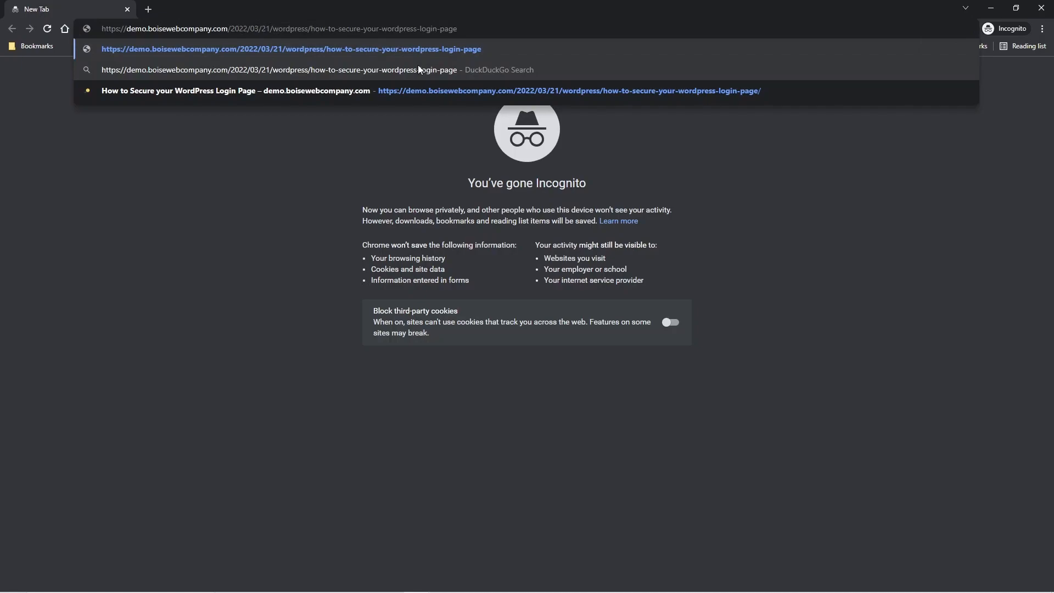
key(Return)
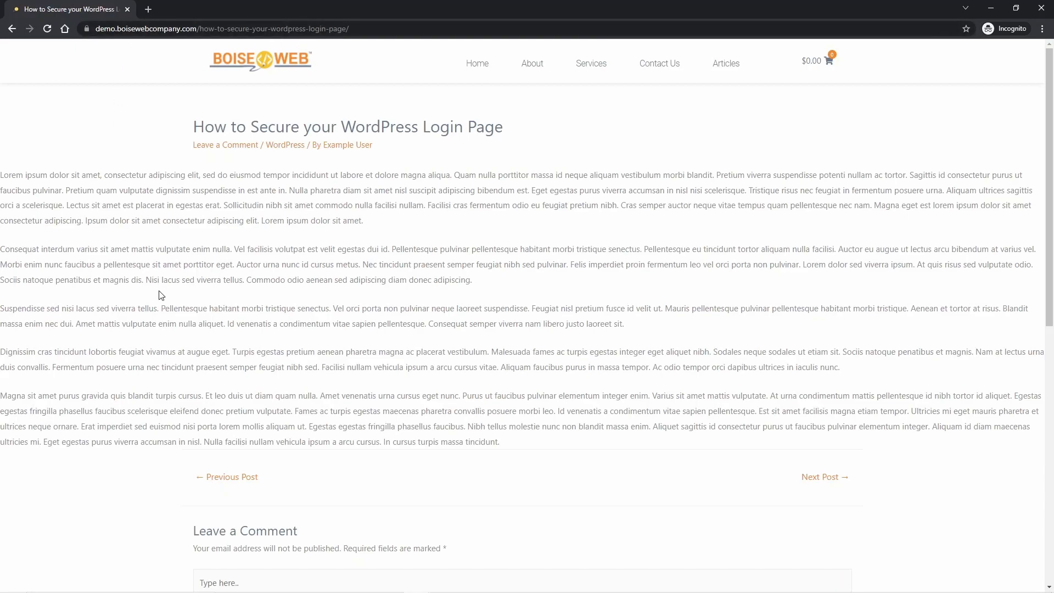
click(1041, 8)
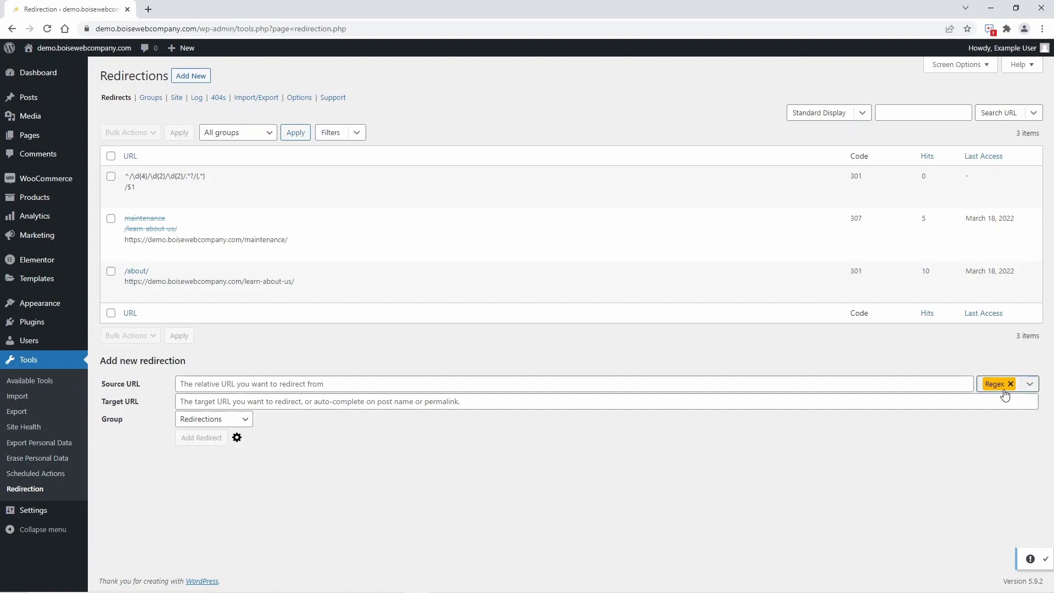
mouse_move(196, 183)
mouse_move(236, 182)
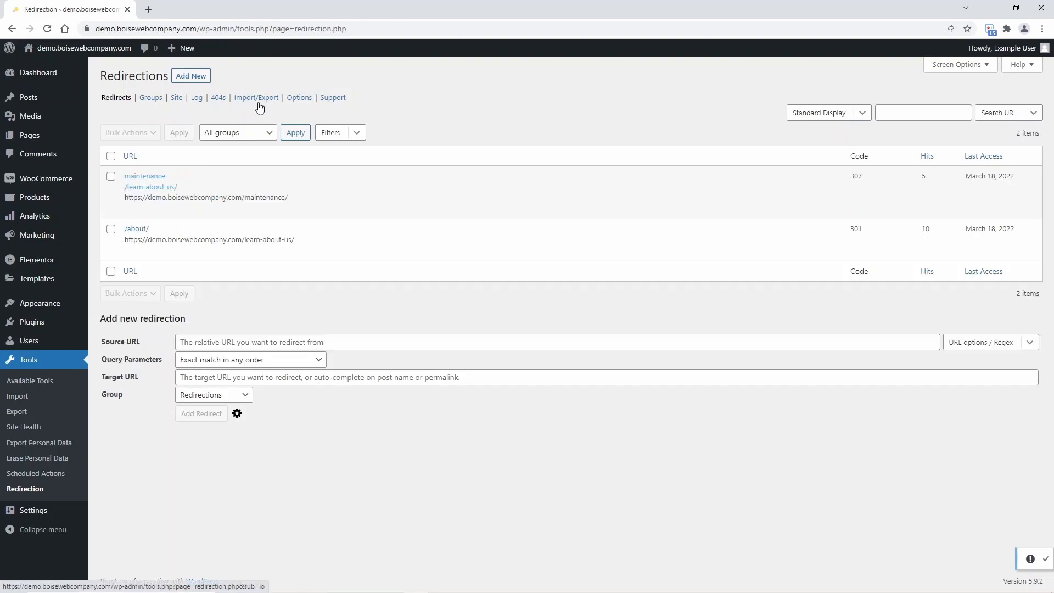
Open the Redirection plugin's Options page and go to its Logs section.
click(299, 98)
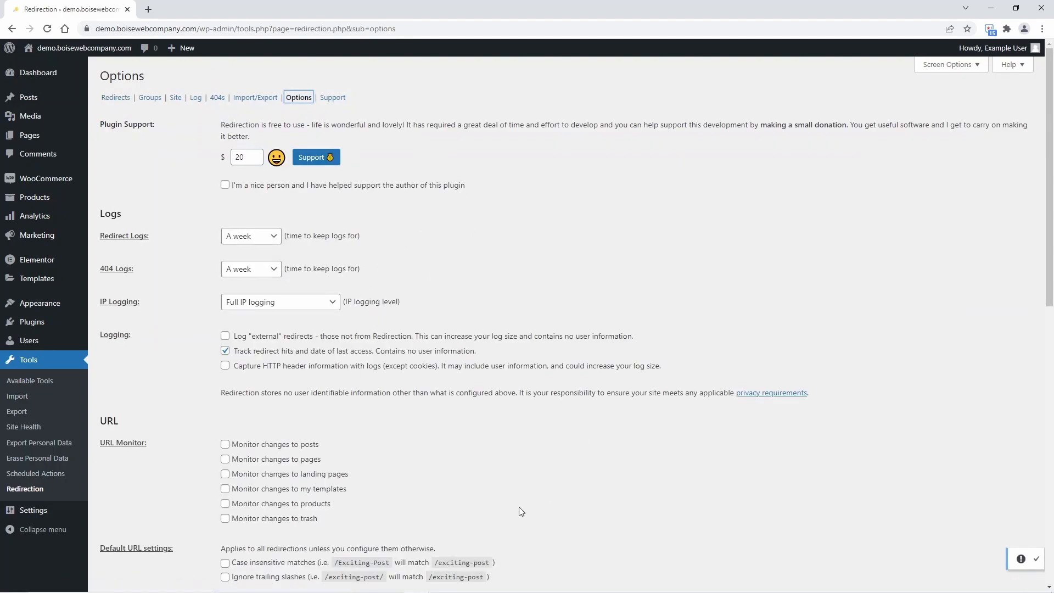
scroll(519, 507, down, 1)
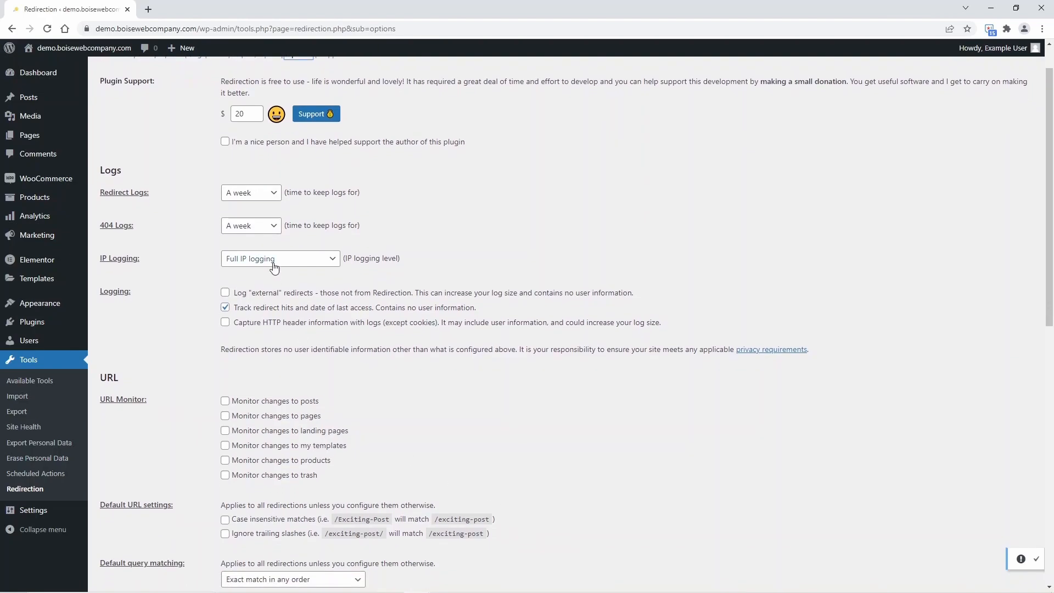
drag(126, 174, 97, 178)
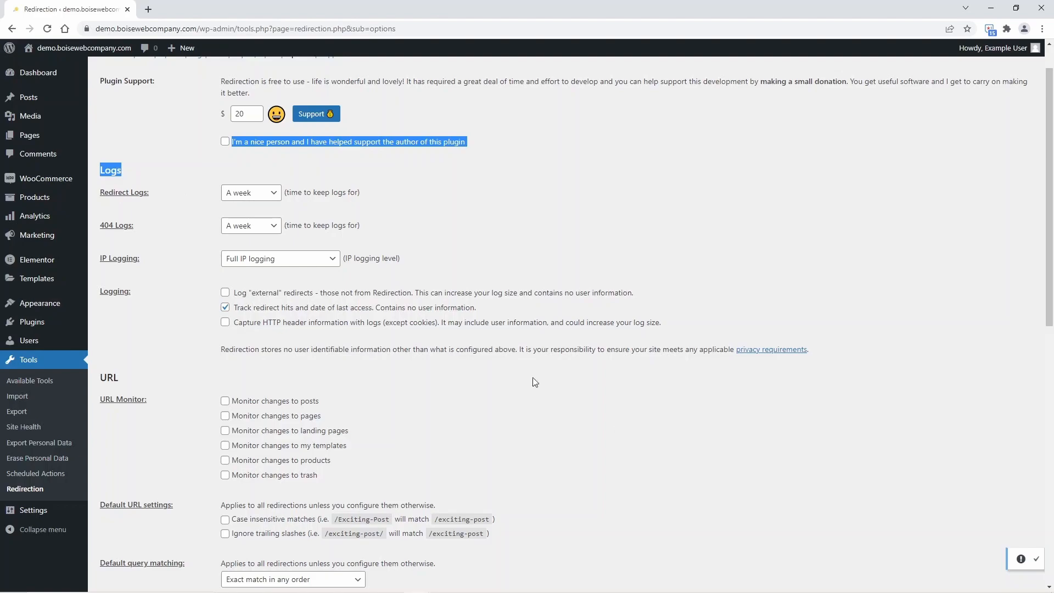
Set the redirect logs' retention time to A week and the IP logging level to Full IP logging.
click(277, 198)
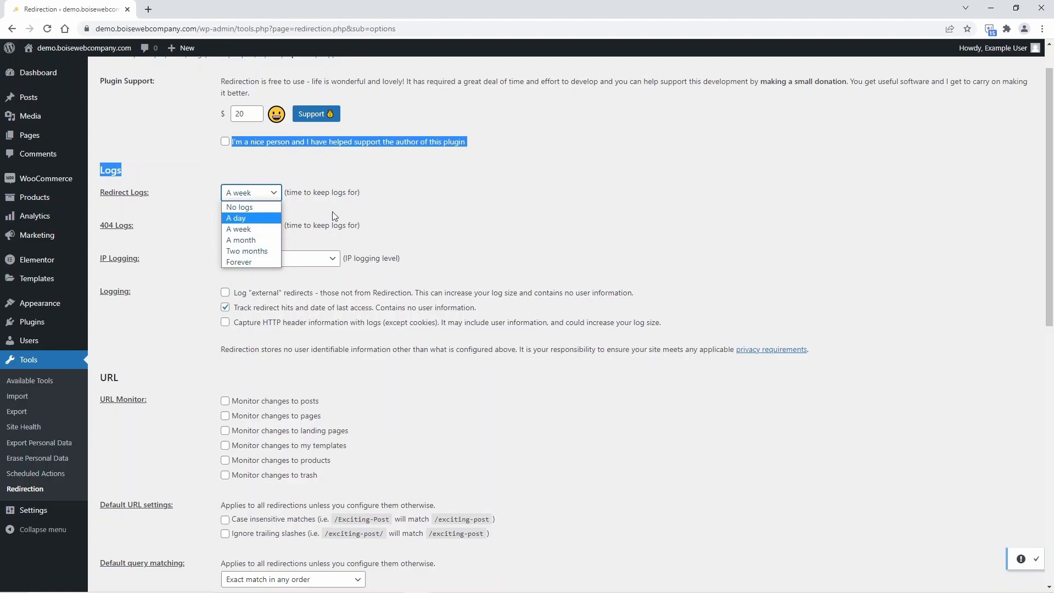
click(262, 242)
click(271, 194)
click(265, 230)
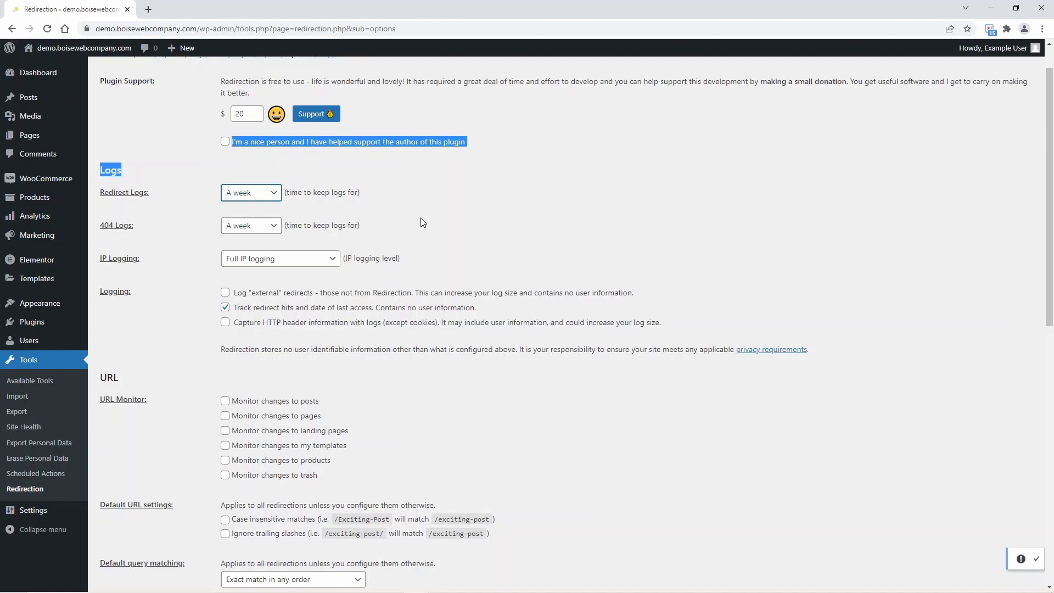
click(657, 203)
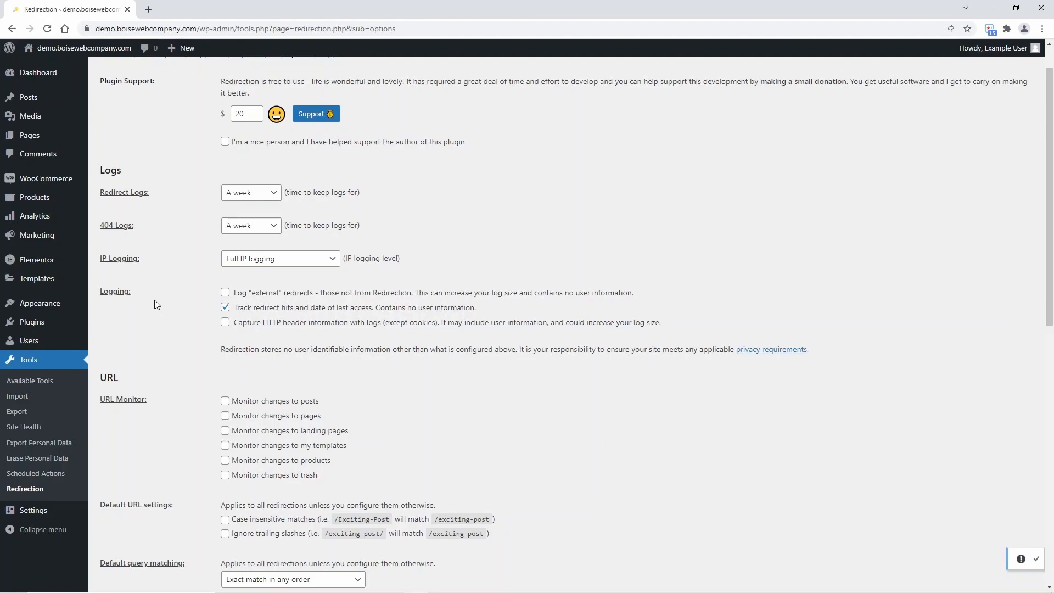
click(273, 261)
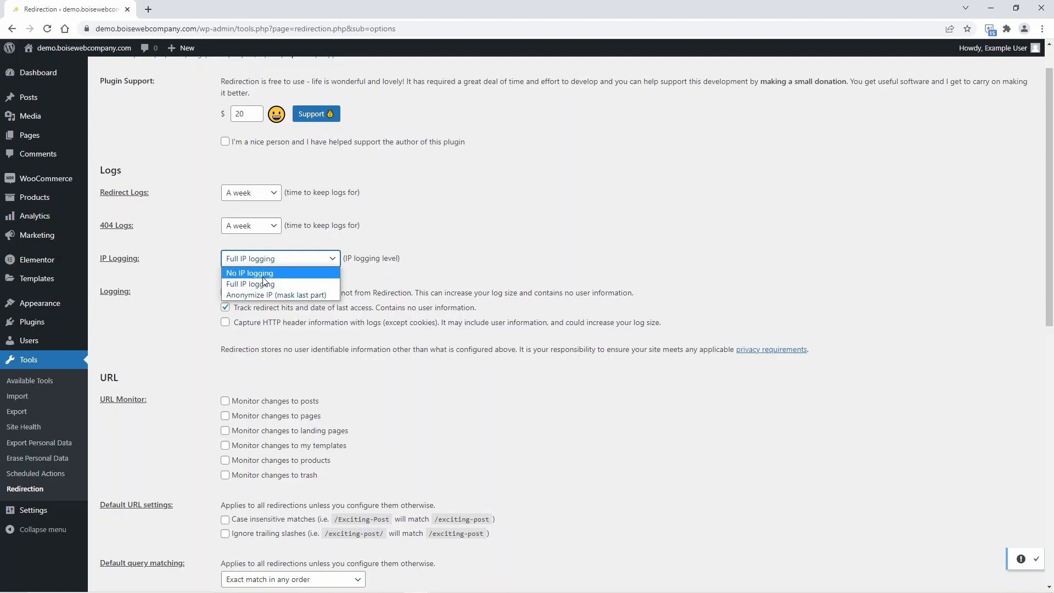
click(262, 284)
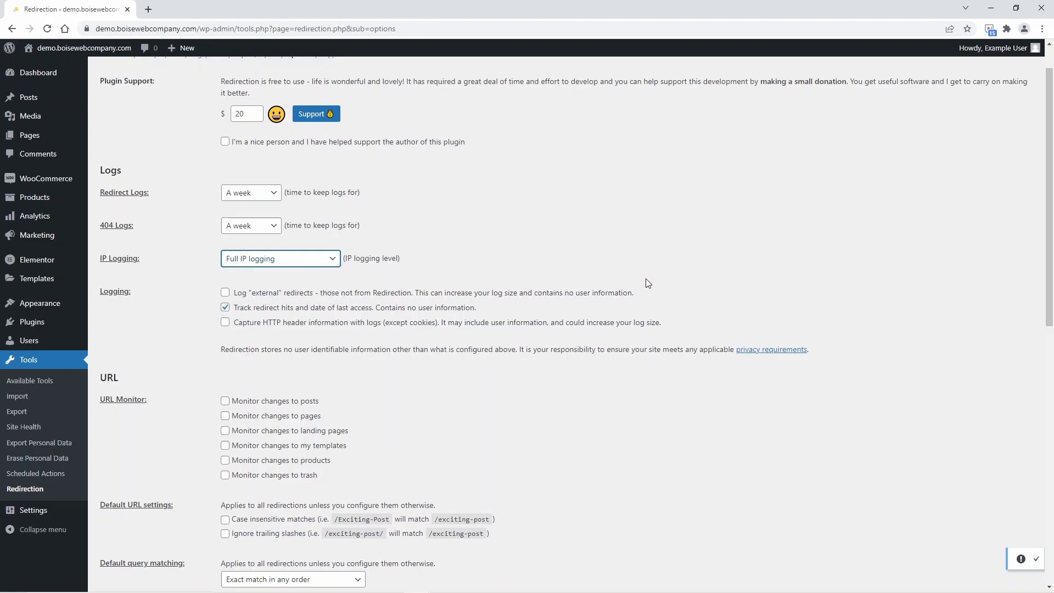
Enable URL monitoring of changes to posts, pages, landing pages, my templates, products and trash, saving changes to the Redirections group.
scroll(648, 282, down, 3)
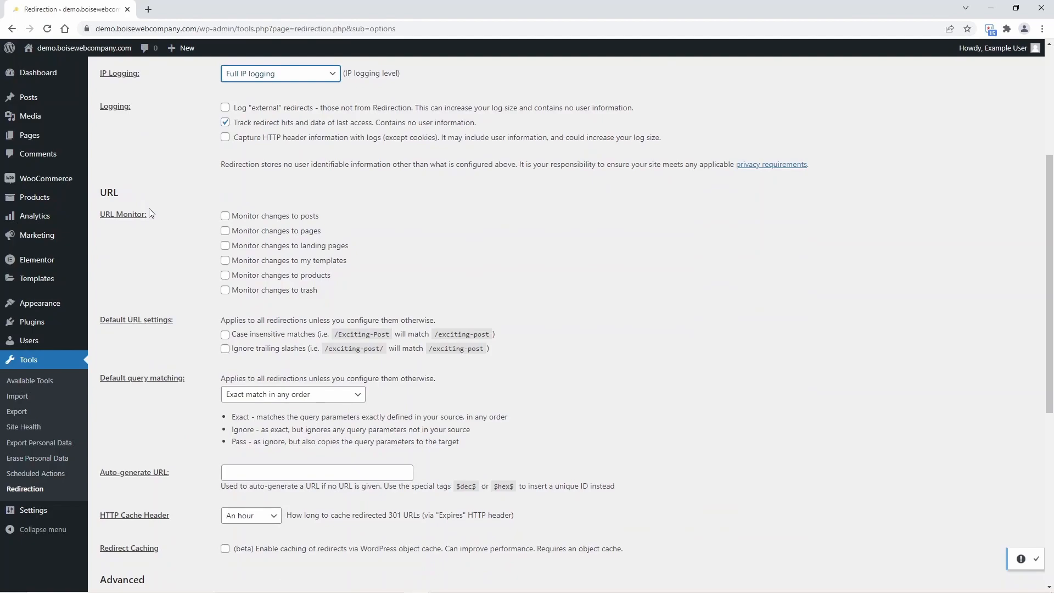
scroll(360, 264, down, 1)
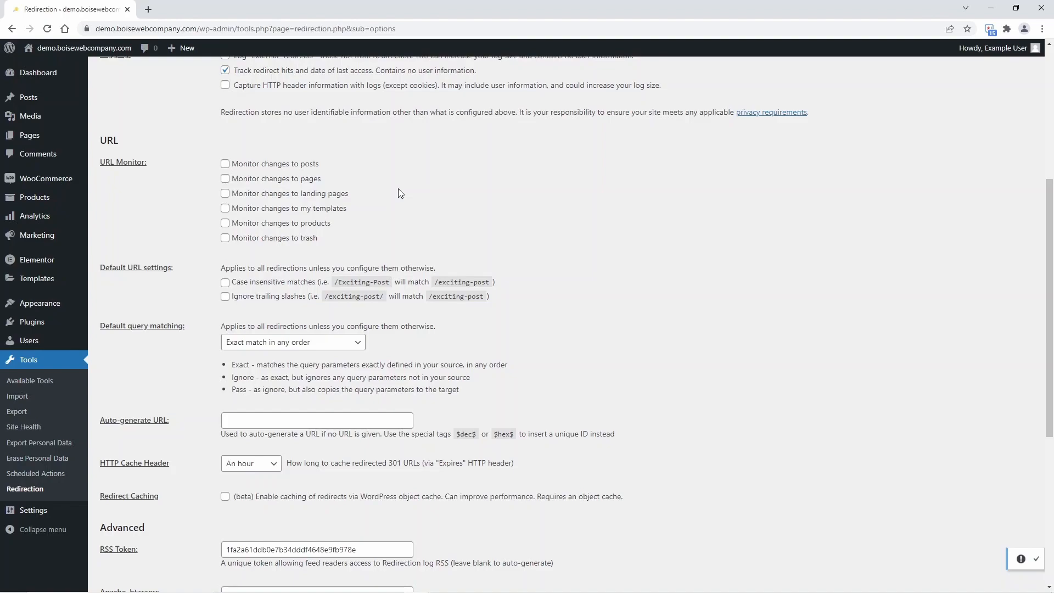
click(301, 168)
click(300, 180)
click(296, 195)
click(291, 212)
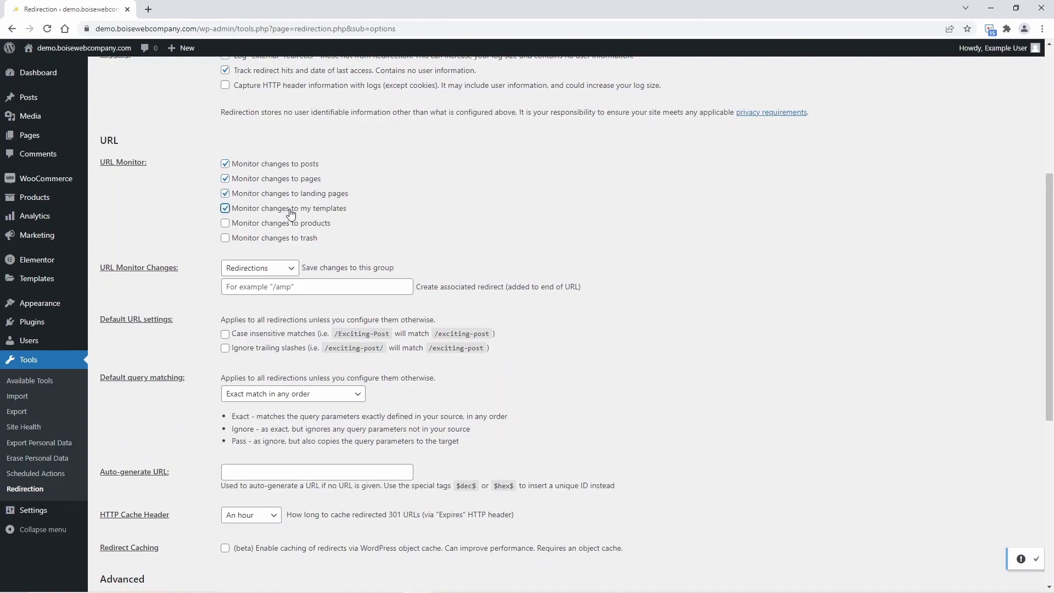
click(289, 226)
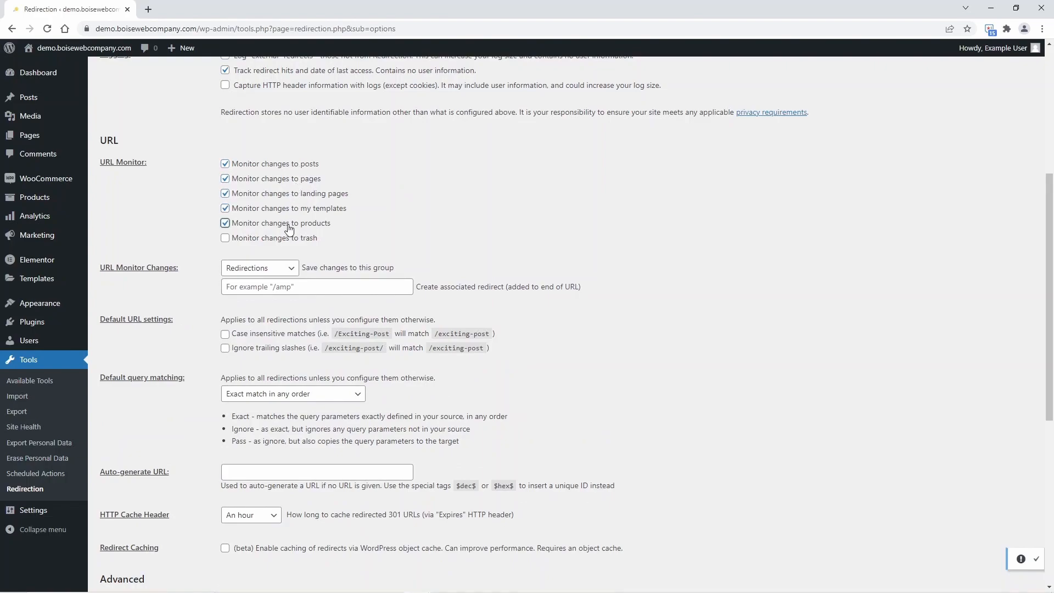
click(278, 276)
click(279, 277)
click(446, 244)
click(302, 243)
scroll(406, 188, down, 1)
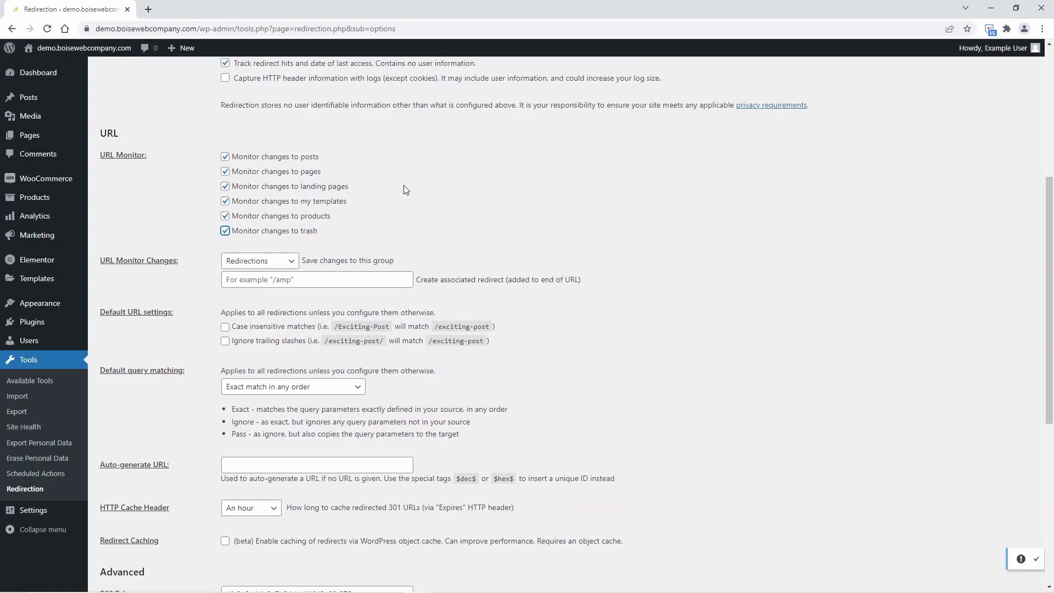
scroll(406, 190, down, 1)
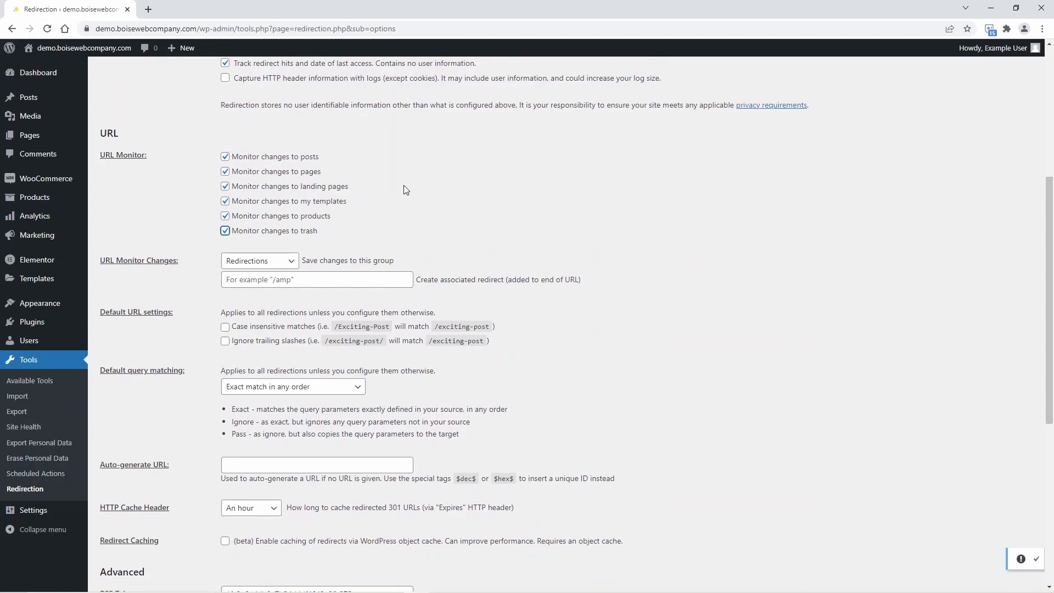